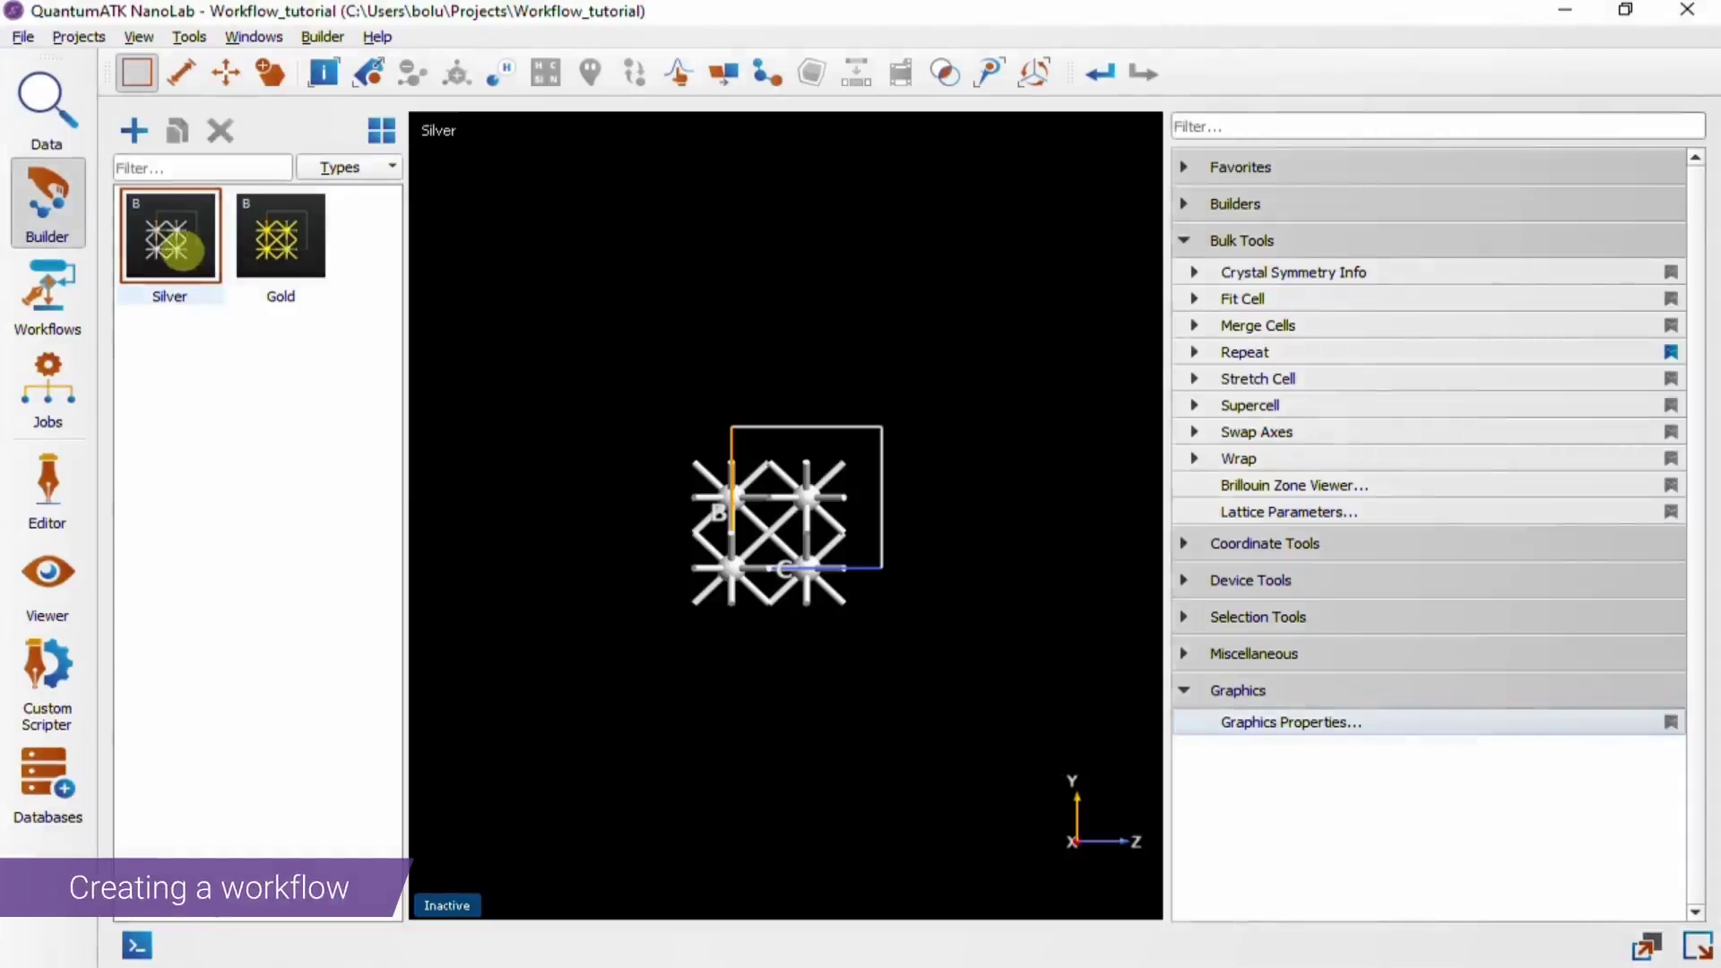
Send the Silver crystal to the Workflow Builder as a Silver workflow
{"action": "left_click", "coordinate": [171, 238]}
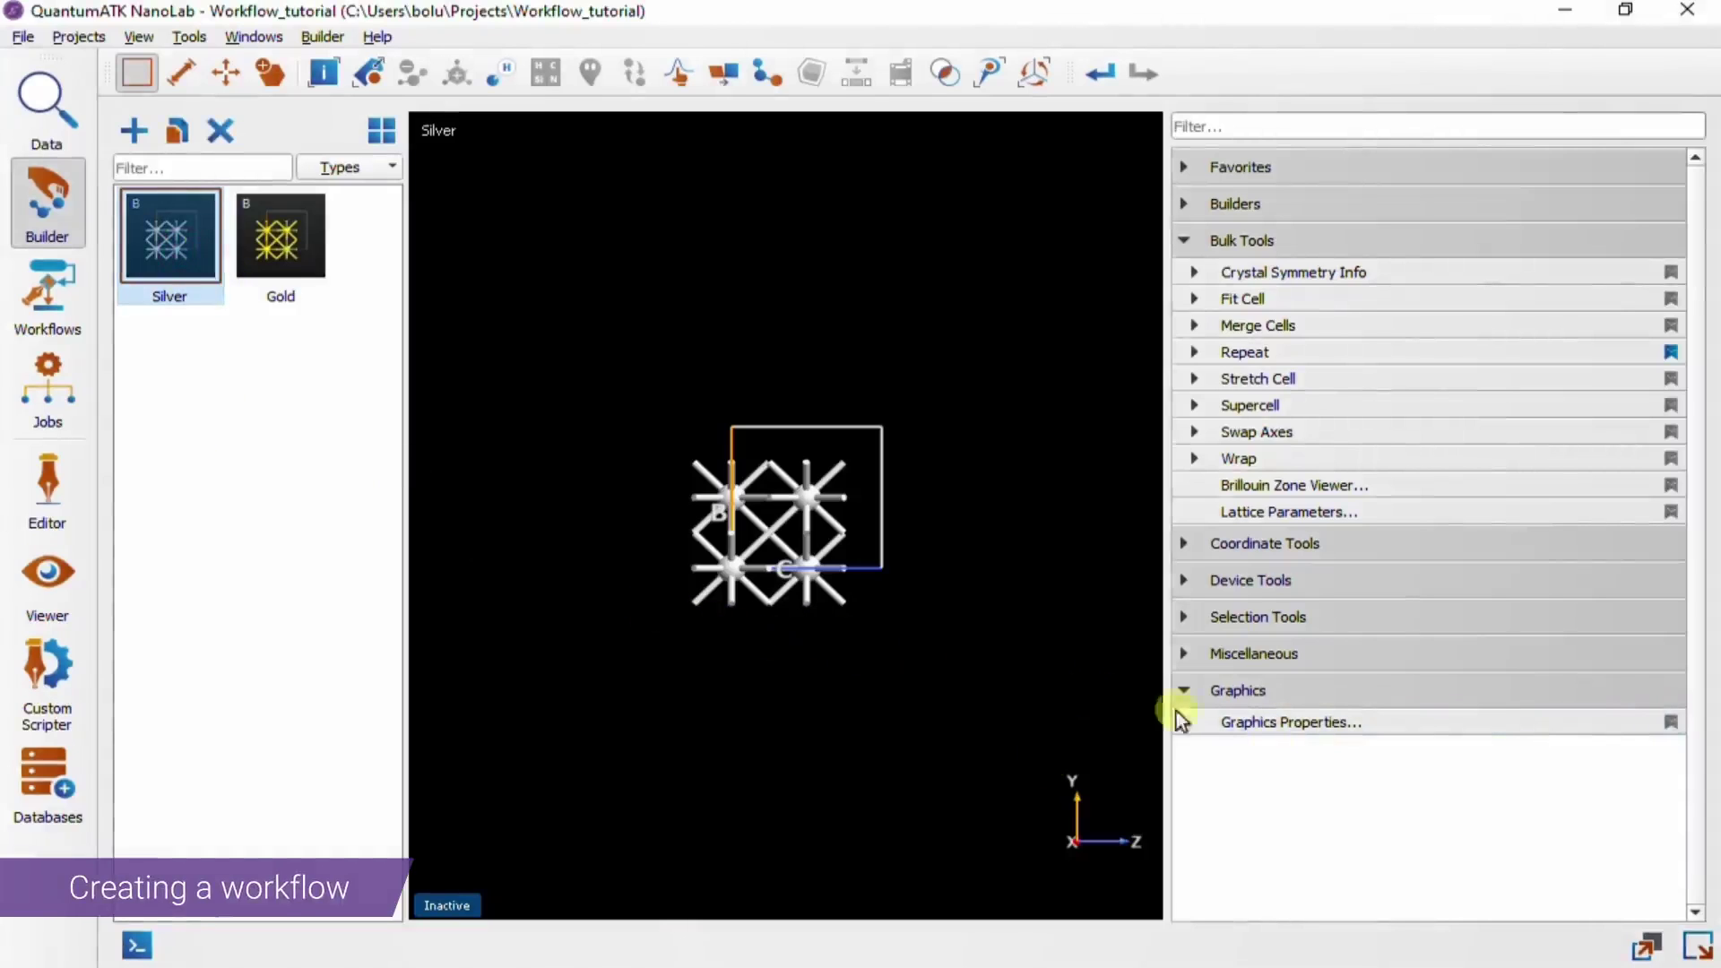
{"action": "left_click", "coordinate": [1697, 945]}
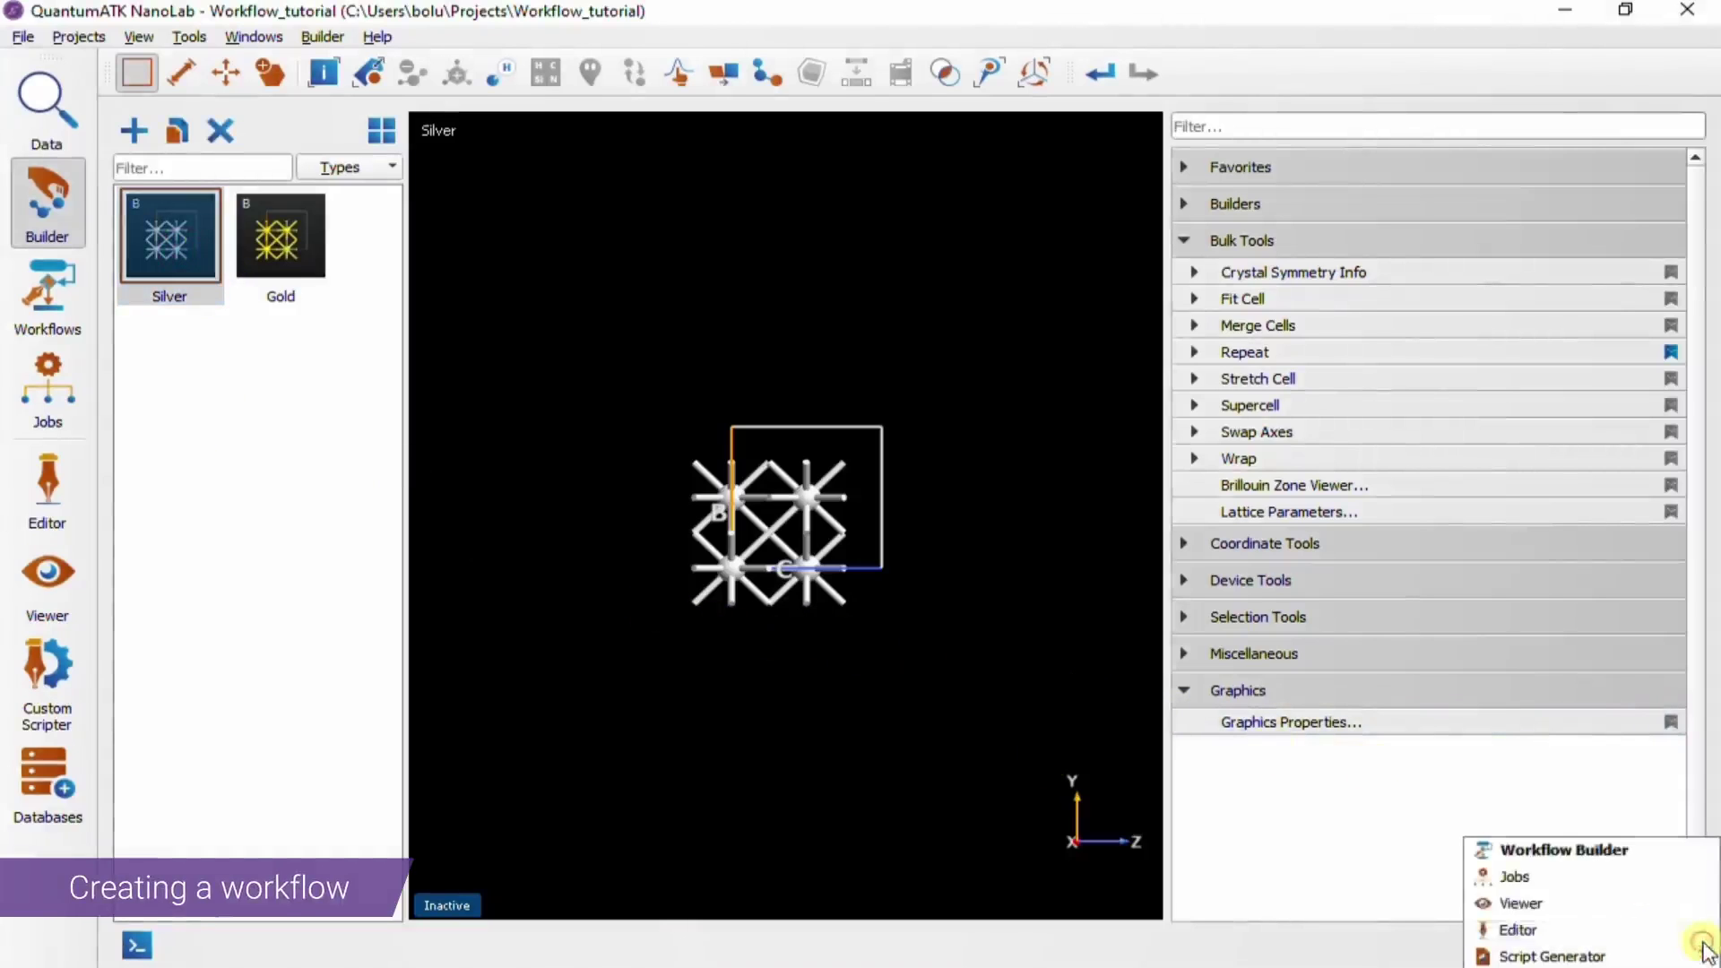
{"action": "left_click", "coordinate": [1649, 848]}
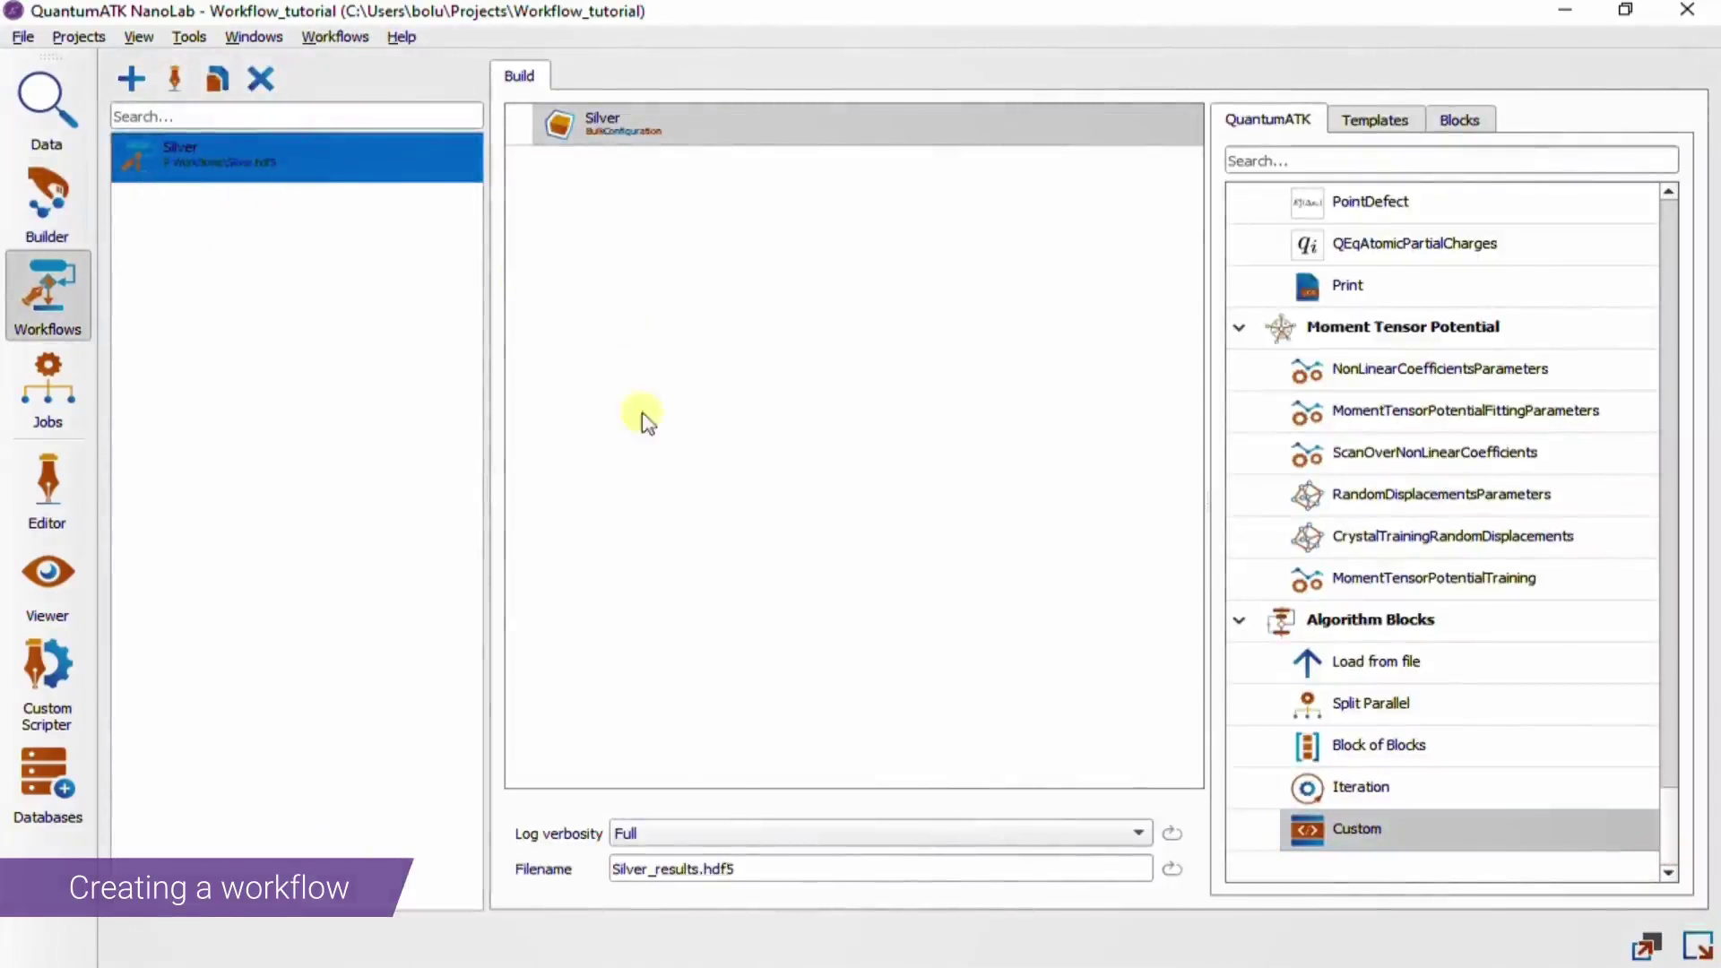
In the Data view, drag the Gold crystal onto Workflows to make a Gold workflow
{"action": "left_click", "coordinate": [49, 105]}
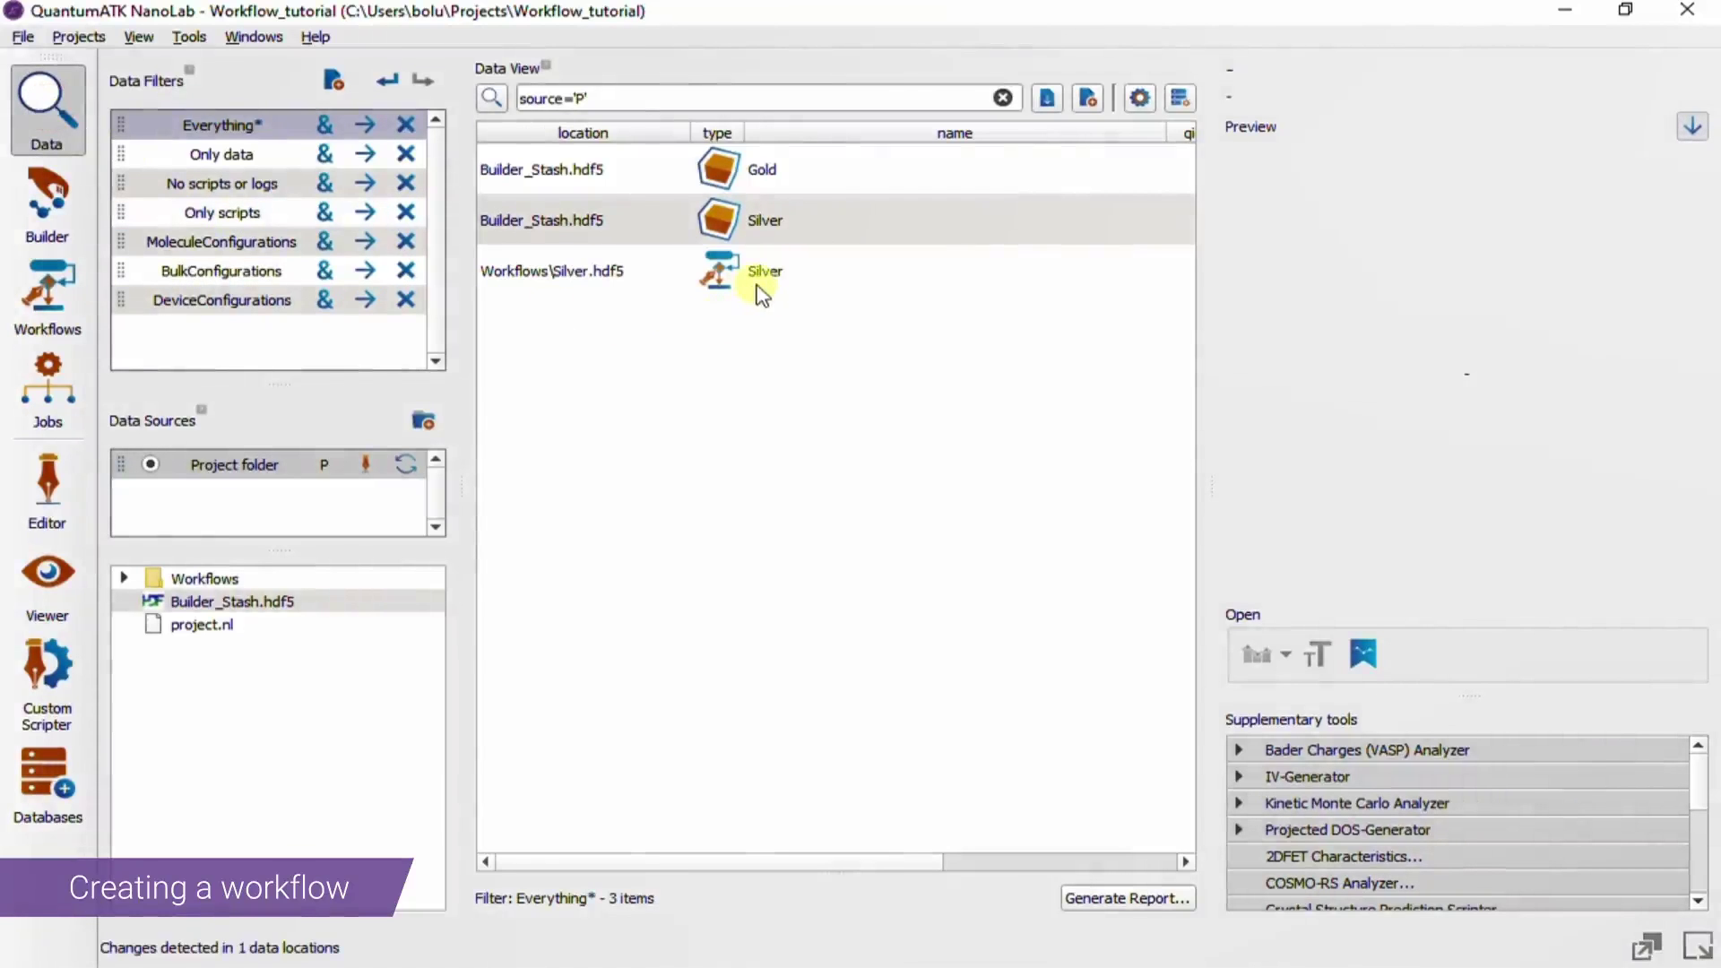
{"action": "mouse_move", "coordinate": [761, 295]}
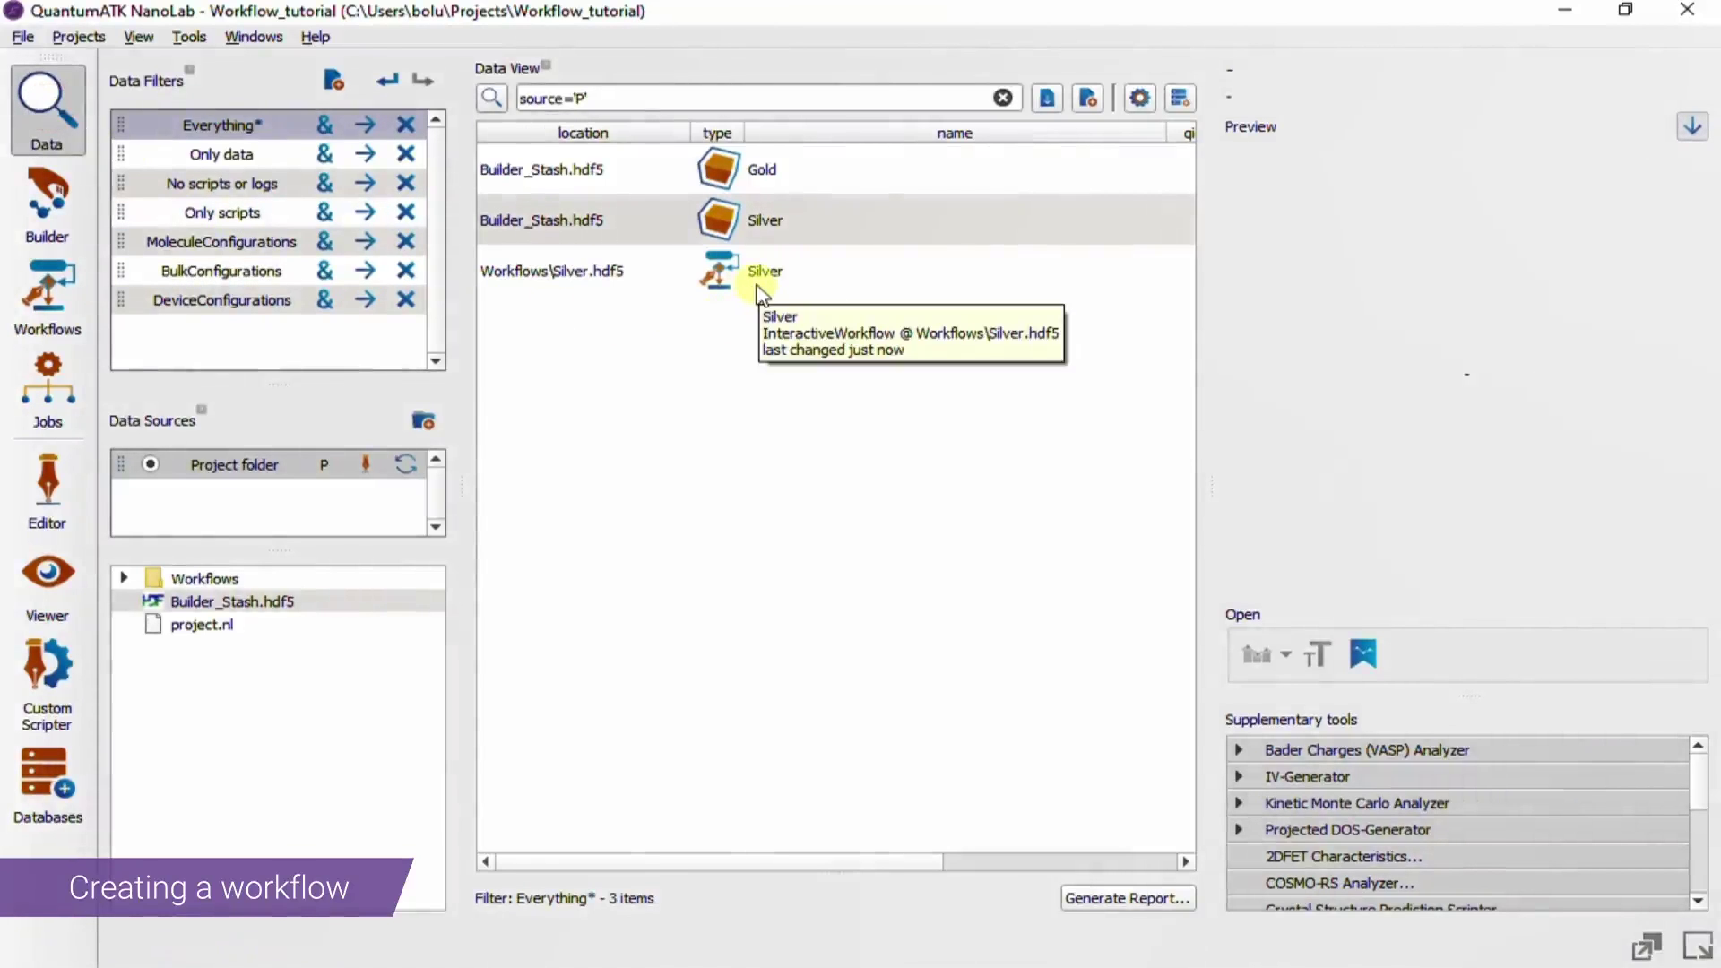
{"action": "left_click", "coordinate": [758, 285]}
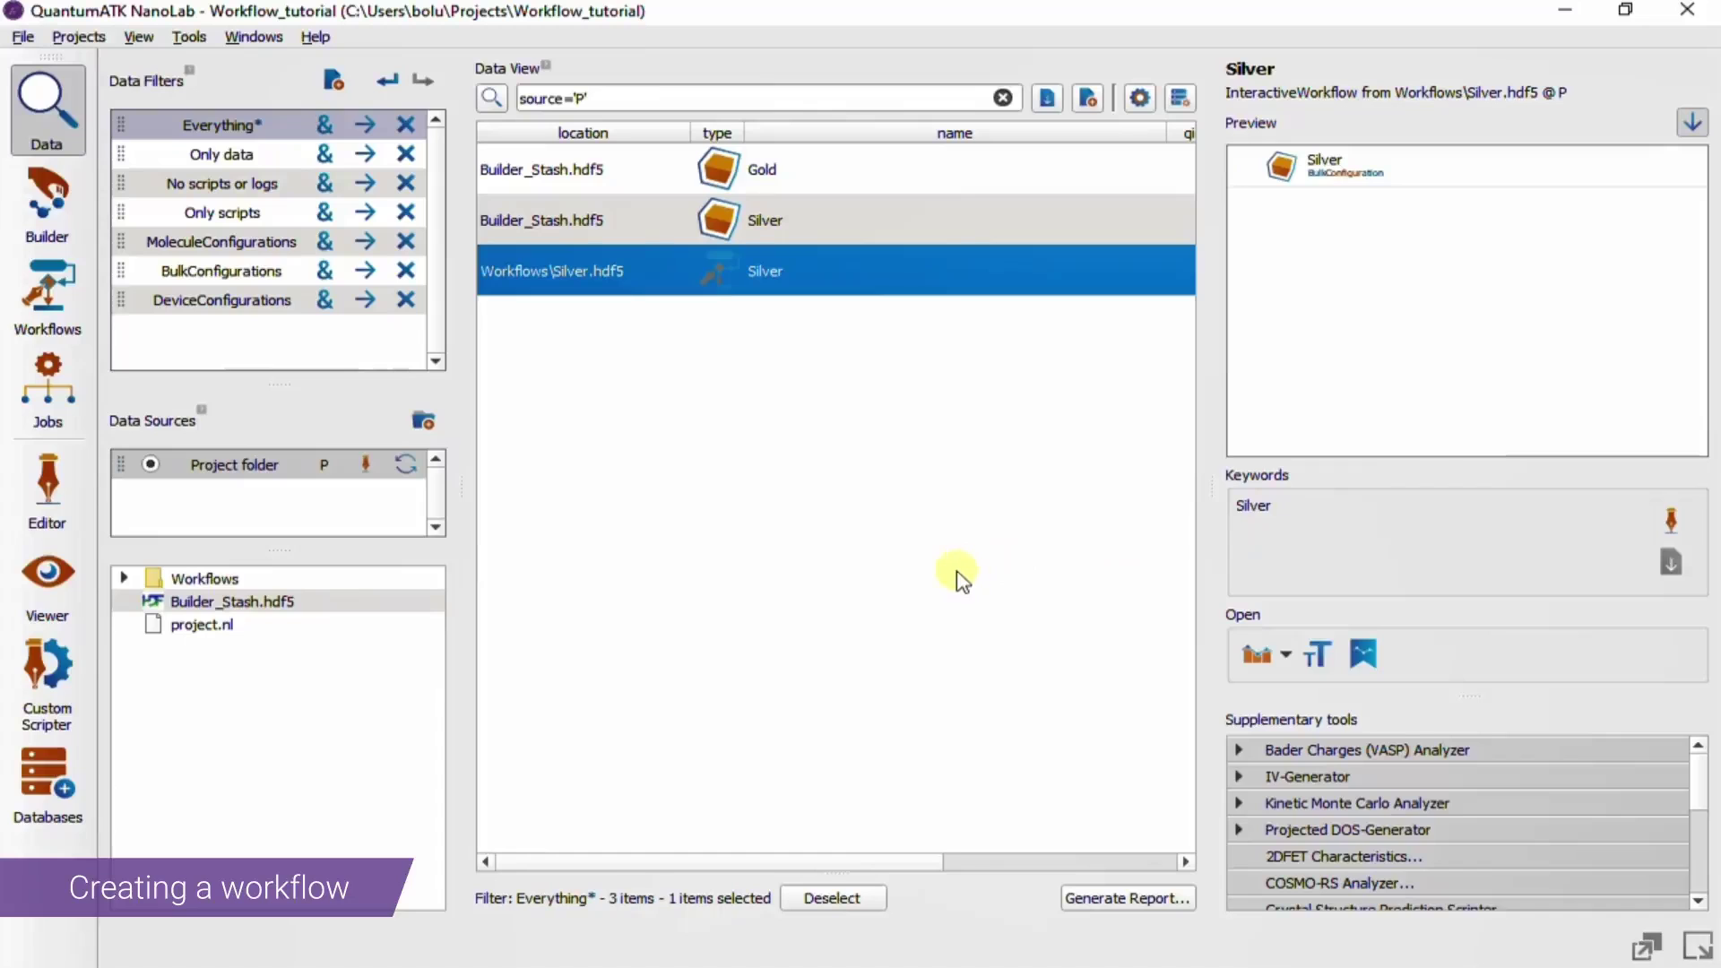
{"action": "left_click_drag", "start_coordinate": [734, 168], "coordinate": [61, 305]}
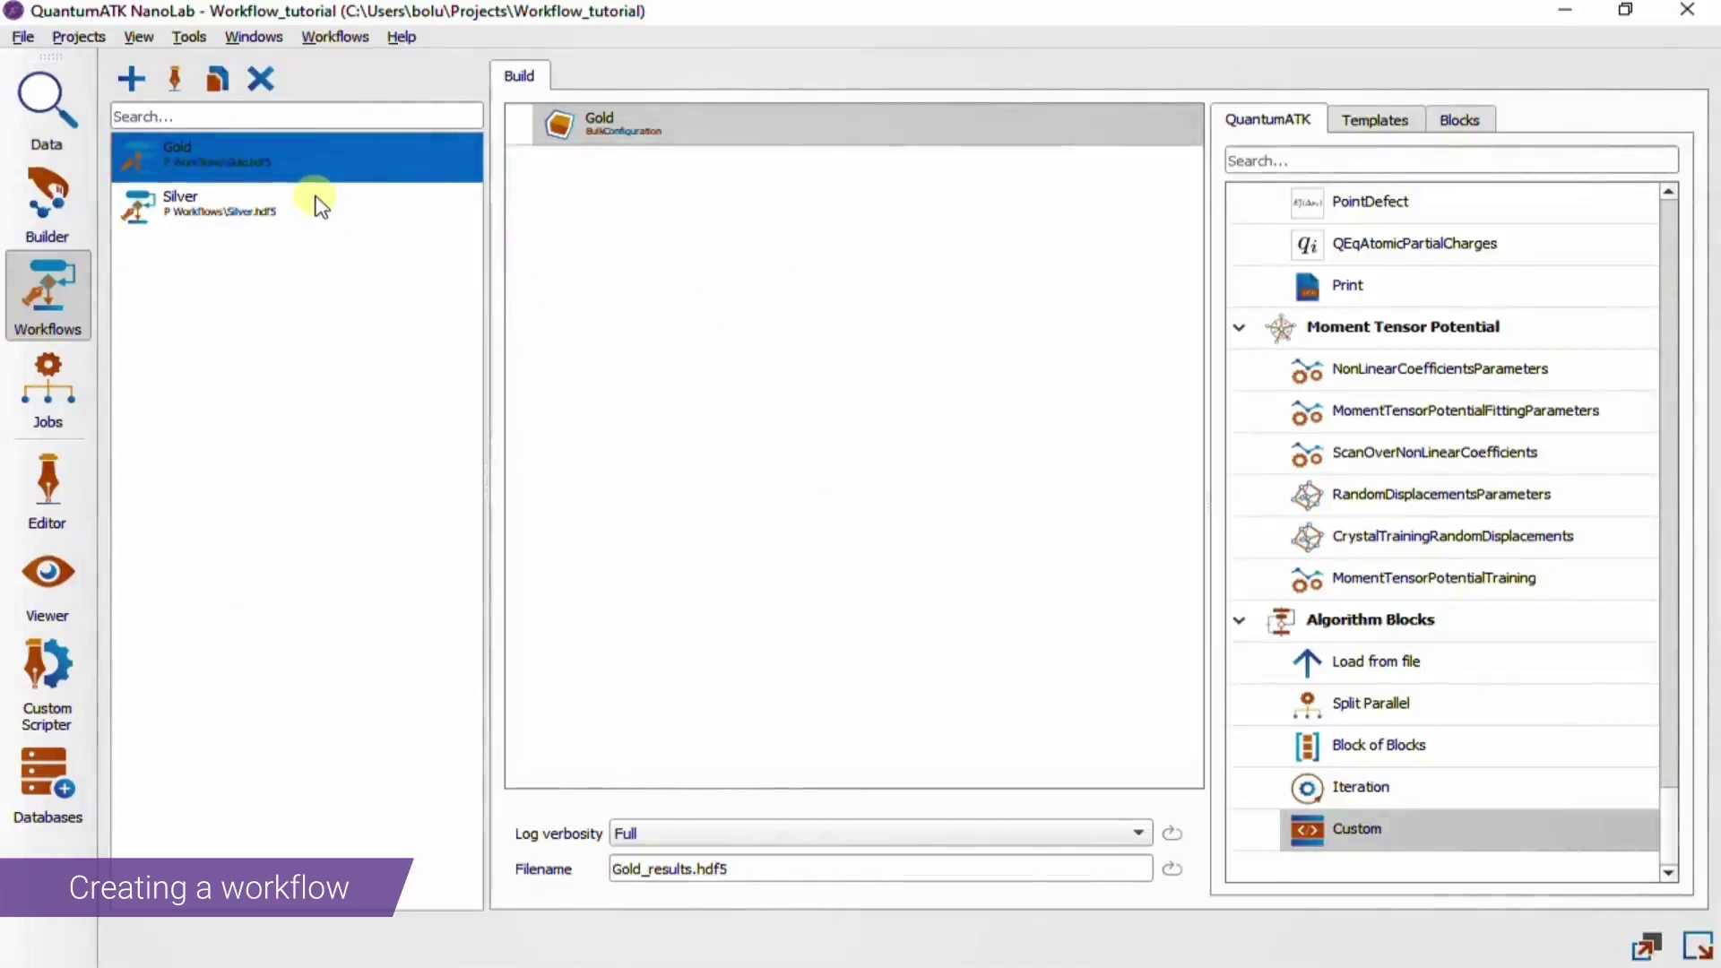
Delete the Gold workflow and start a new one with a Configurations (Split Parallel) block
{"action": "left_click", "coordinate": [261, 81]}
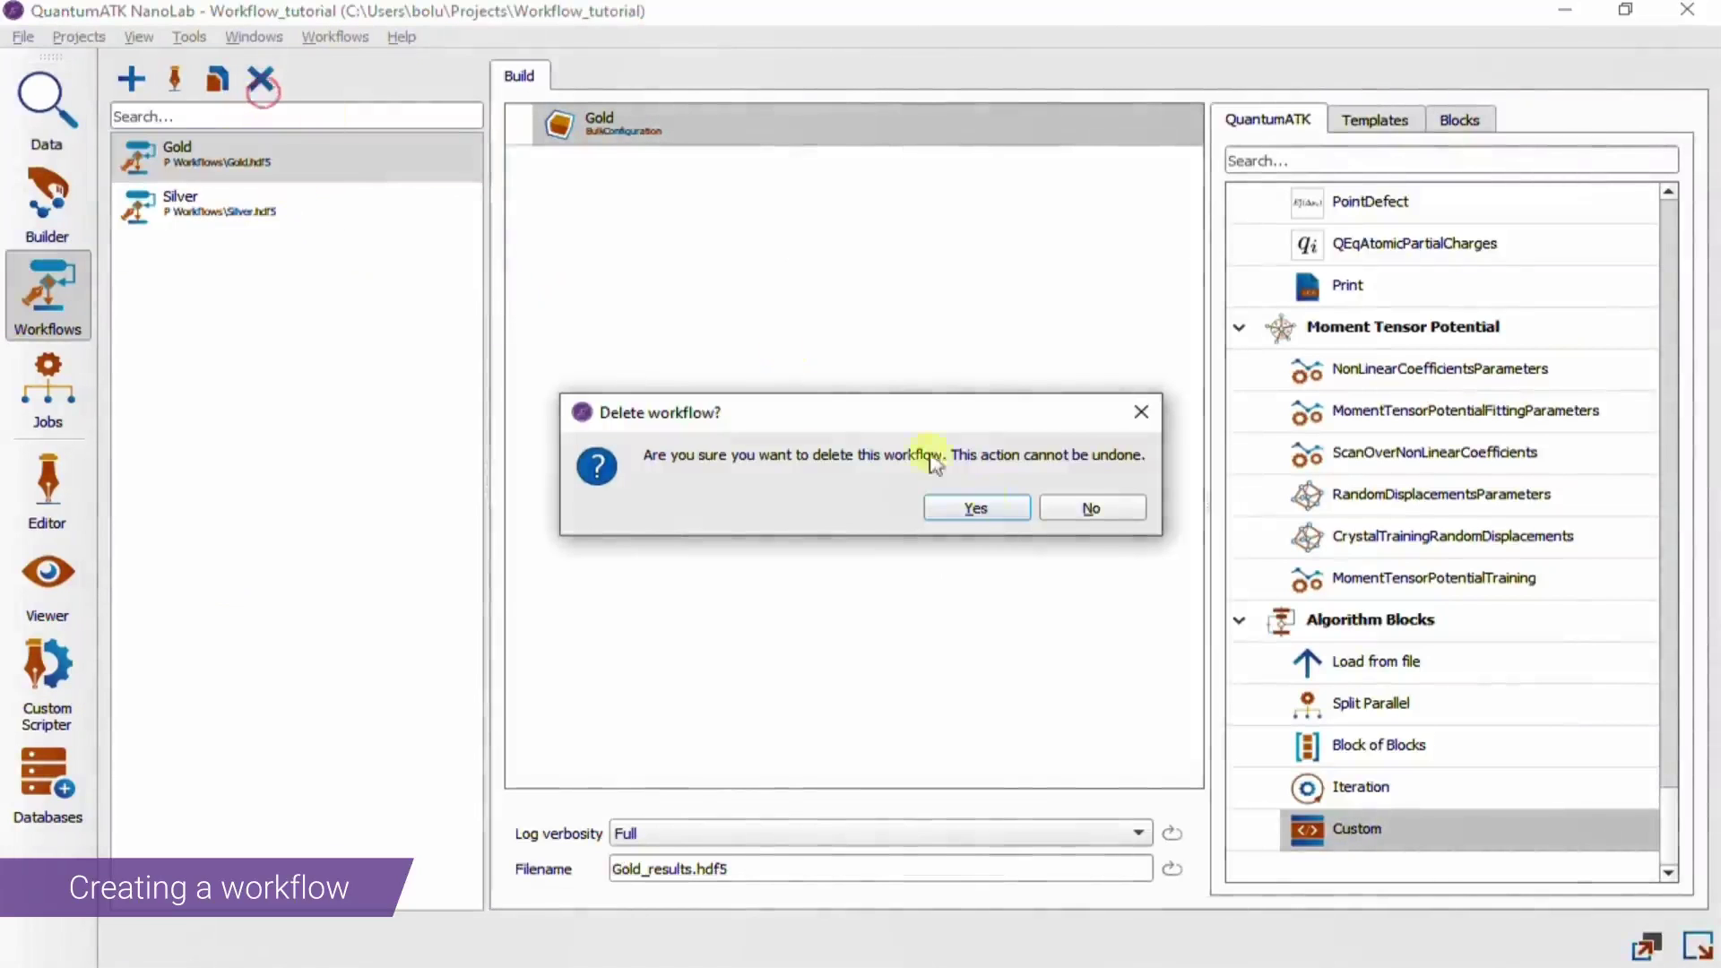
{"action": "left_click", "coordinate": [1001, 507]}
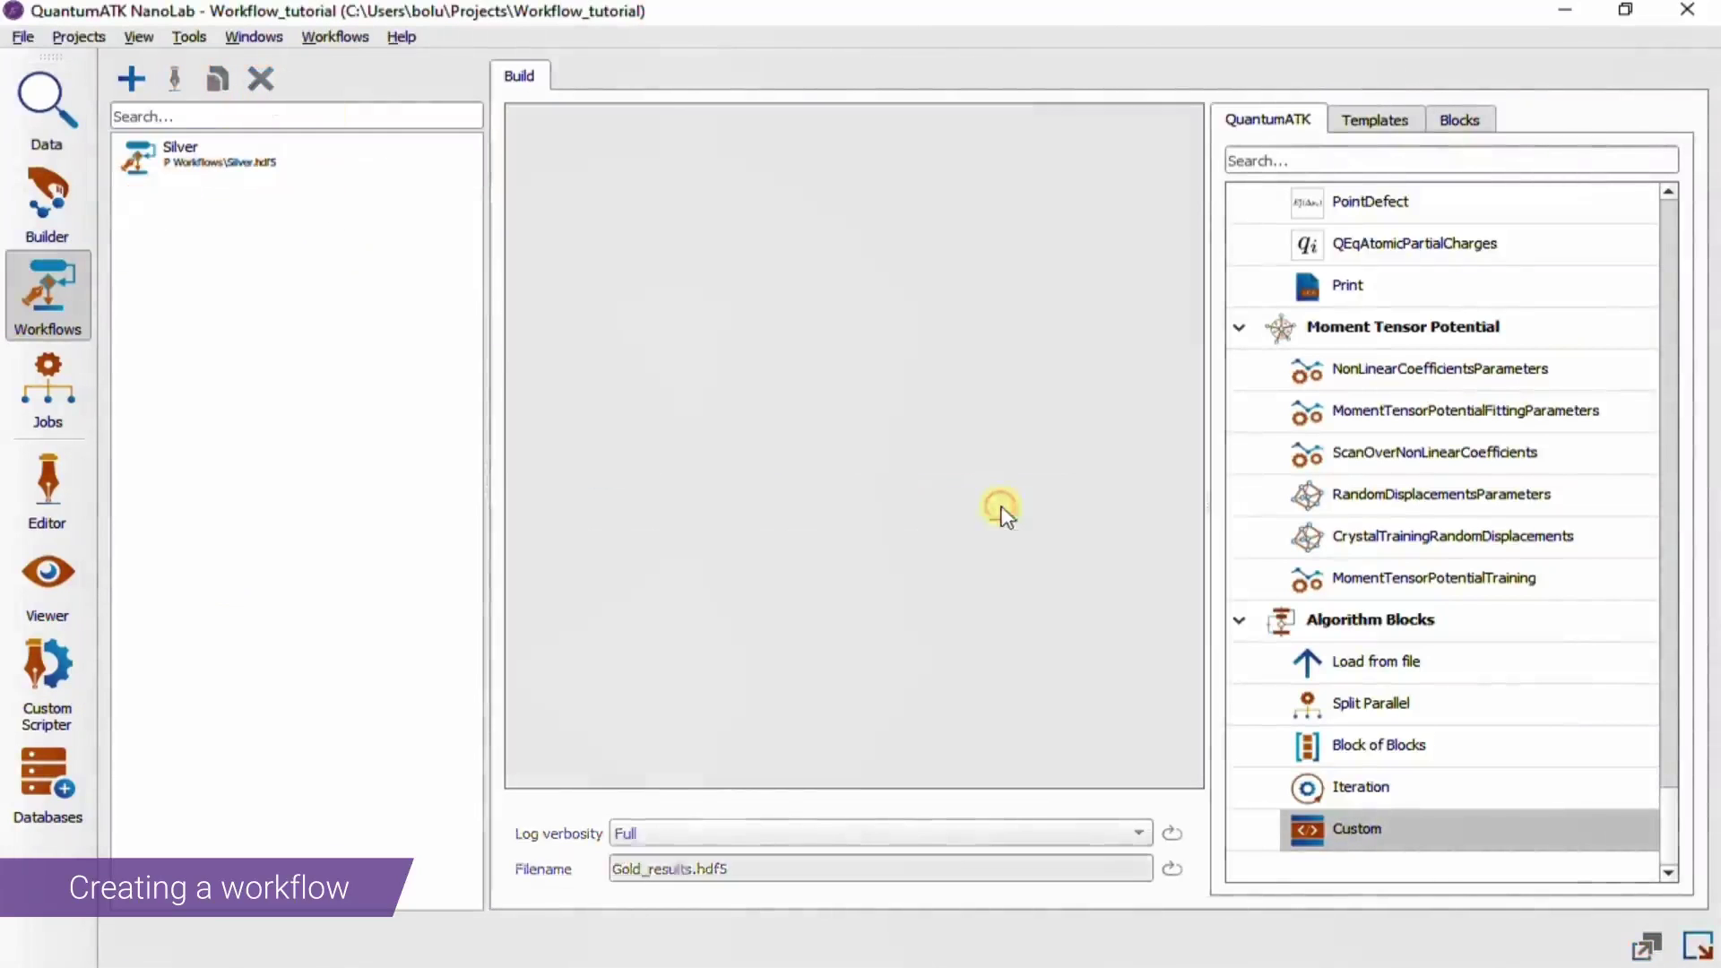
{"action": "left_click", "coordinate": [128, 77]}
{"action": "left_click_drag", "start_coordinate": [1676, 855], "coordinate": [1678, 238]}
{"action": "left_click_drag", "start_coordinate": [1493, 240], "coordinate": [723, 134]}
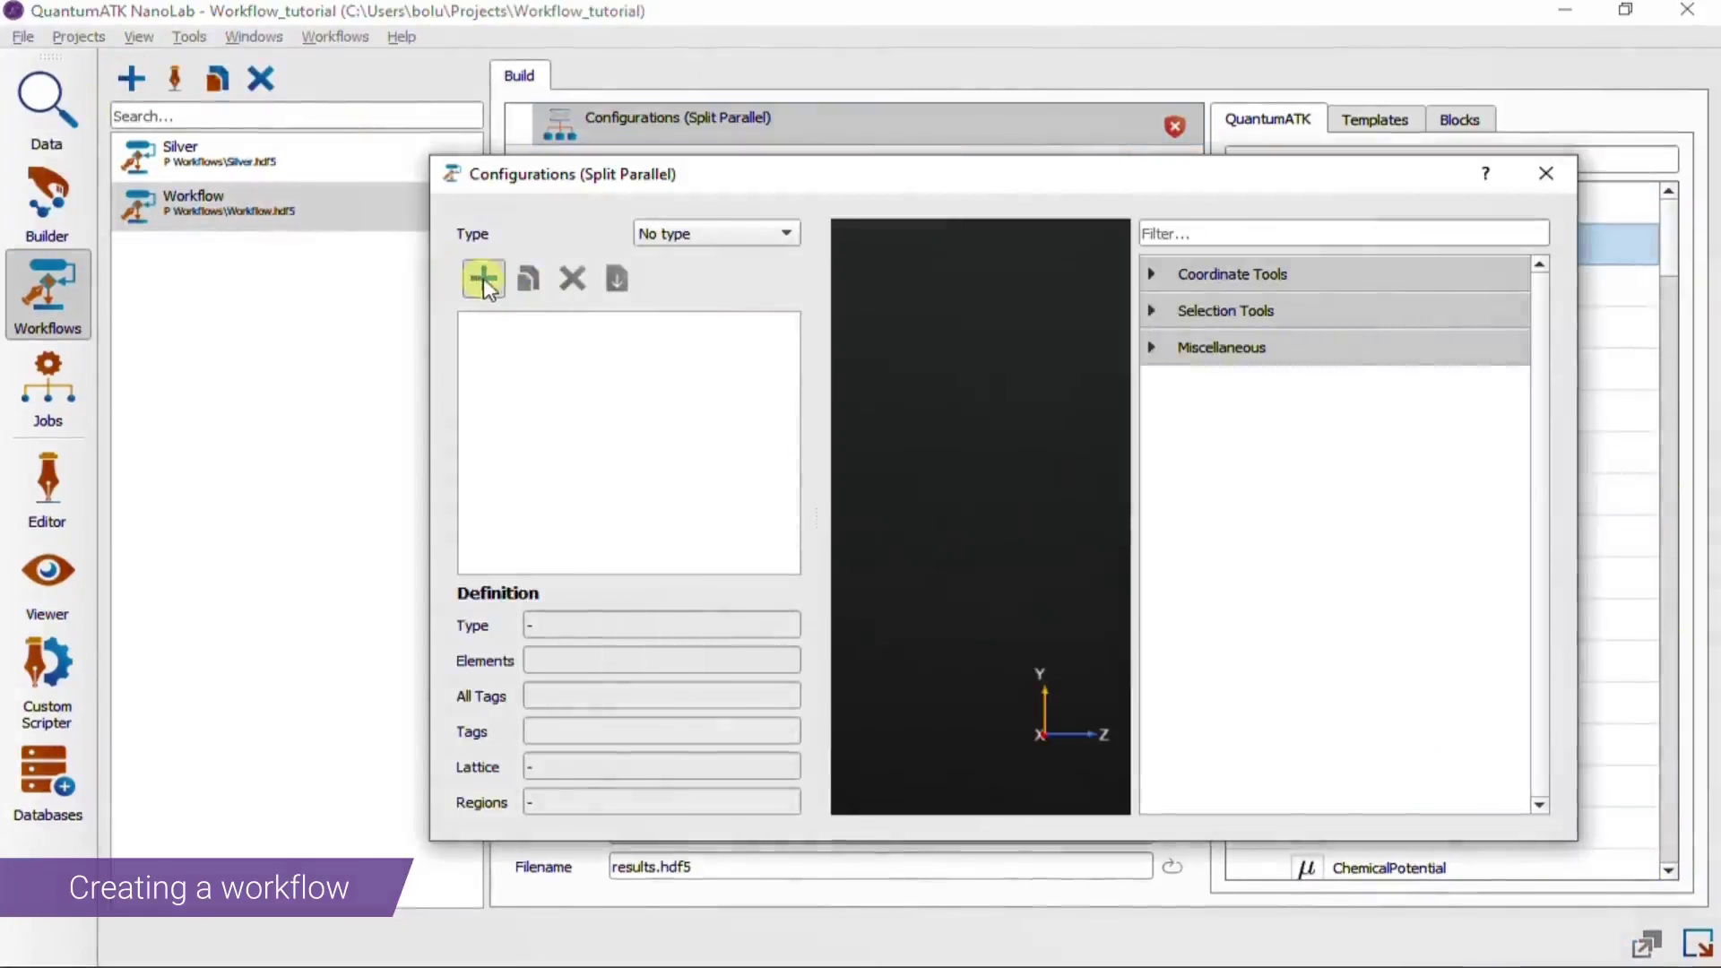
Load the Silver bulk configuration into the Configurations block
{"action": "left_click", "coordinate": [482, 278]}
{"action": "left_click", "coordinate": [1244, 342]}
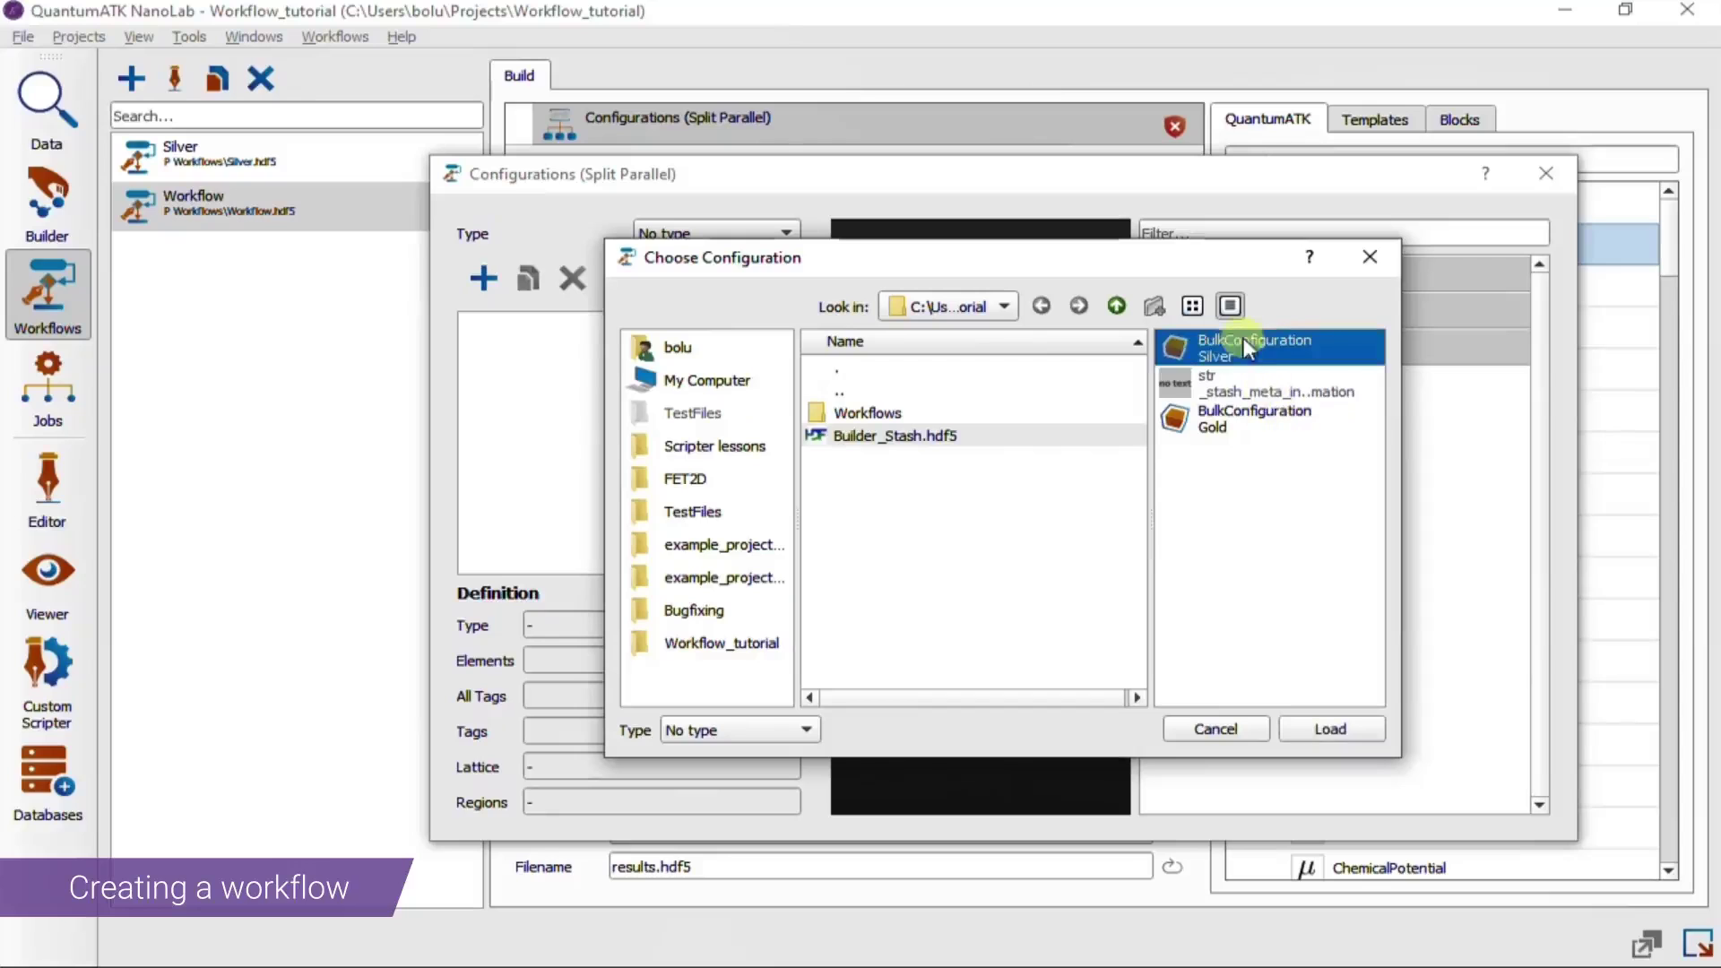
{"action": "left_click", "coordinate": [1301, 731]}
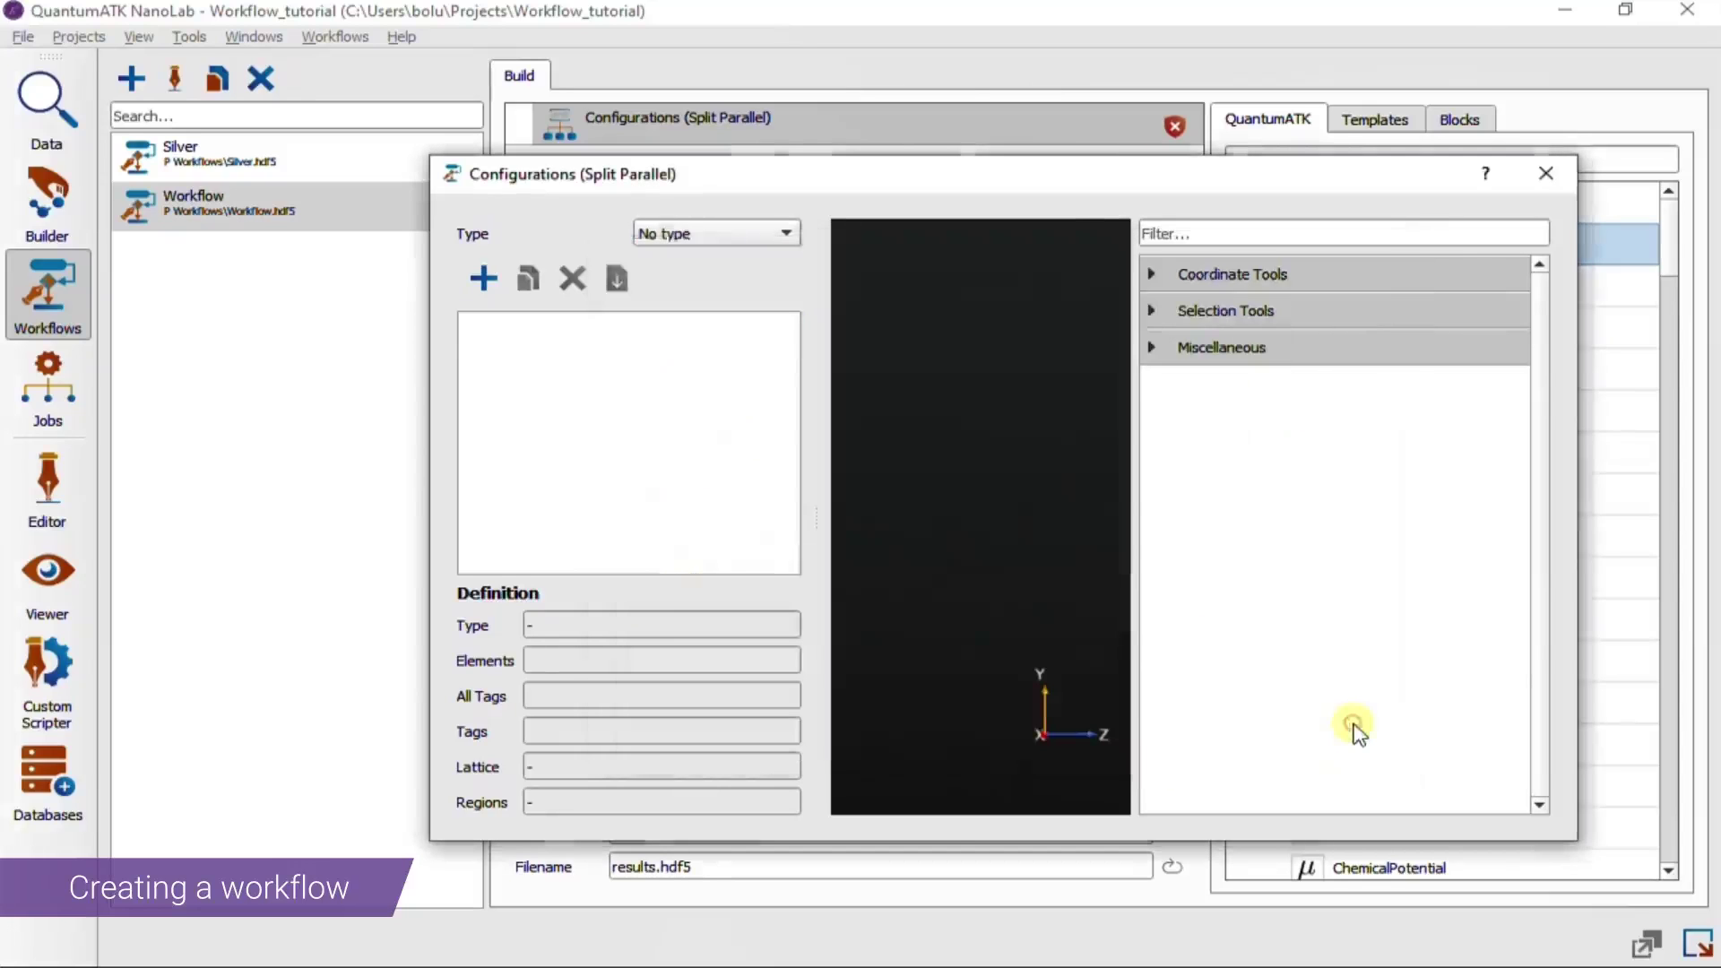
{"action": "left_click", "coordinate": [1543, 173]}
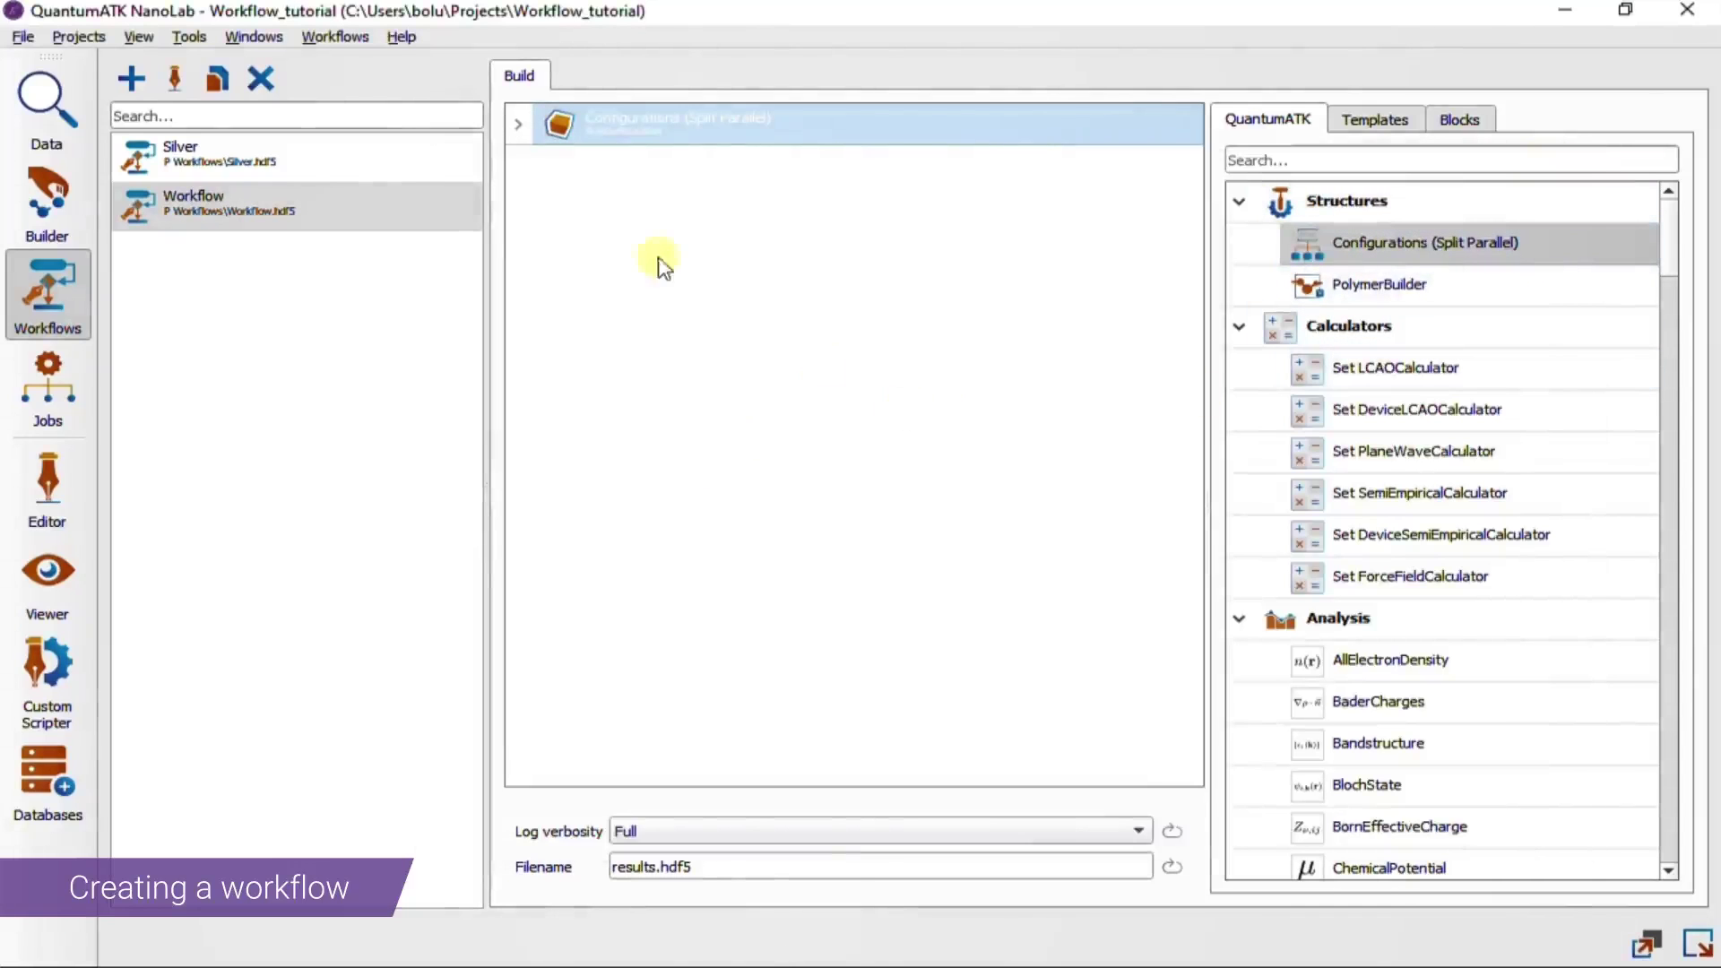
{"action": "left_click", "coordinate": [518, 124]}
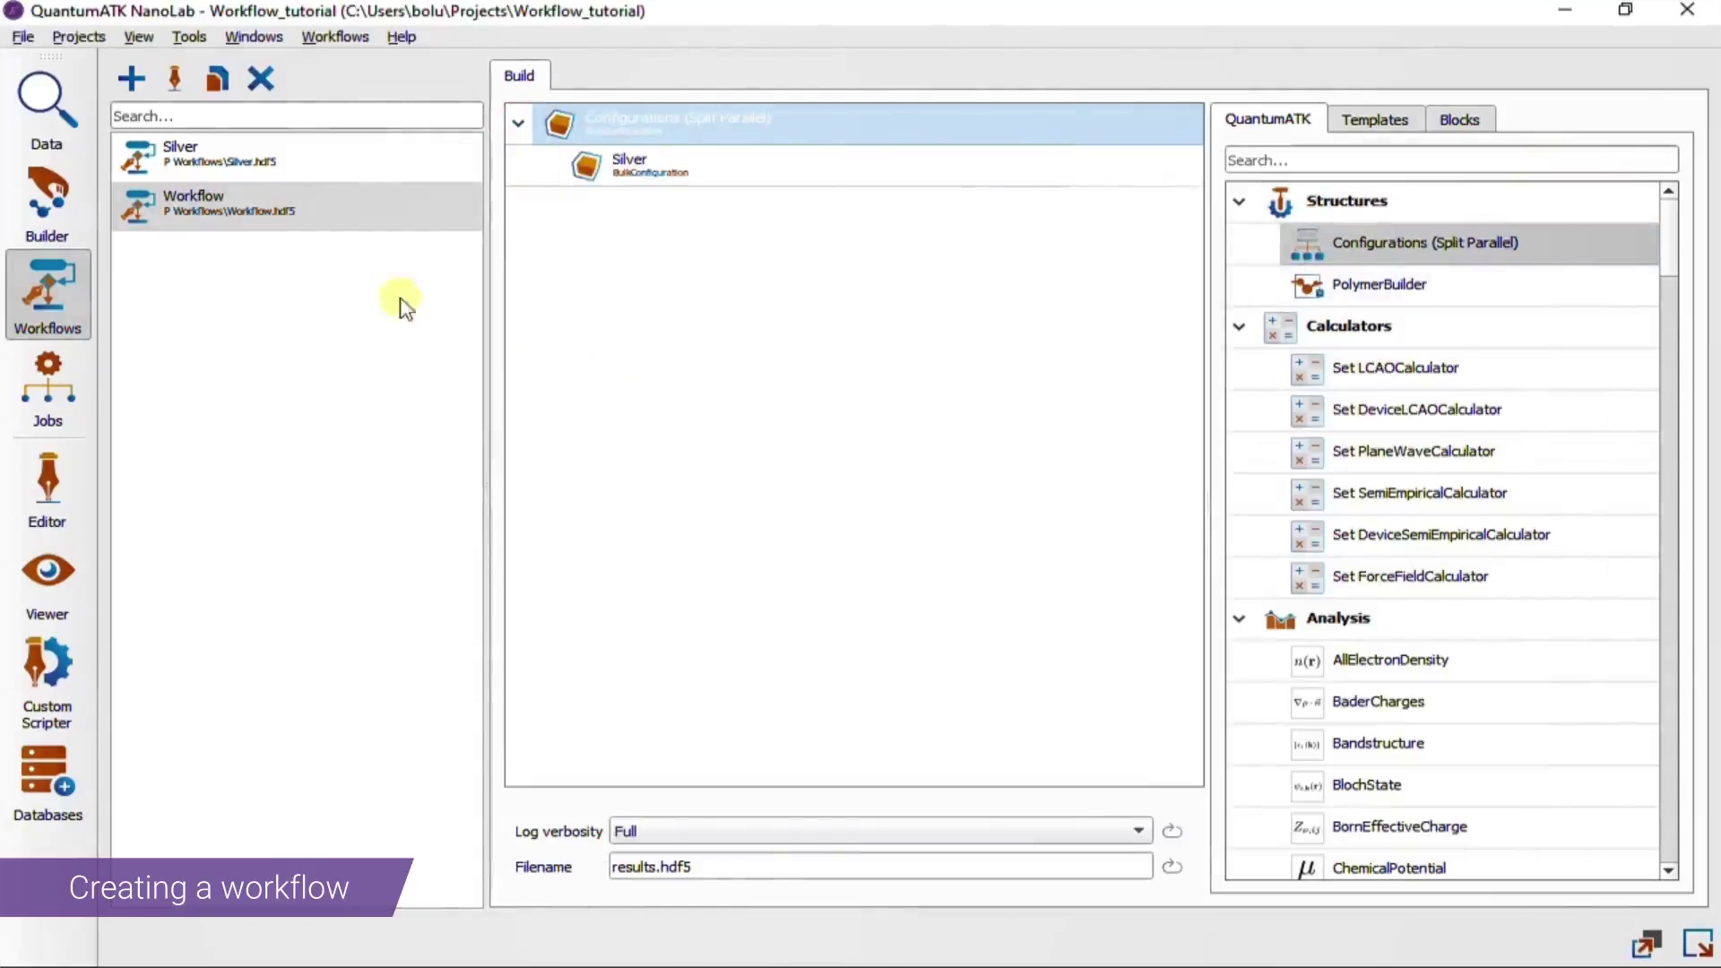
{"action": "left_click", "coordinate": [218, 198]}
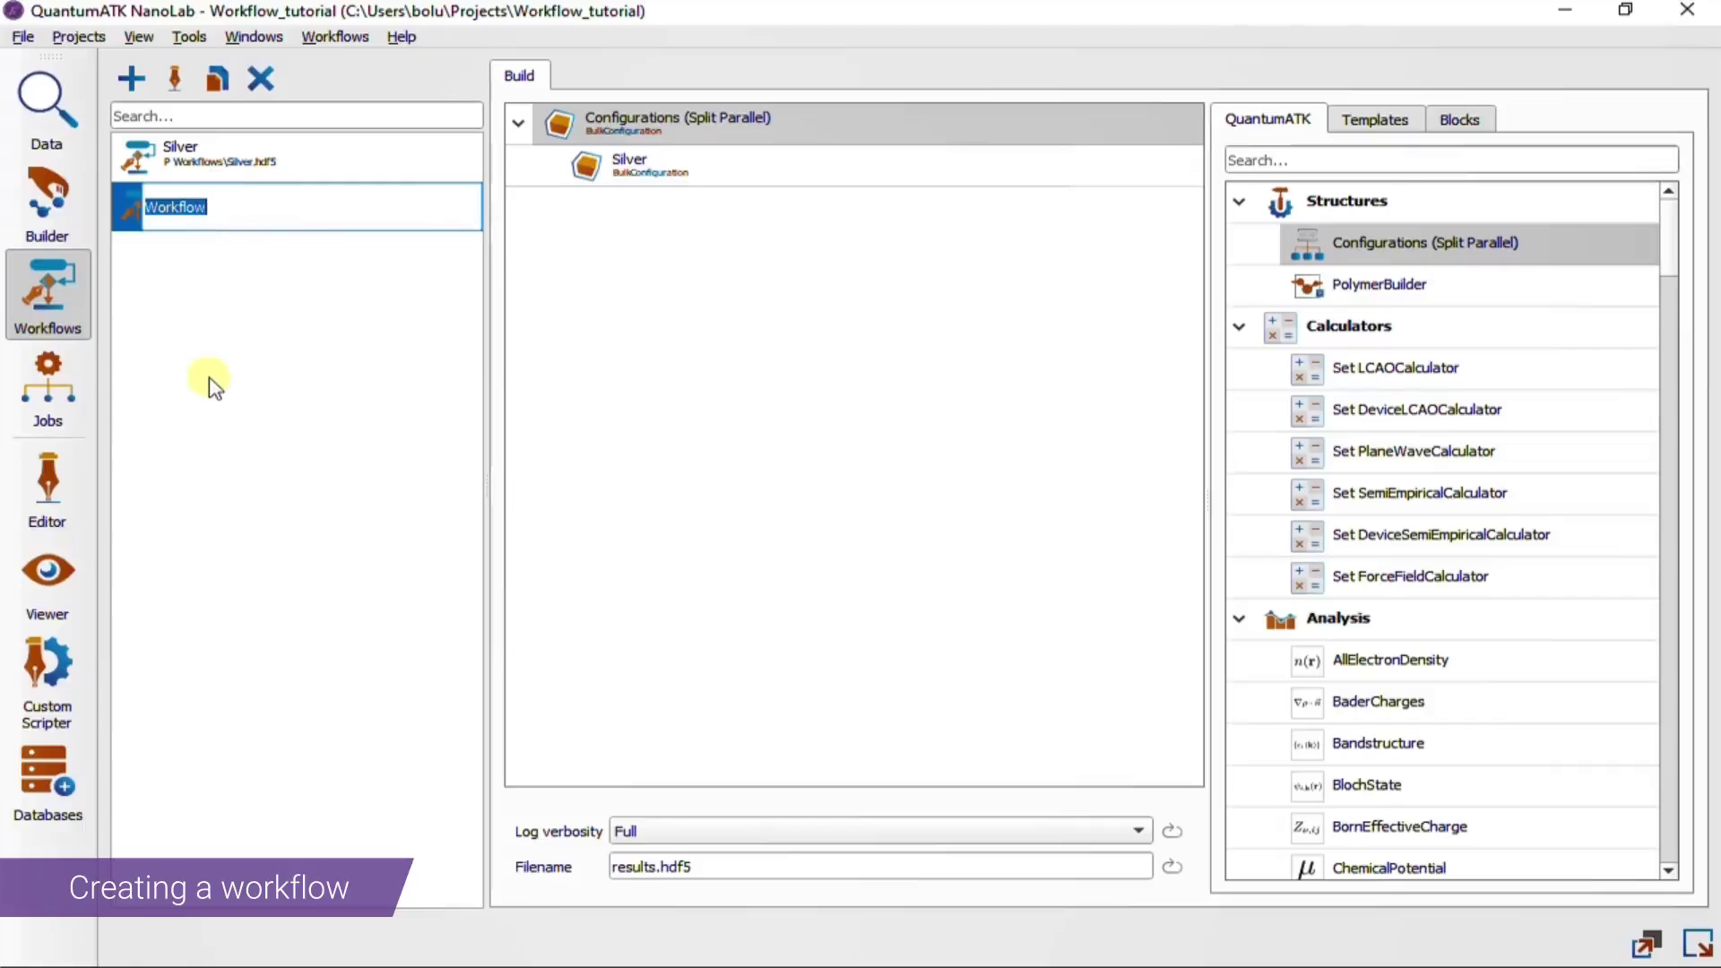
Rename the workflow to Bandstructure and add a Set LCAOCalculator block
{"action": "type", "text": "Bandstructure"}
{"action": "key", "text": "Return"}
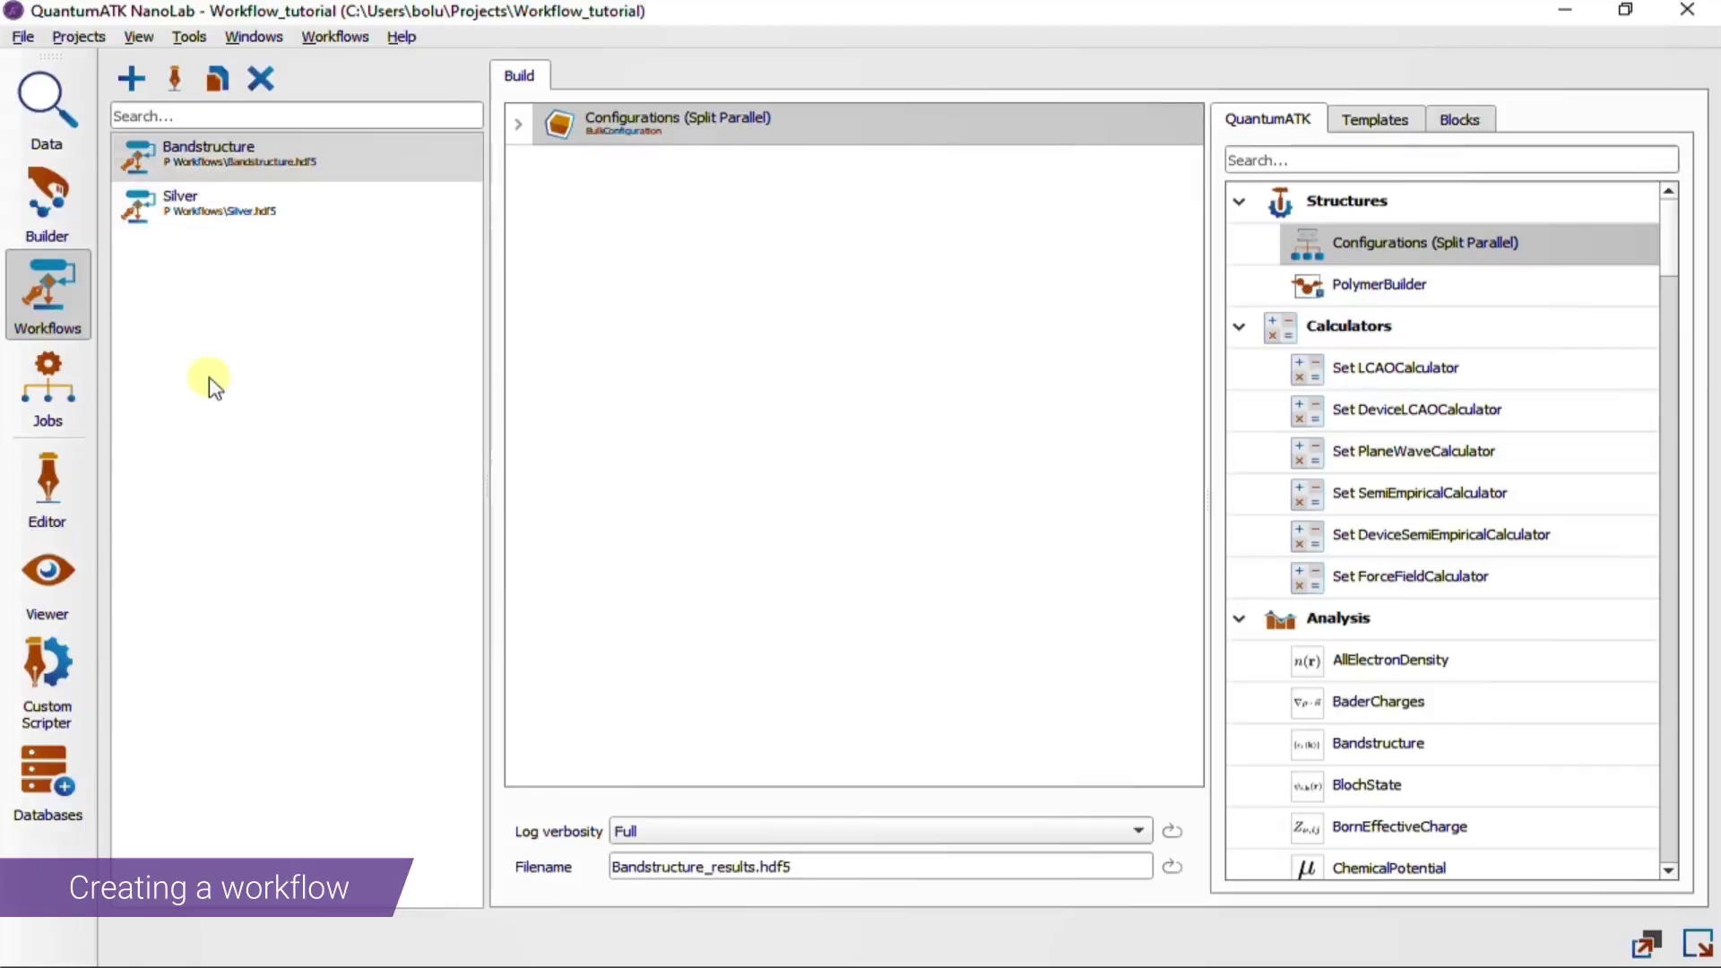
{"action": "left_click_drag", "start_coordinate": [1360, 370], "coordinate": [654, 197]}
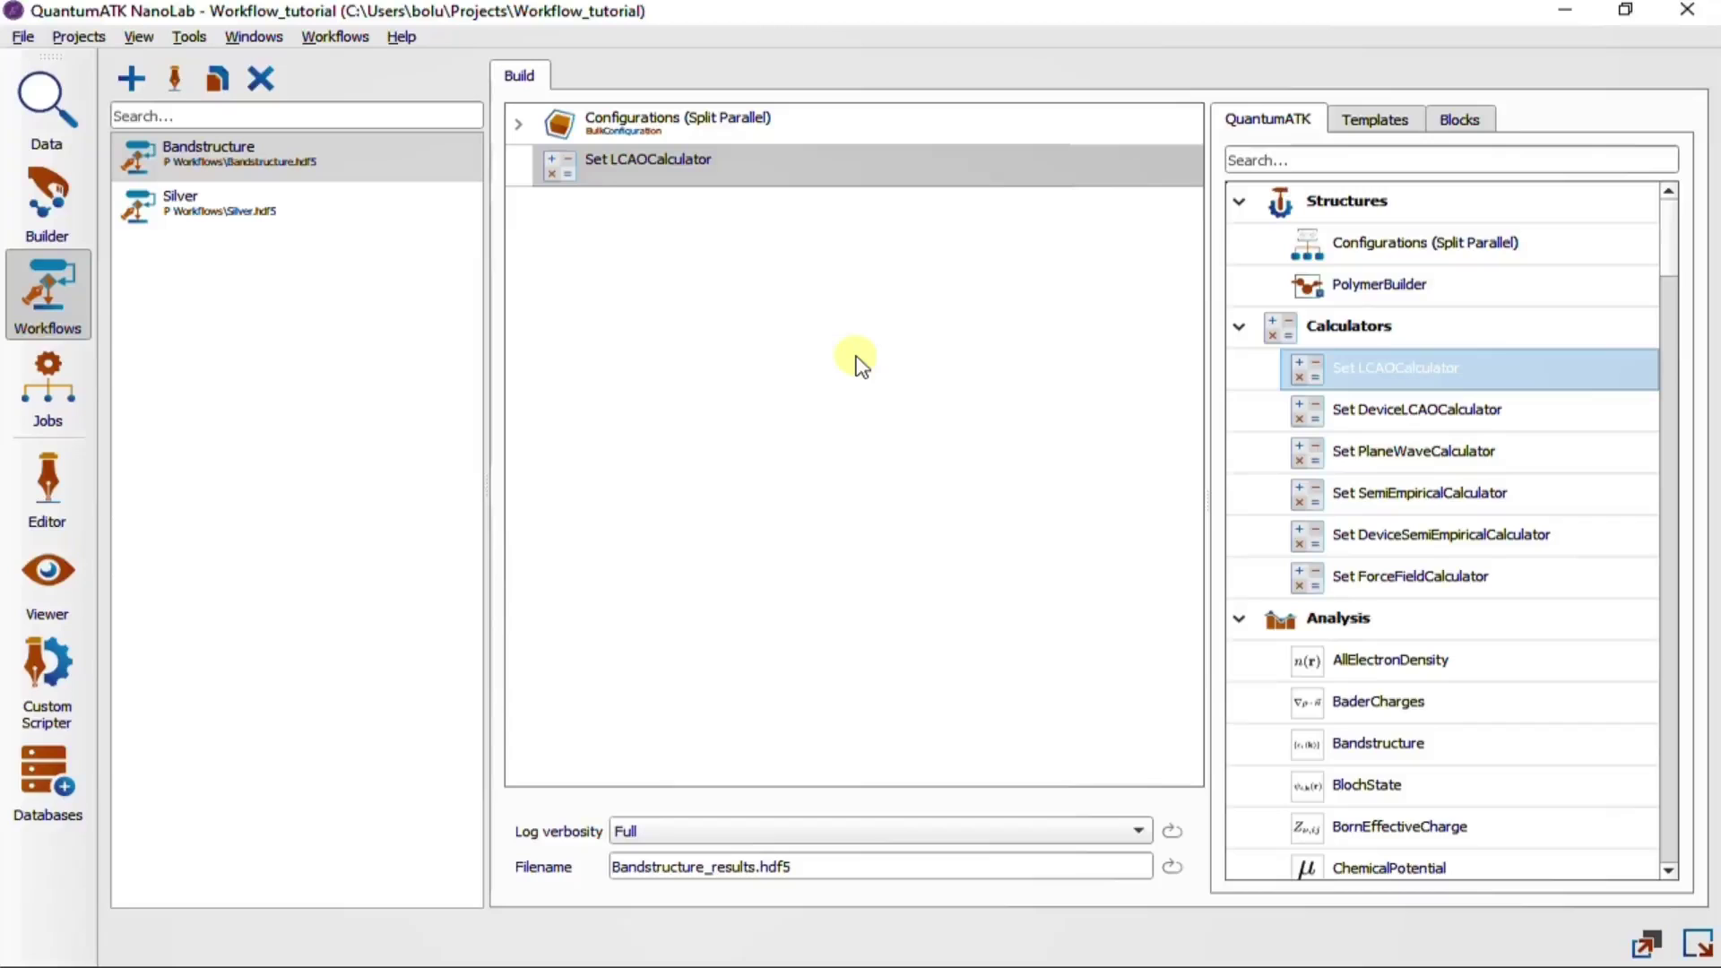
Delete the Silver configuration from the Configurations block
{"action": "left_click", "coordinate": [551, 160]}
{"action": "left_click", "coordinate": [518, 124]}
{"action": "left_click", "coordinate": [609, 165]}
{"action": "right_click", "coordinate": [609, 165]}
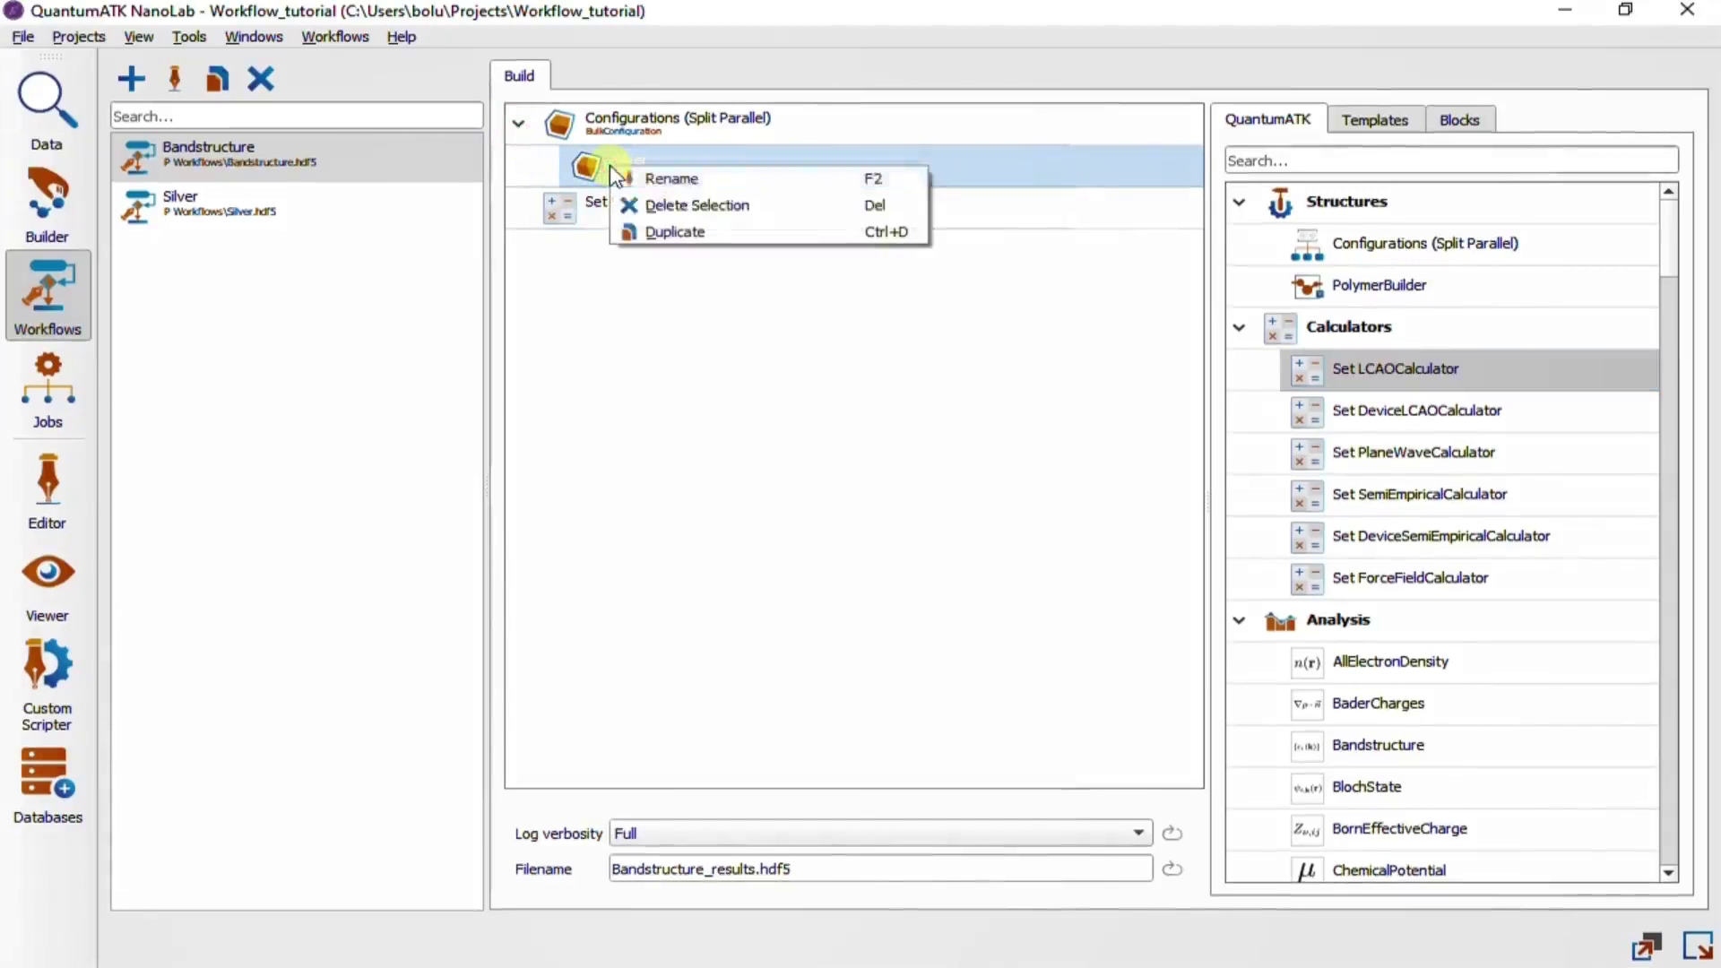
{"action": "left_click", "coordinate": [668, 202]}
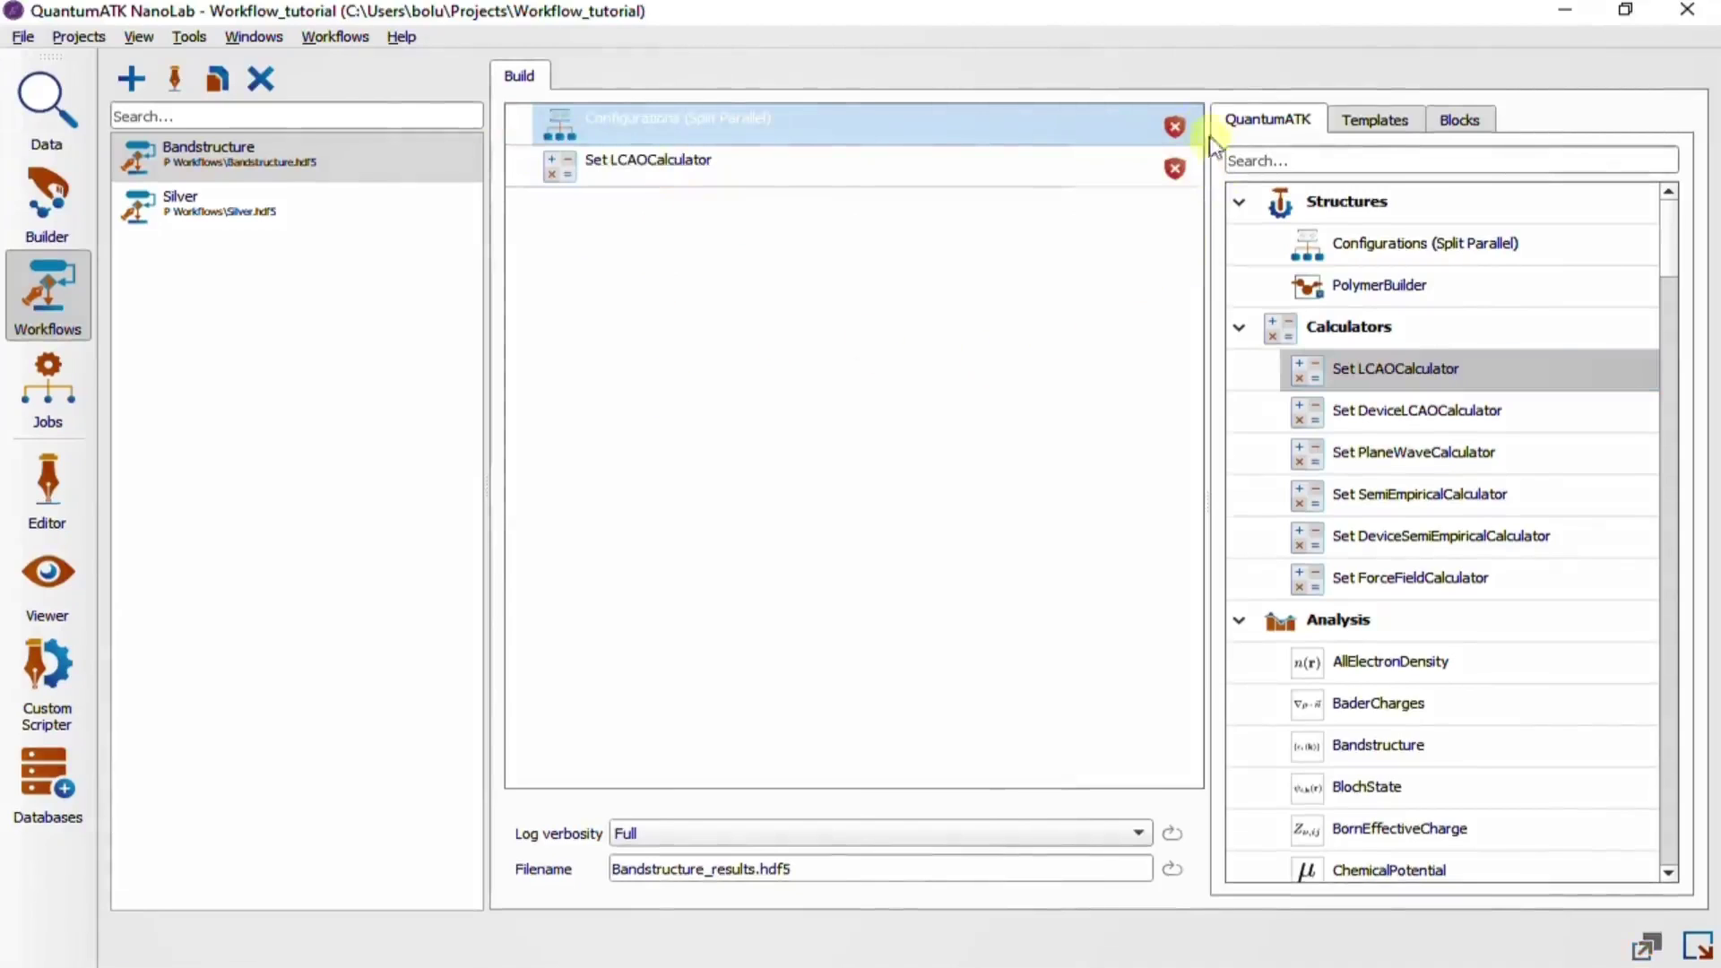
{"action": "mouse_move", "coordinate": [1174, 126]}
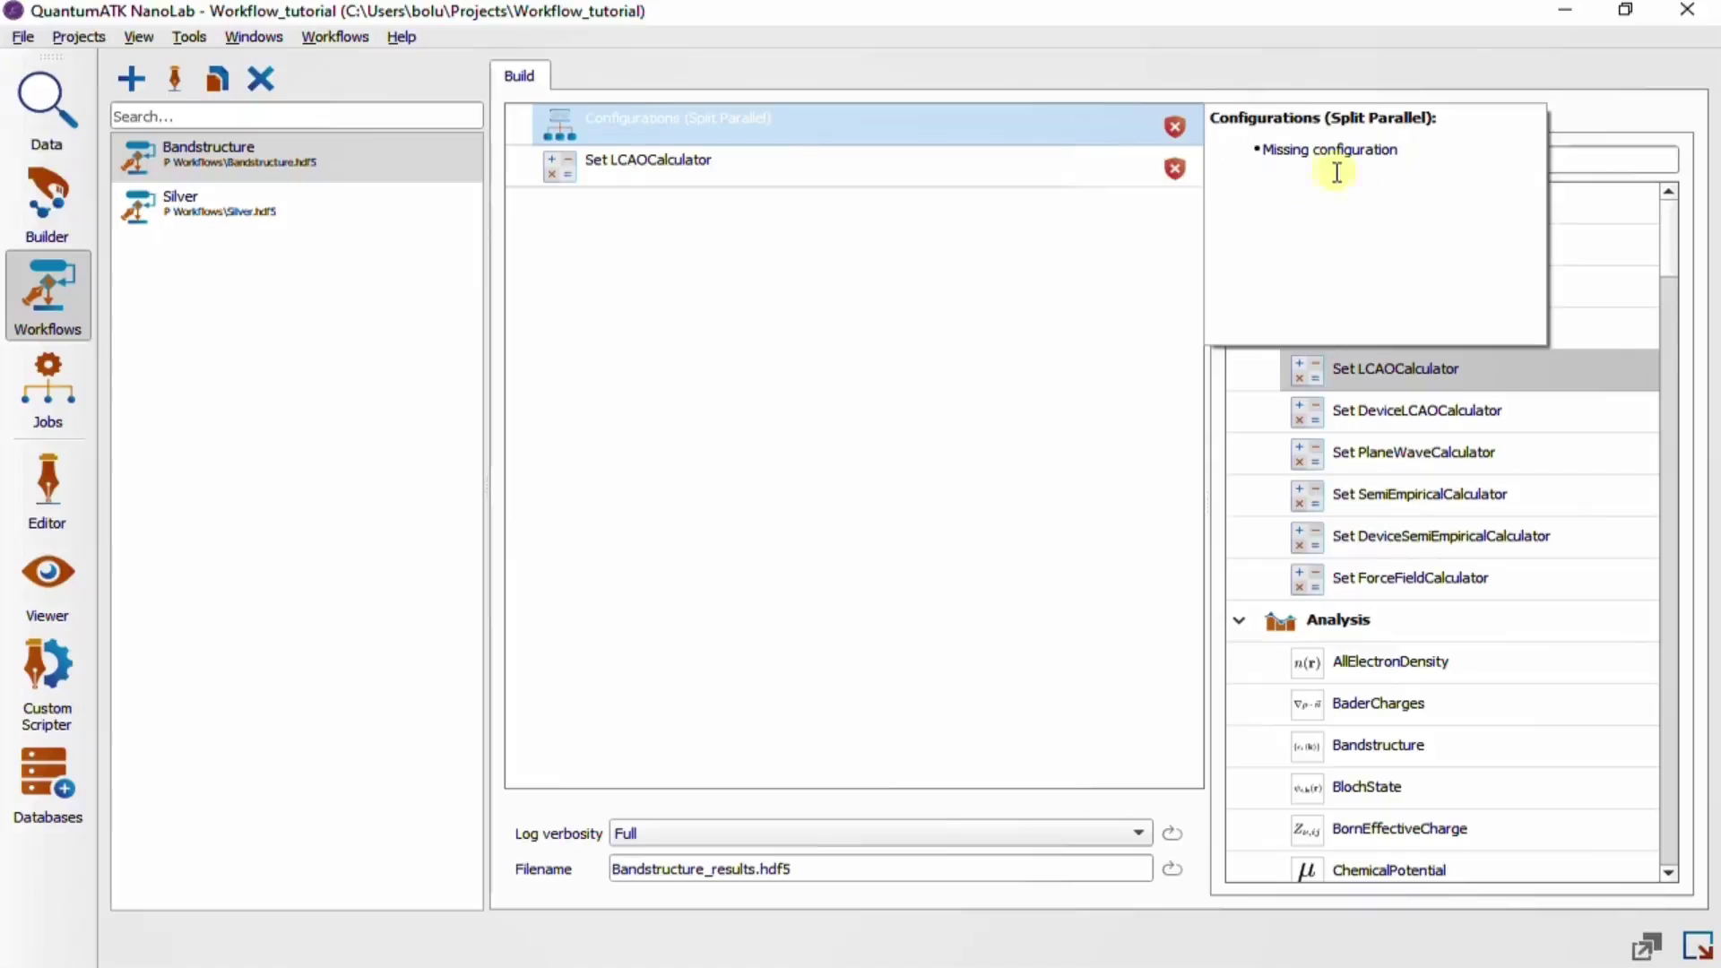
{"action": "mouse_move", "coordinate": [1175, 174]}
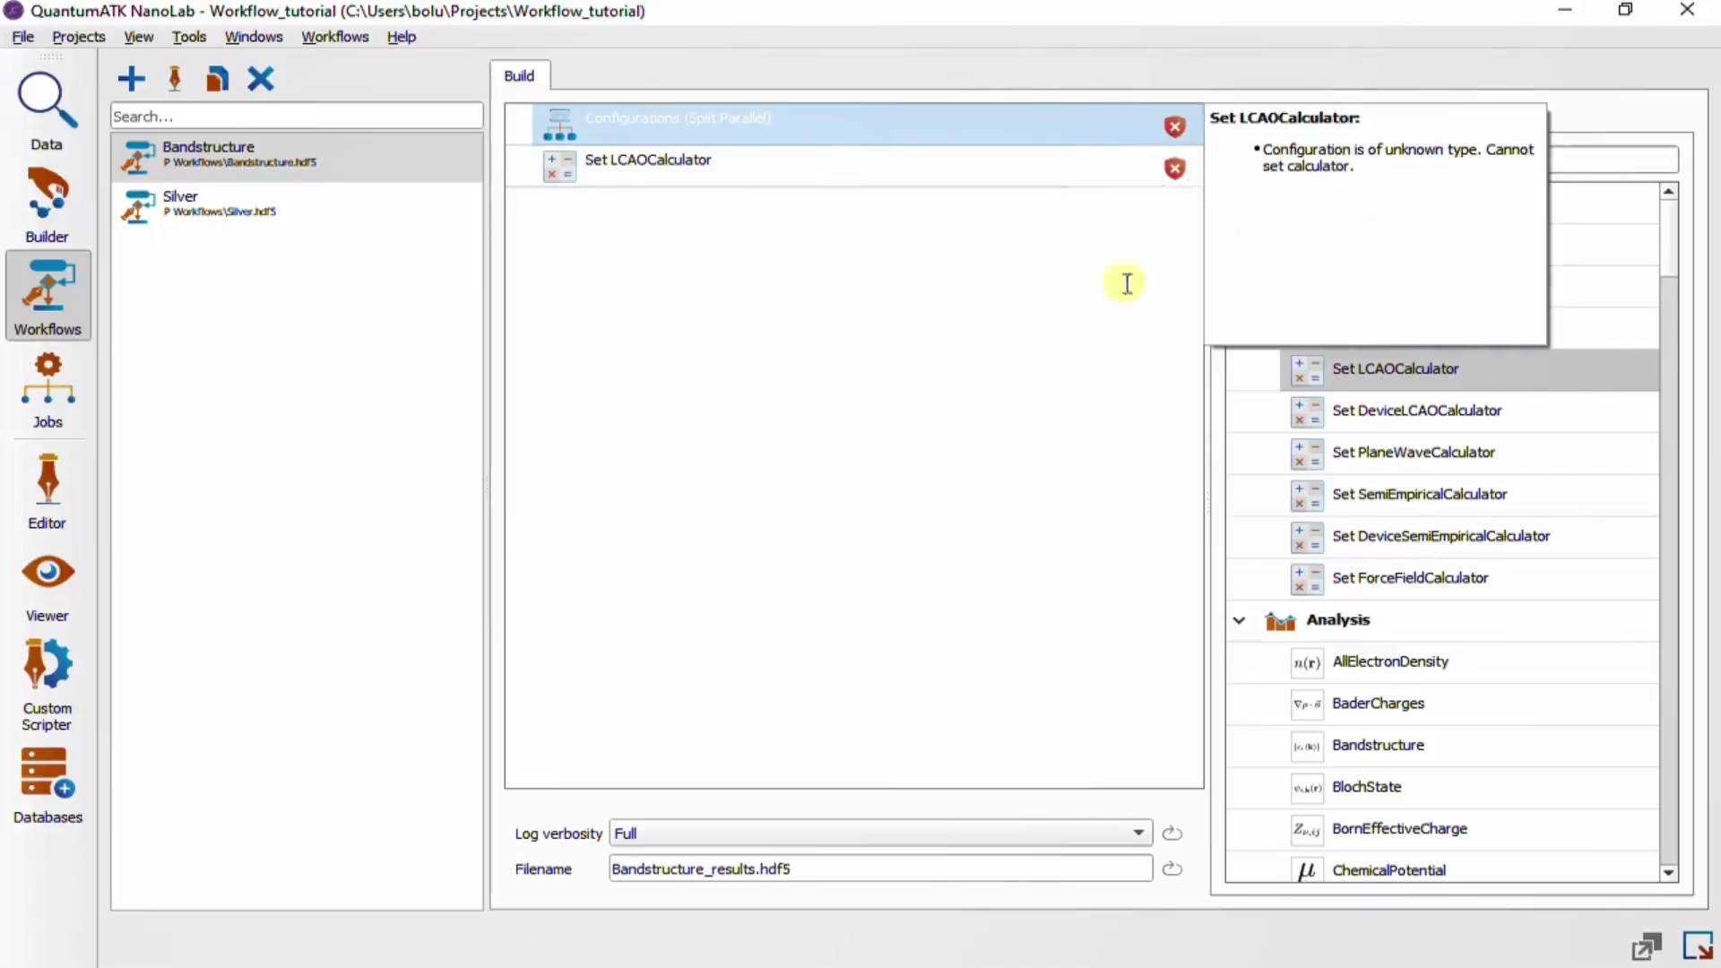
Load the Silver bulk configuration back into the Configurations block
{"action": "double_click", "coordinate": [698, 130]}
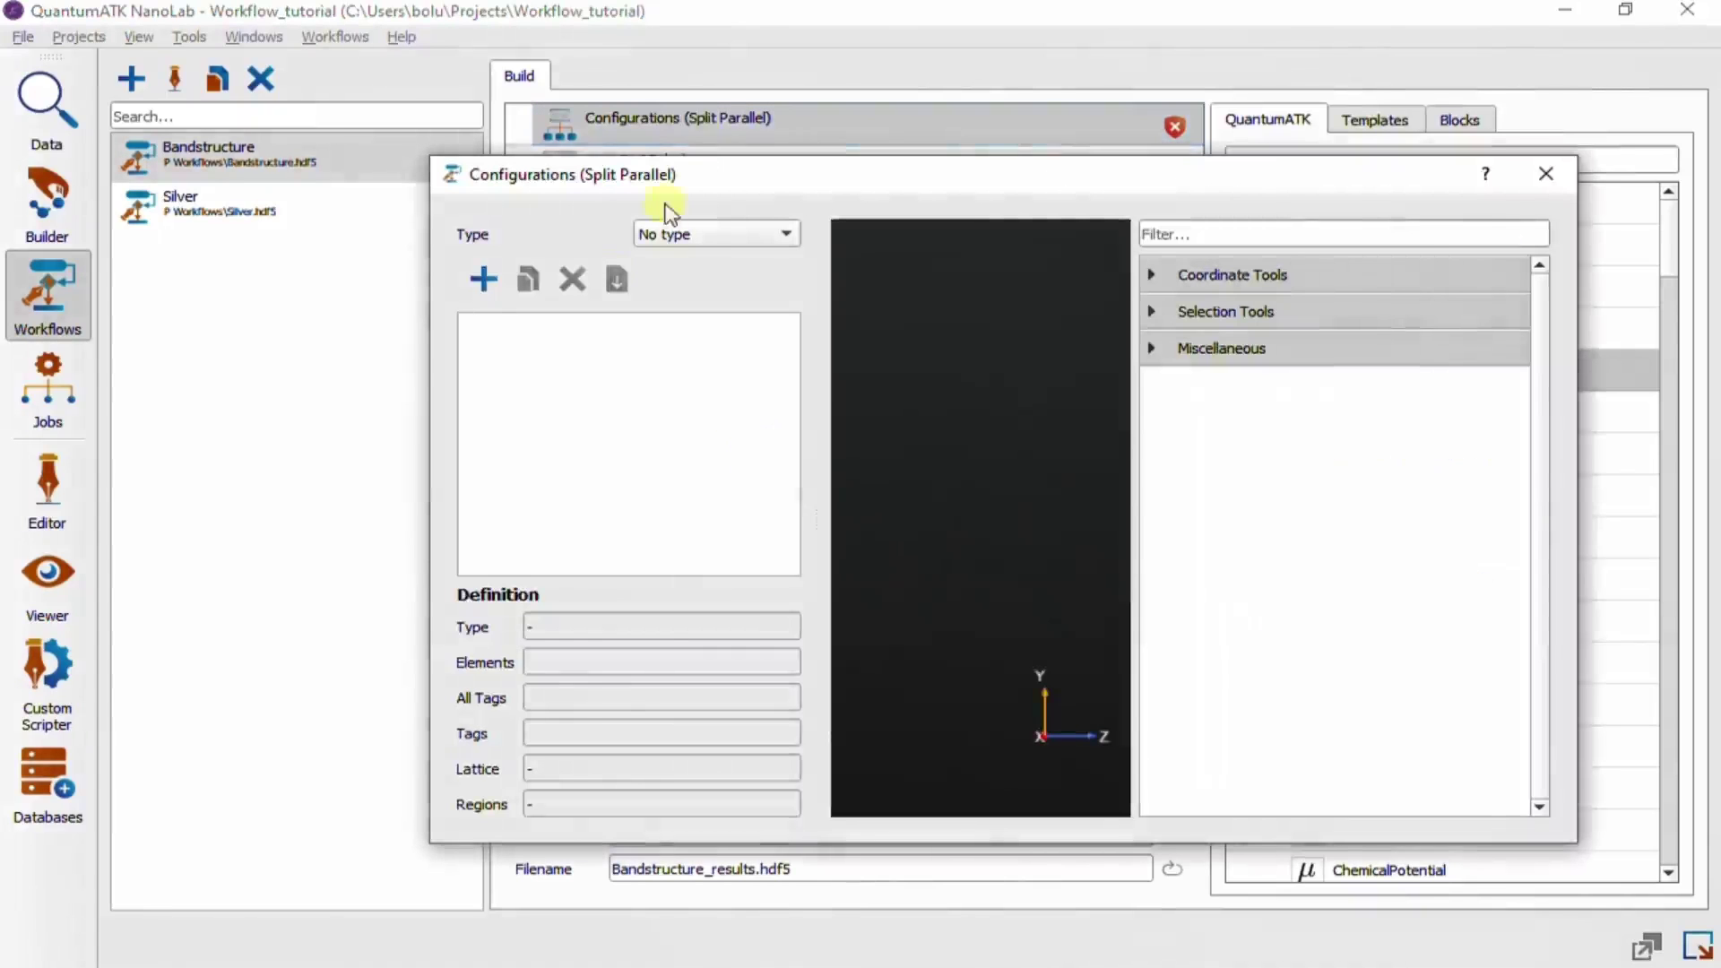
{"action": "left_click", "coordinate": [485, 281]}
{"action": "double_click", "coordinate": [1246, 354]}
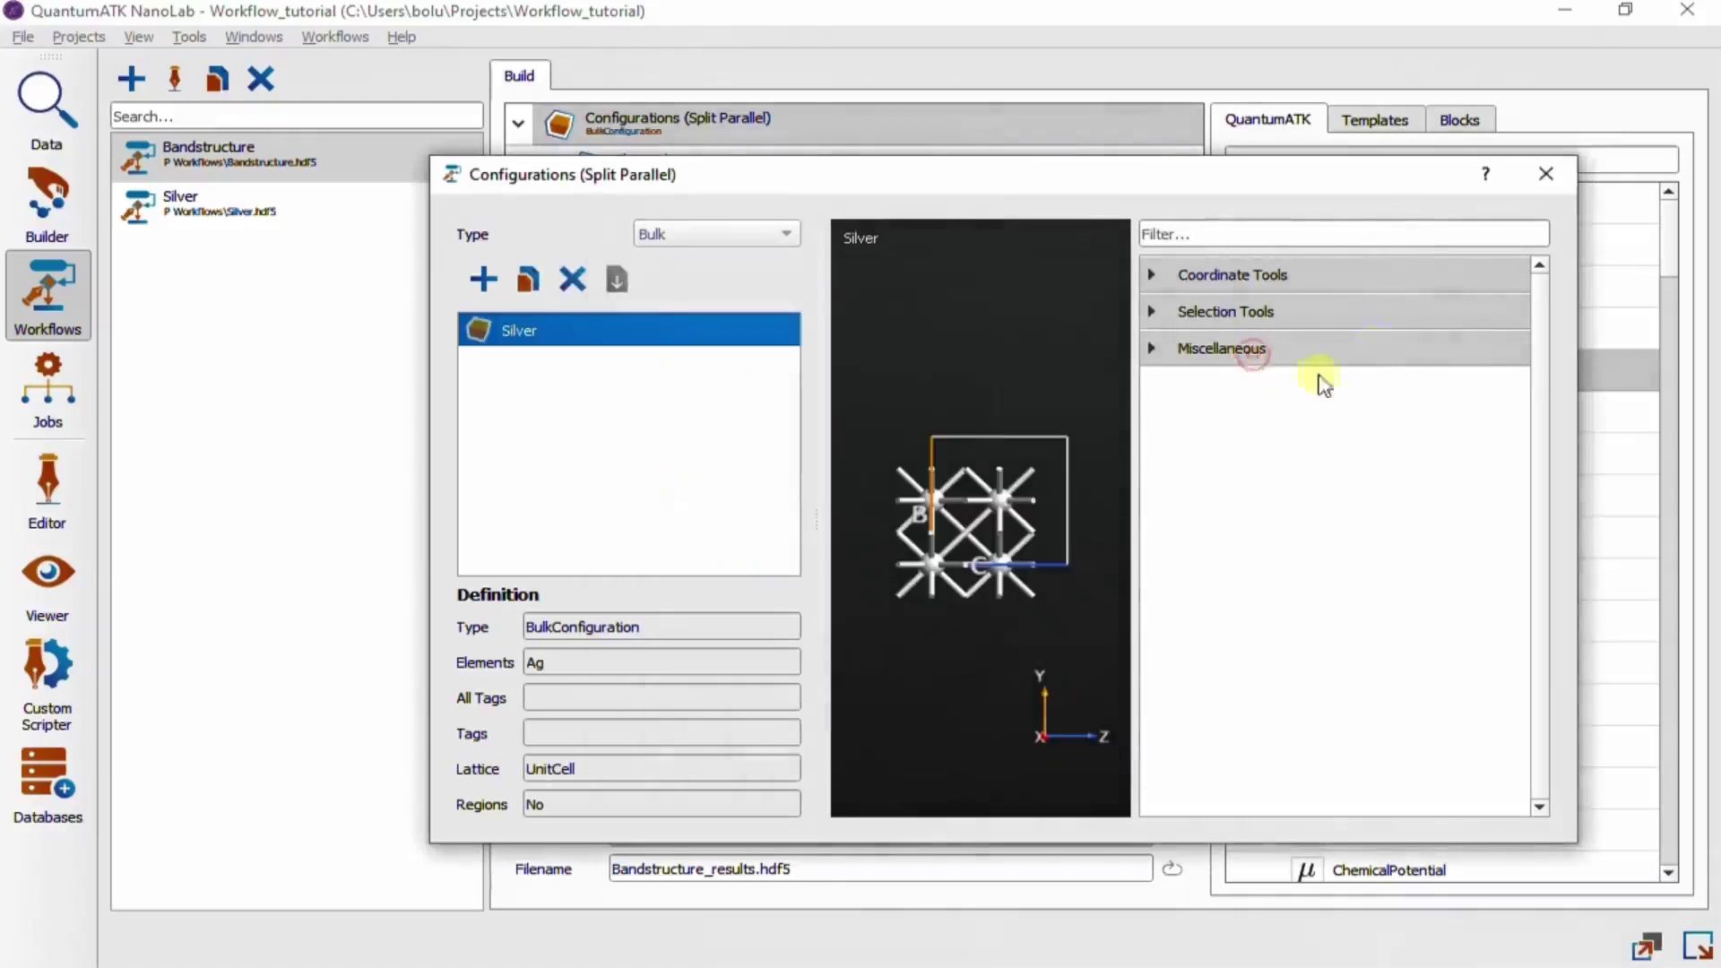
{"action": "left_click", "coordinate": [1546, 173]}
Search the blocks for 'band' and add a Bandstructure analysis after Set LCAOCalculator
{"action": "left_click", "coordinate": [1565, 363]}
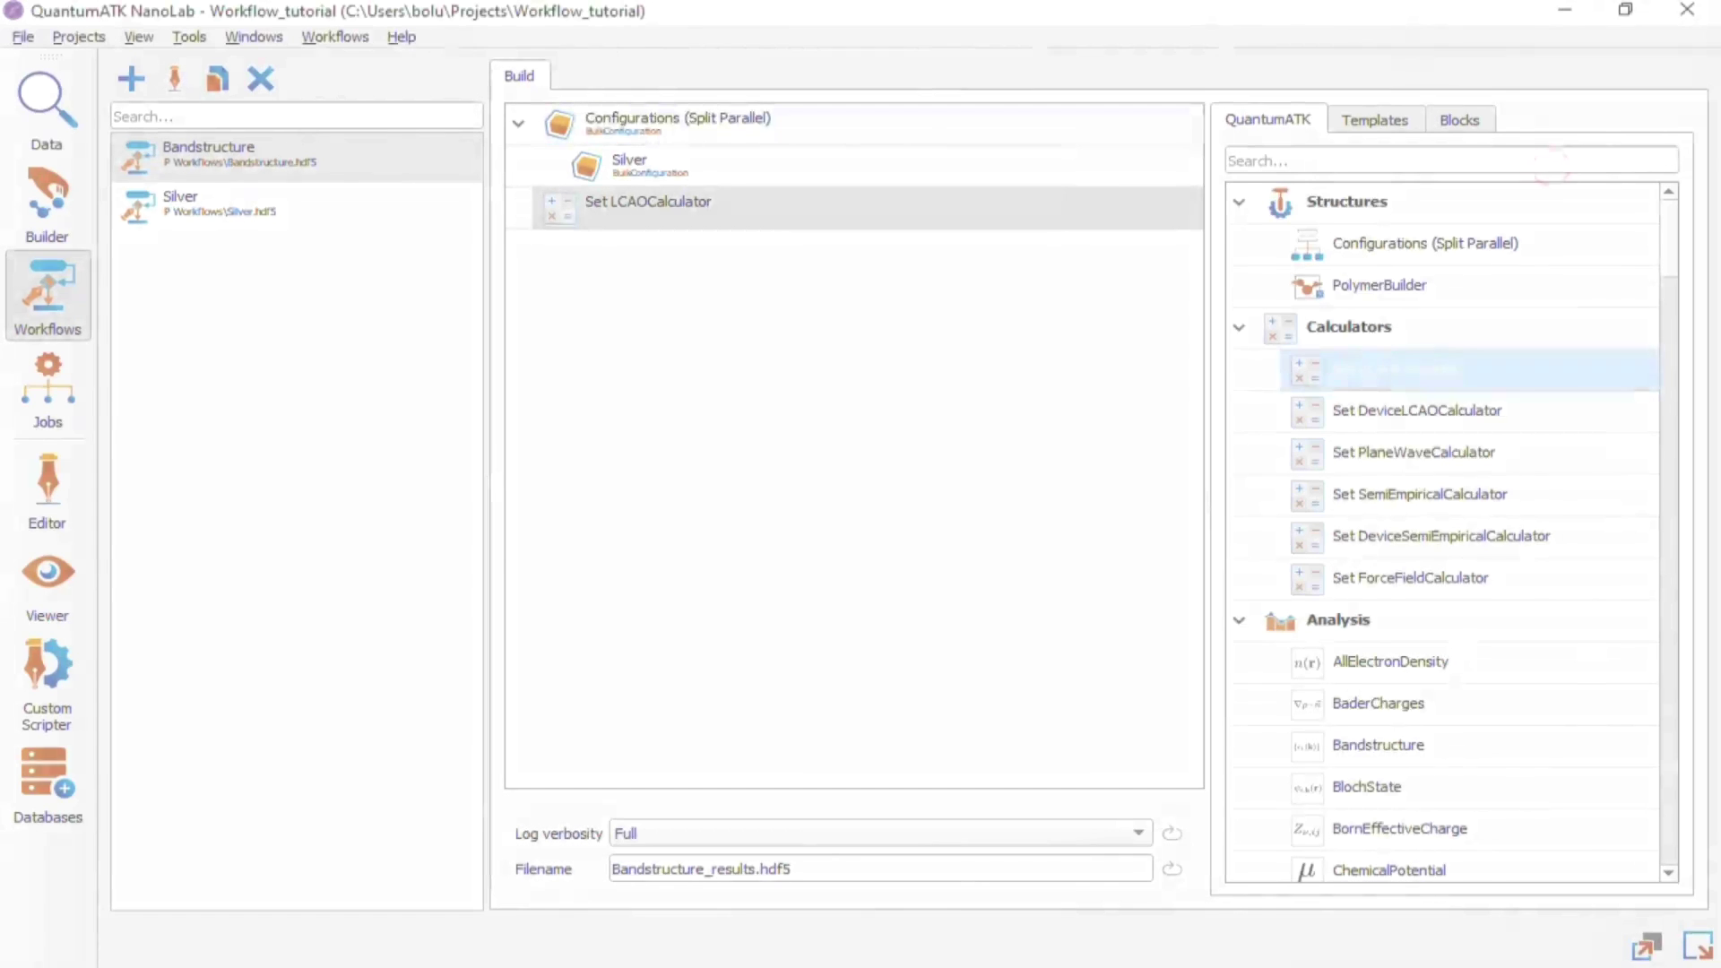
{"action": "left_click_drag", "start_coordinate": [1665, 236], "coordinate": [1691, 200]}
{"action": "left_click", "coordinate": [1618, 160]}
{"action": "type", "text": "band"}
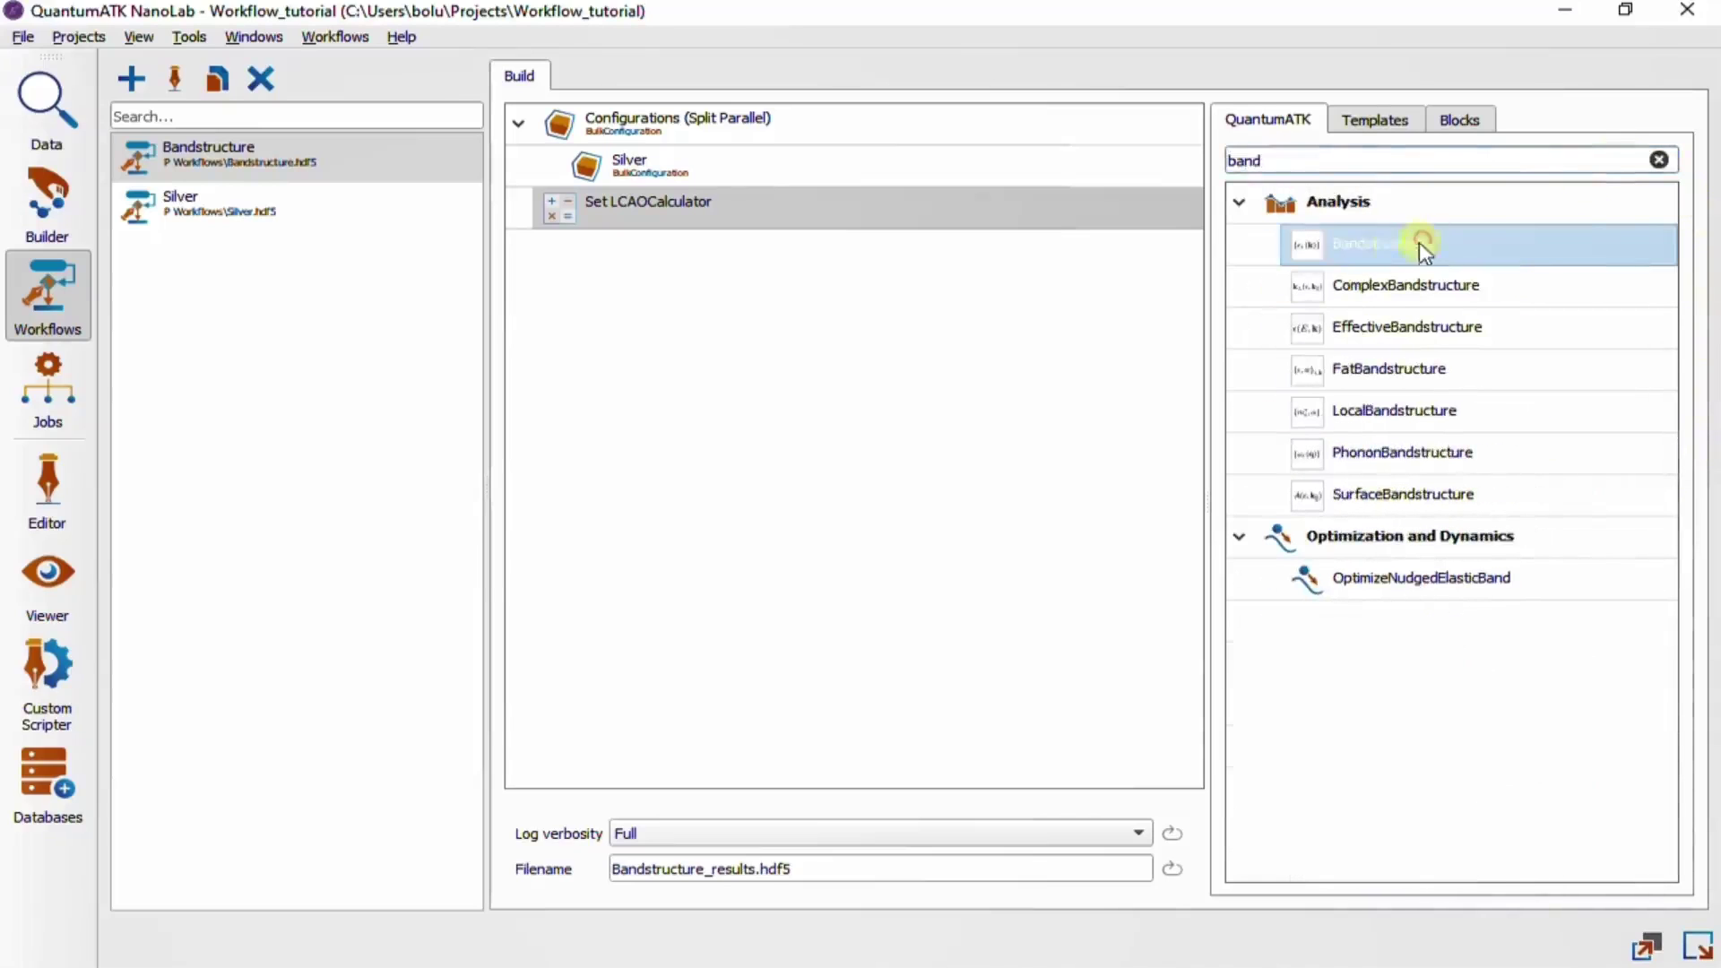
{"action": "left_click_drag", "start_coordinate": [1422, 244], "coordinate": [707, 281]}
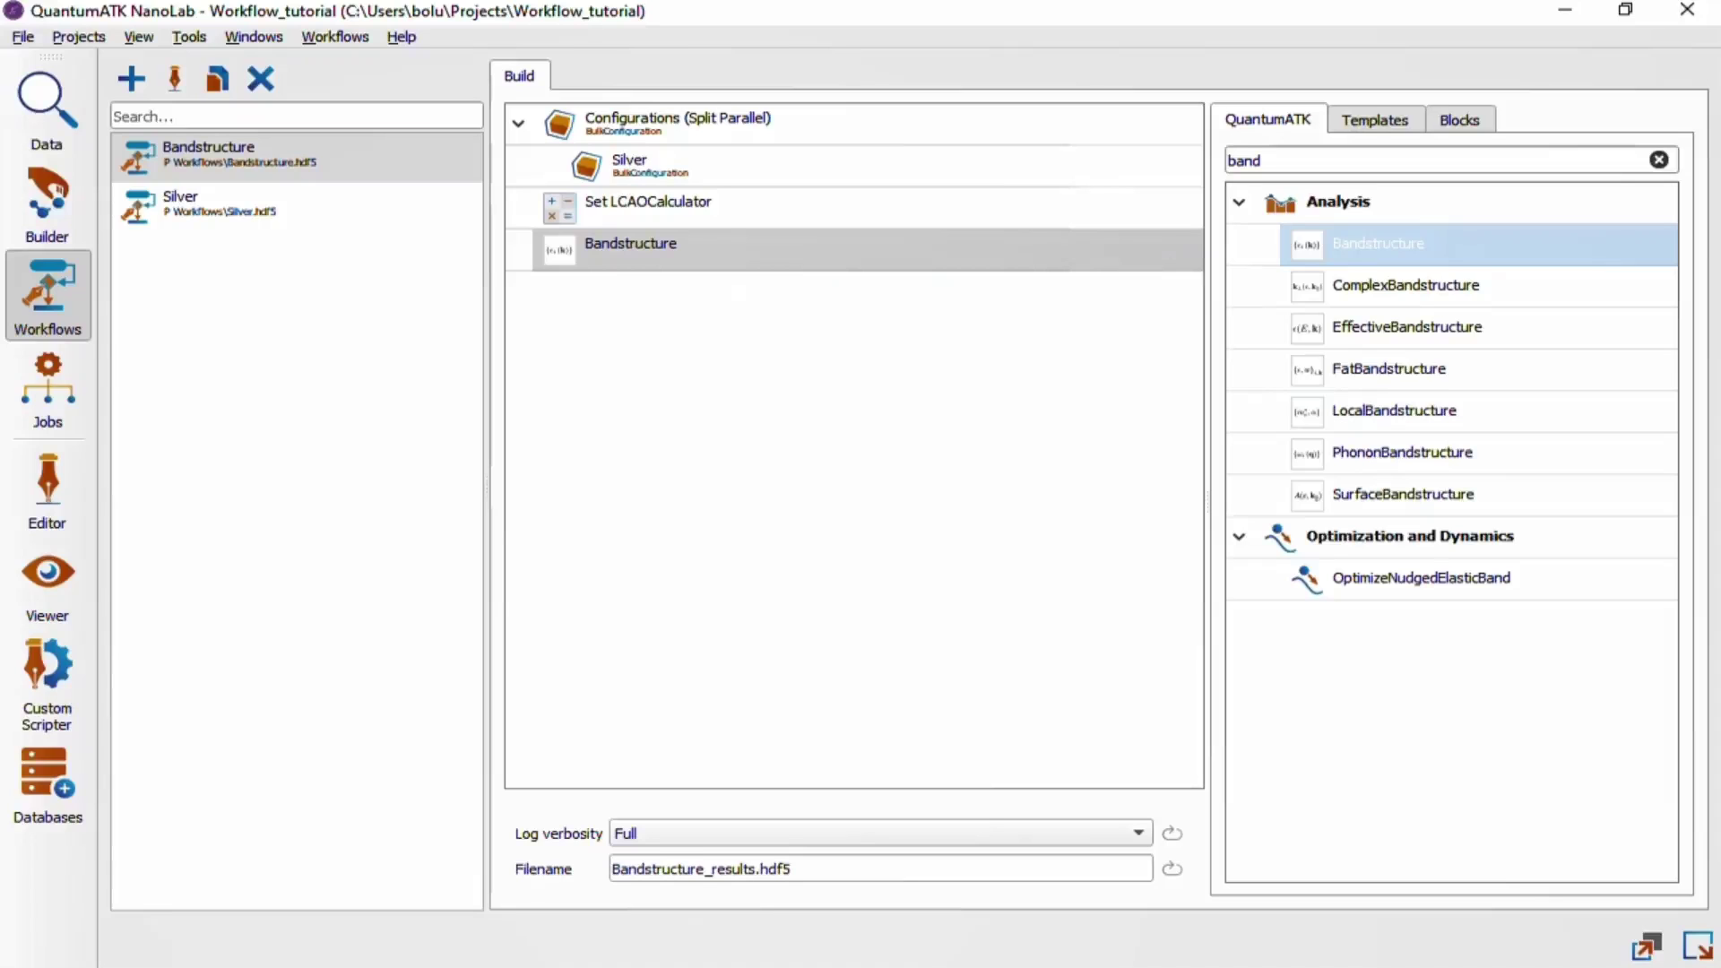
{"action": "left_click", "coordinate": [1697, 944]}
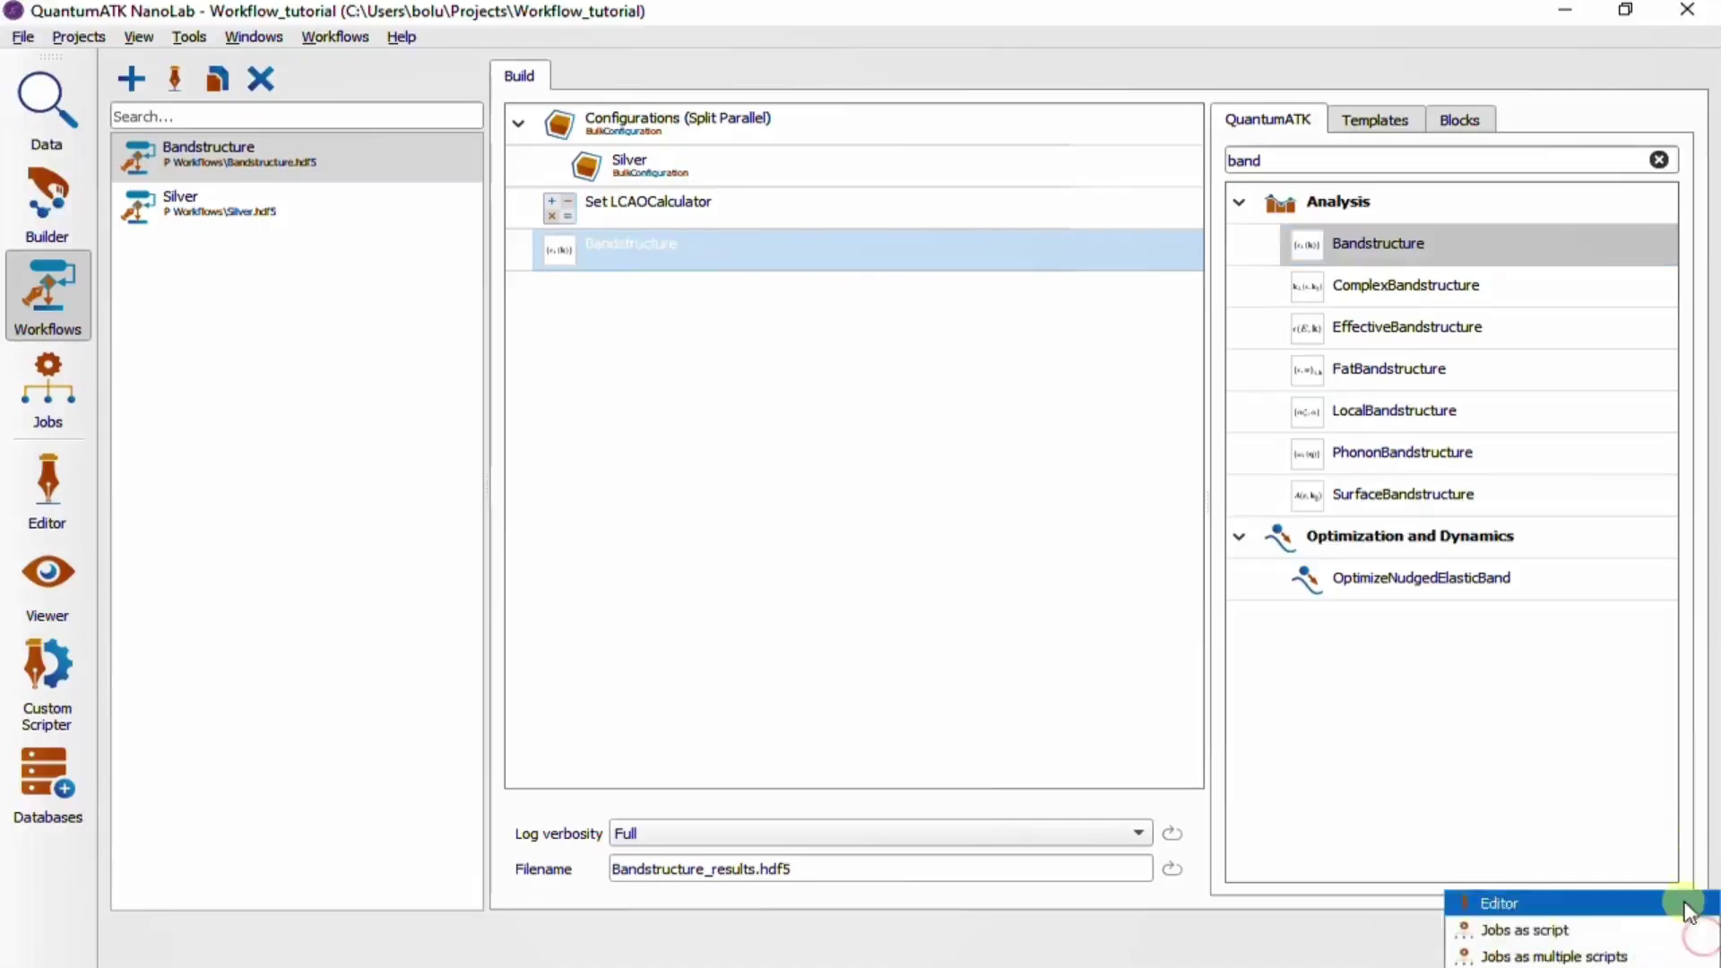
Export the workflow to a script, keeping the Bandstructure block on 'Save to results file'
{"action": "left_click", "coordinate": [1652, 938]}
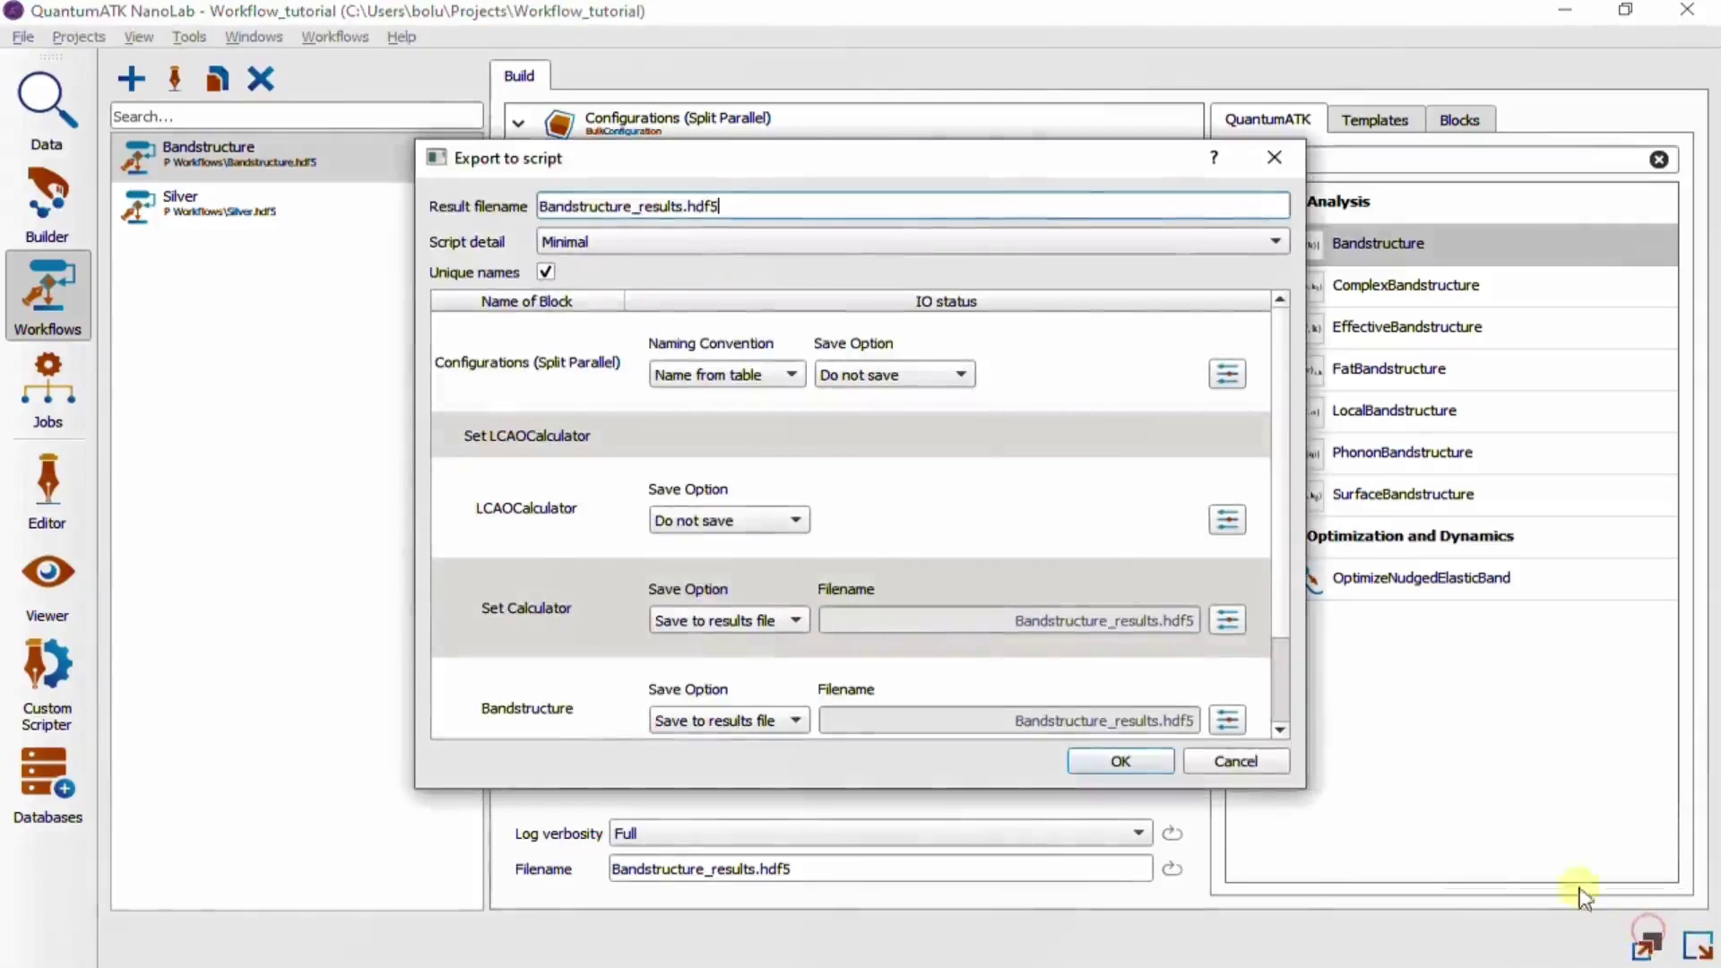
{"action": "left_click_drag", "start_coordinate": [1264, 787], "coordinate": [1249, 881]}
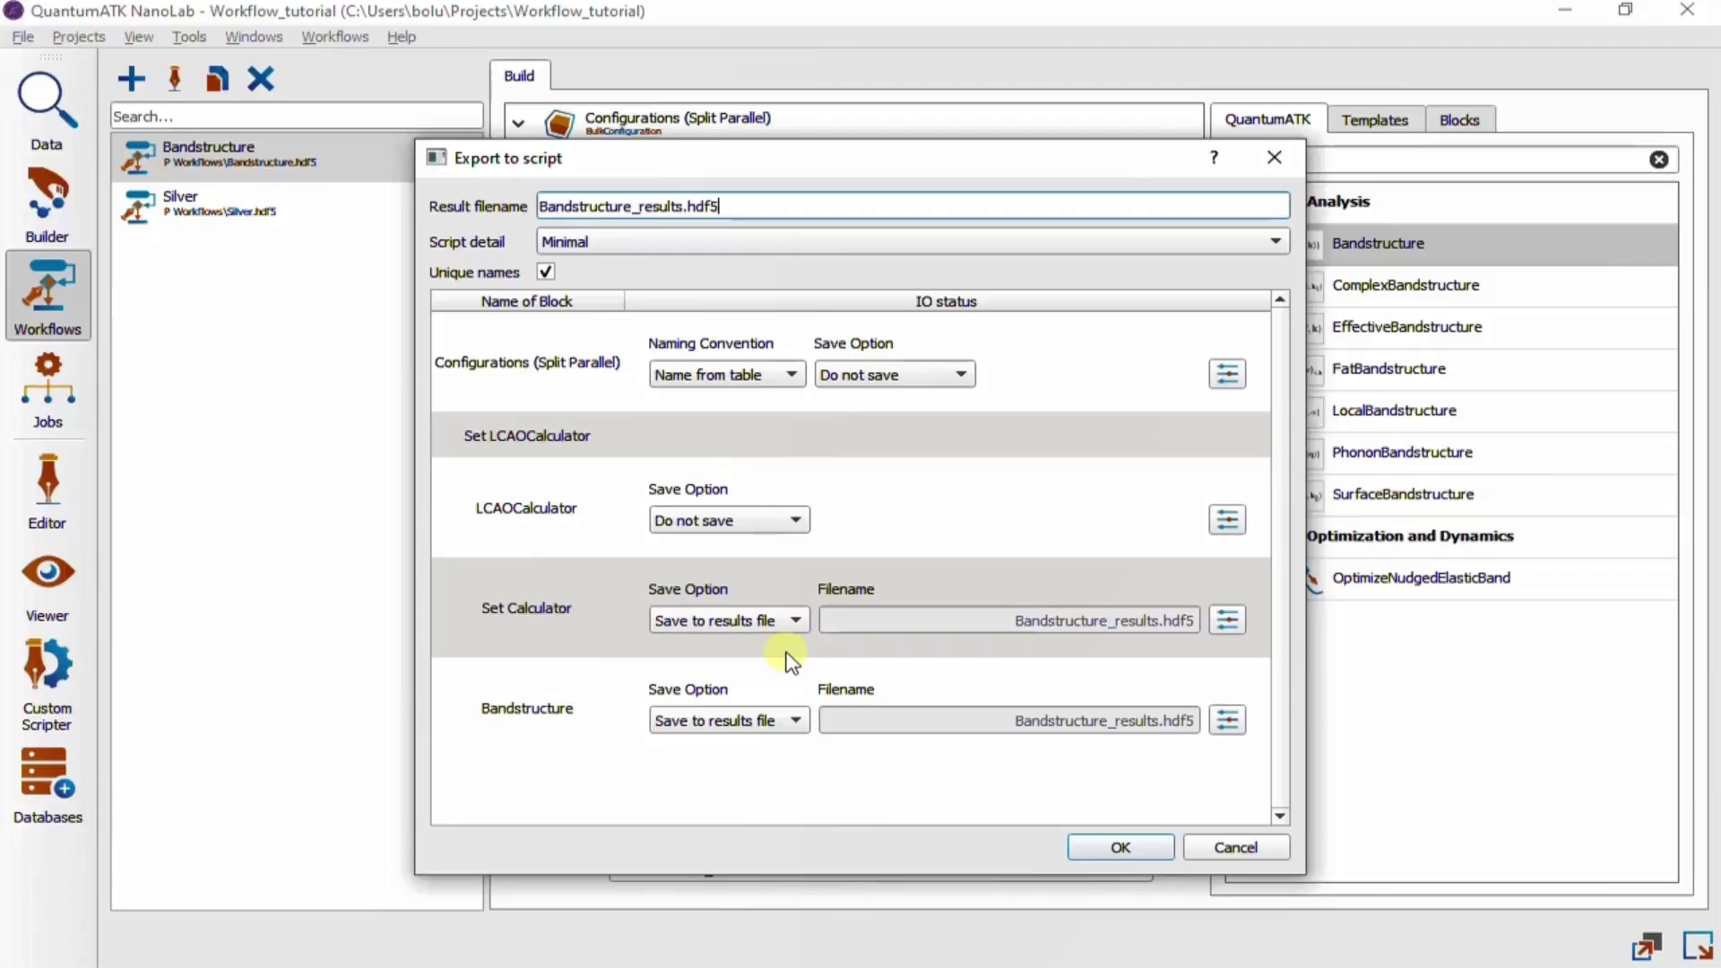
{"action": "left_click", "coordinate": [796, 721]}
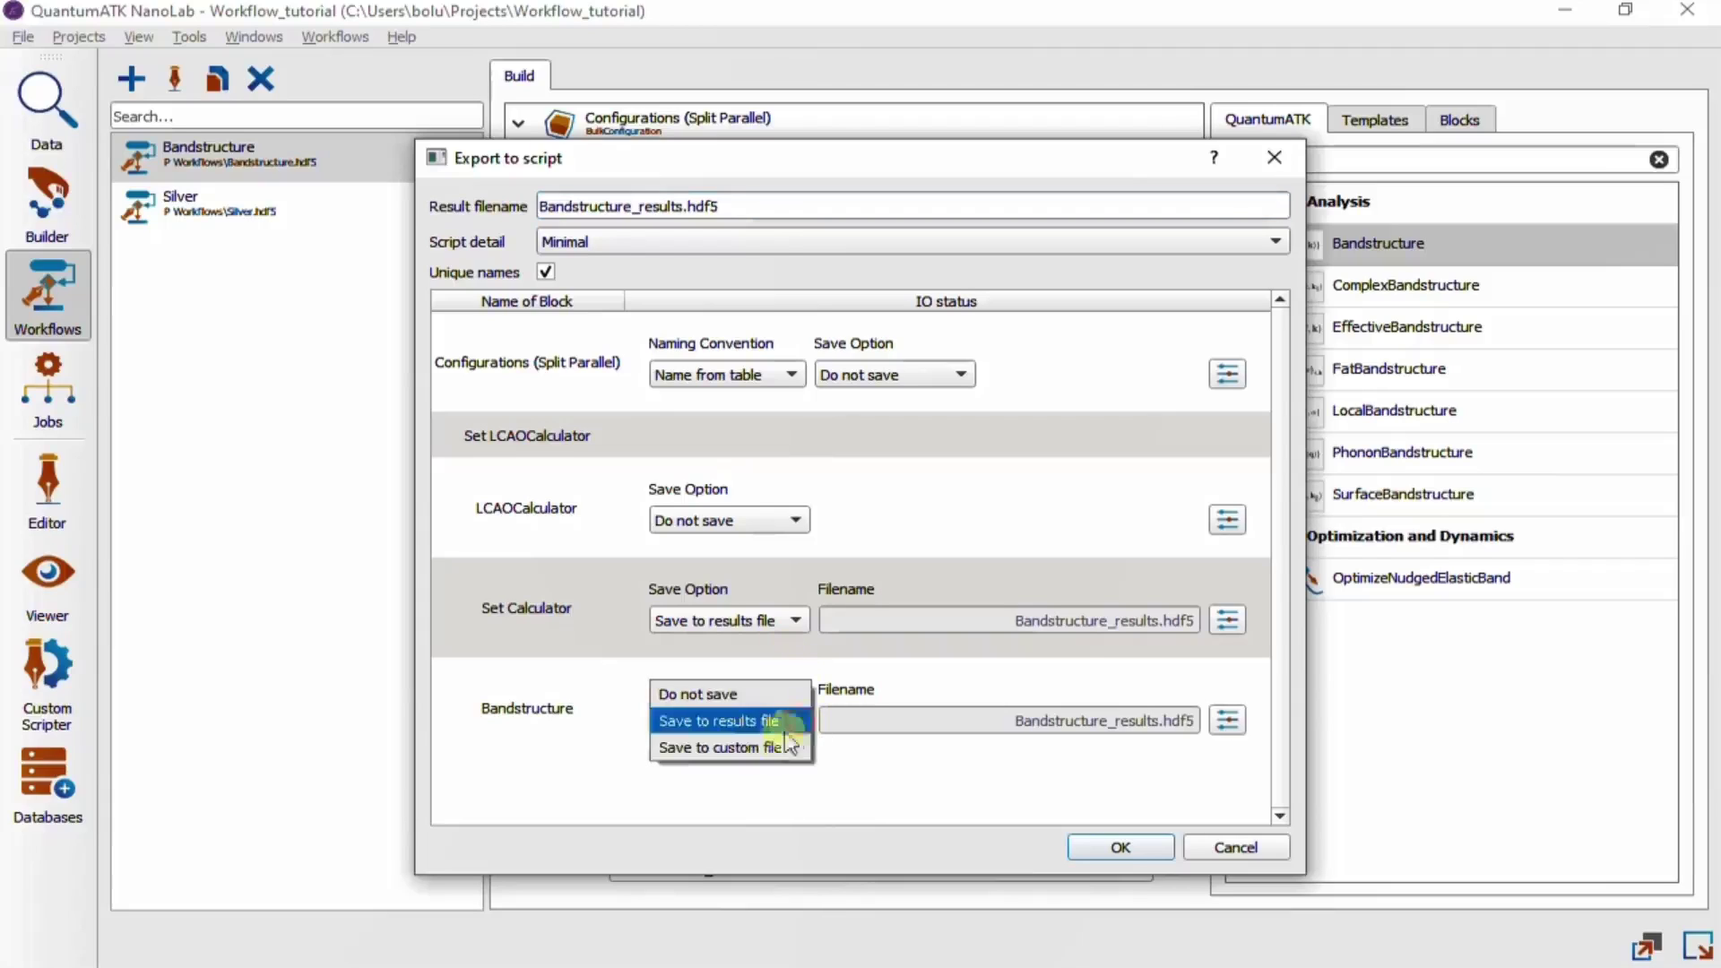
{"action": "left_click", "coordinate": [767, 748]}
{"action": "left_click_drag", "start_coordinate": [995, 718], "coordinate": [1249, 718]}
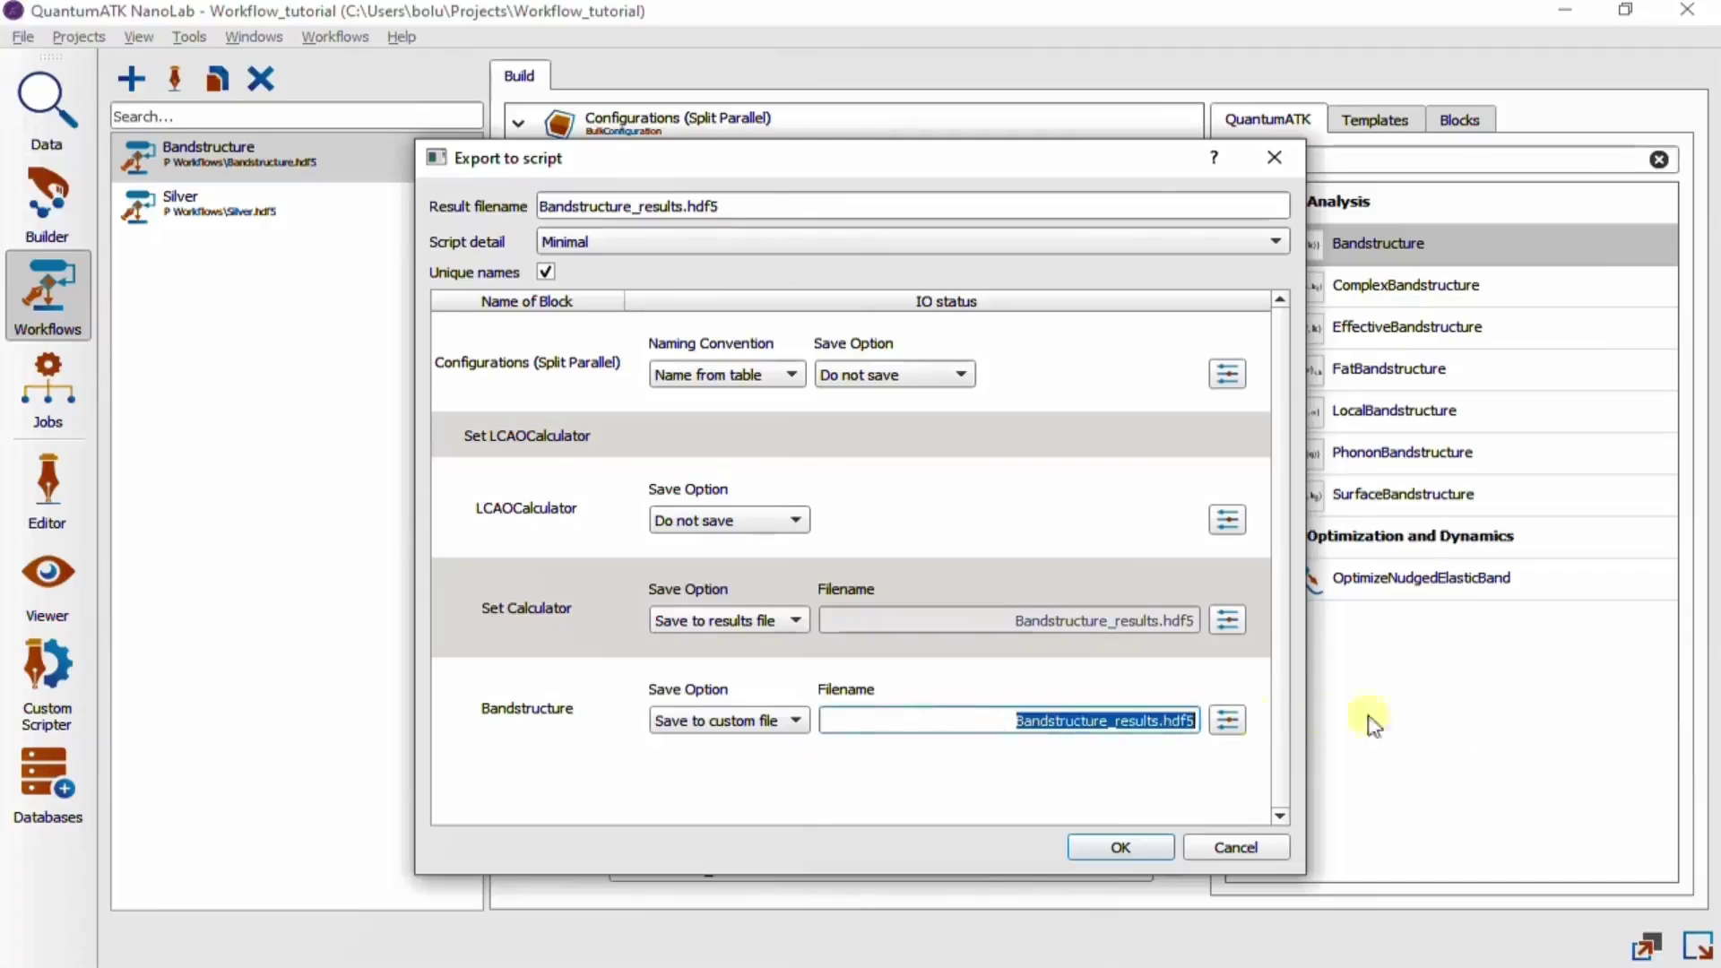
{"action": "left_click", "coordinate": [792, 723]}
{"action": "left_click", "coordinate": [757, 699]}
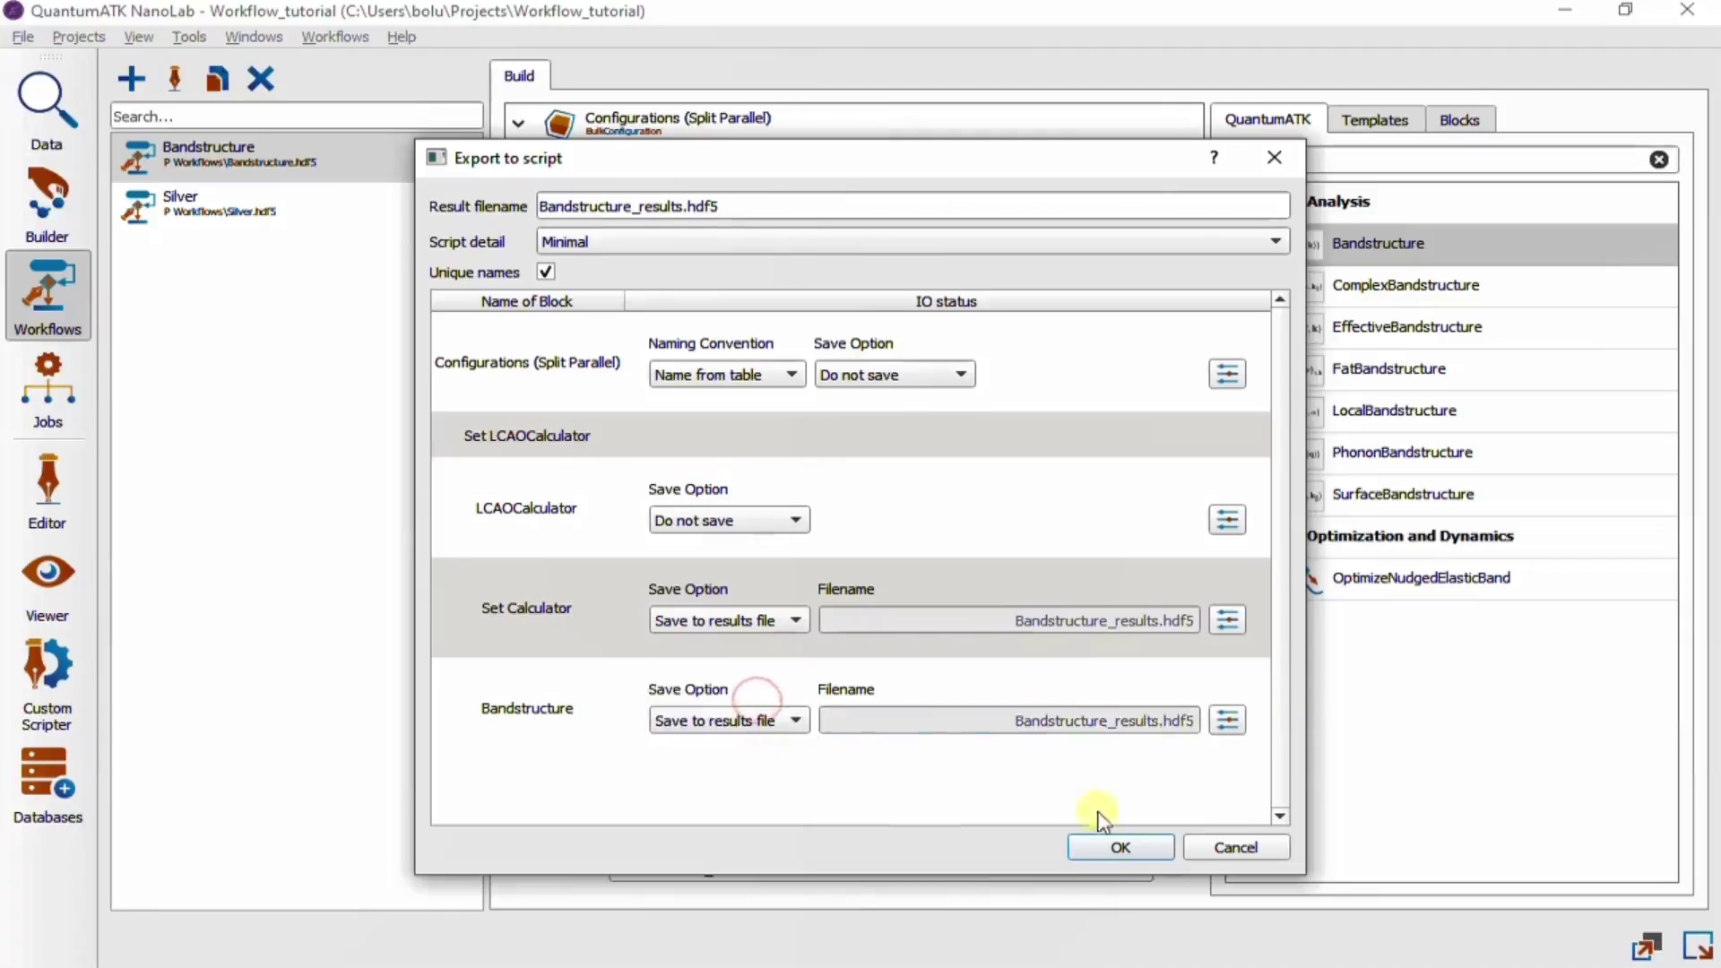
{"action": "left_click", "coordinate": [1116, 848]}
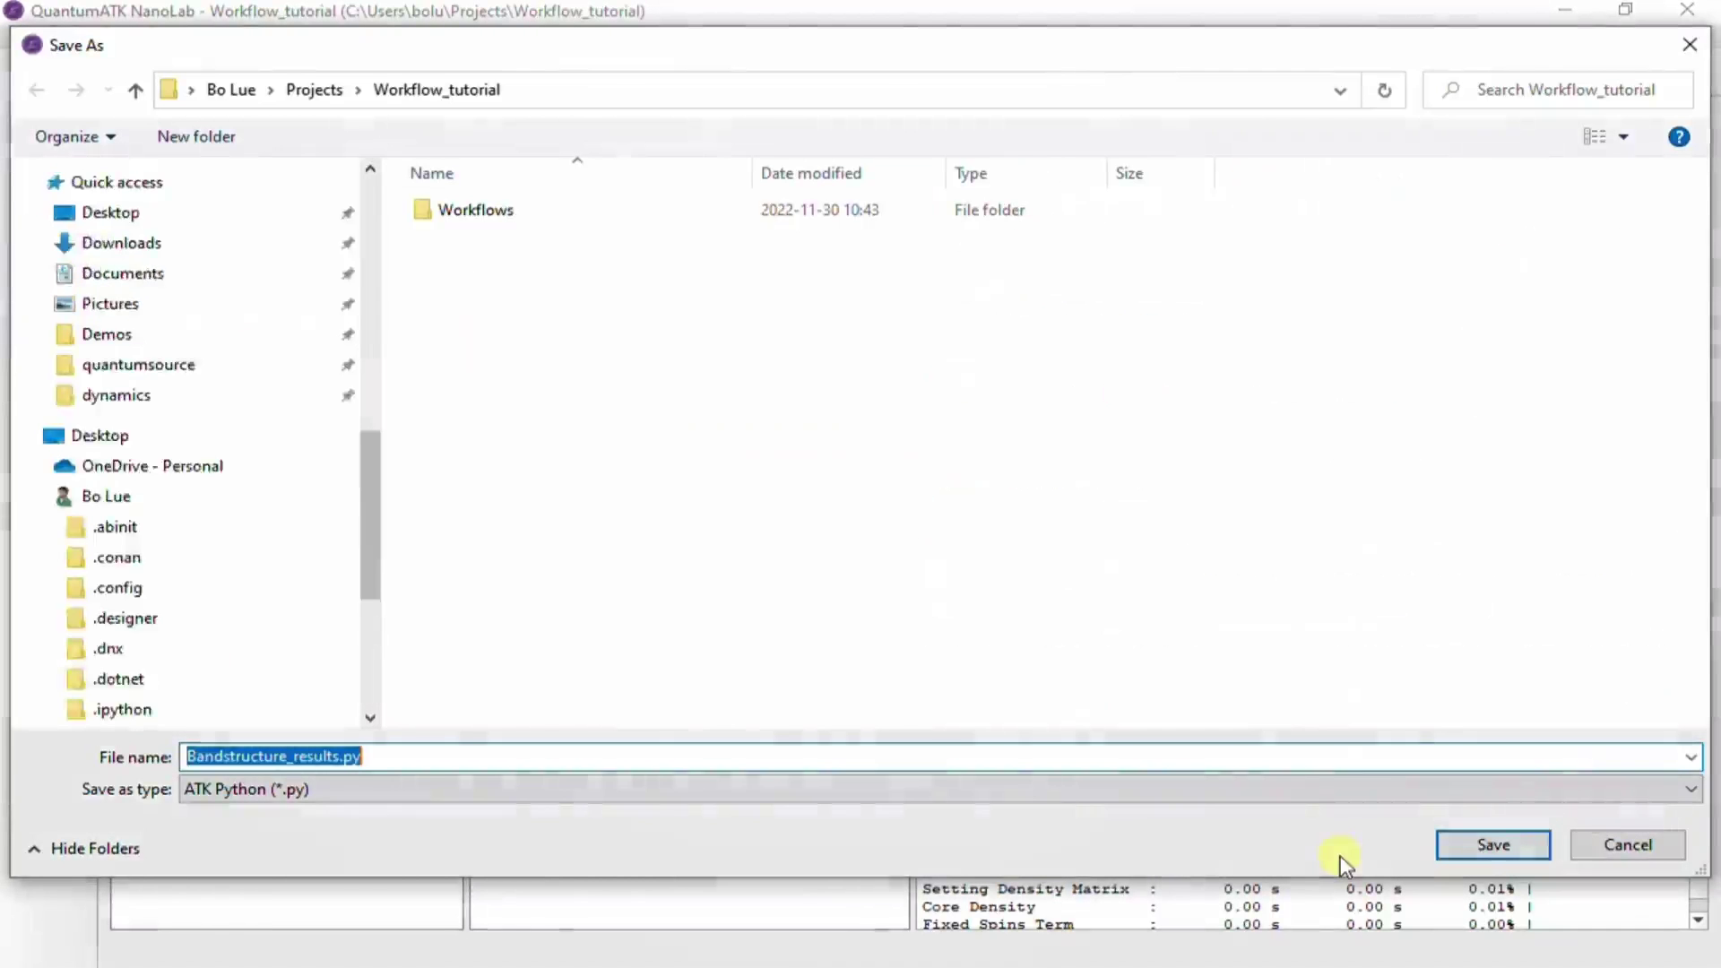
Save Bandstructure_results.py and run it as a local job
{"action": "left_click", "coordinate": [1488, 846]}
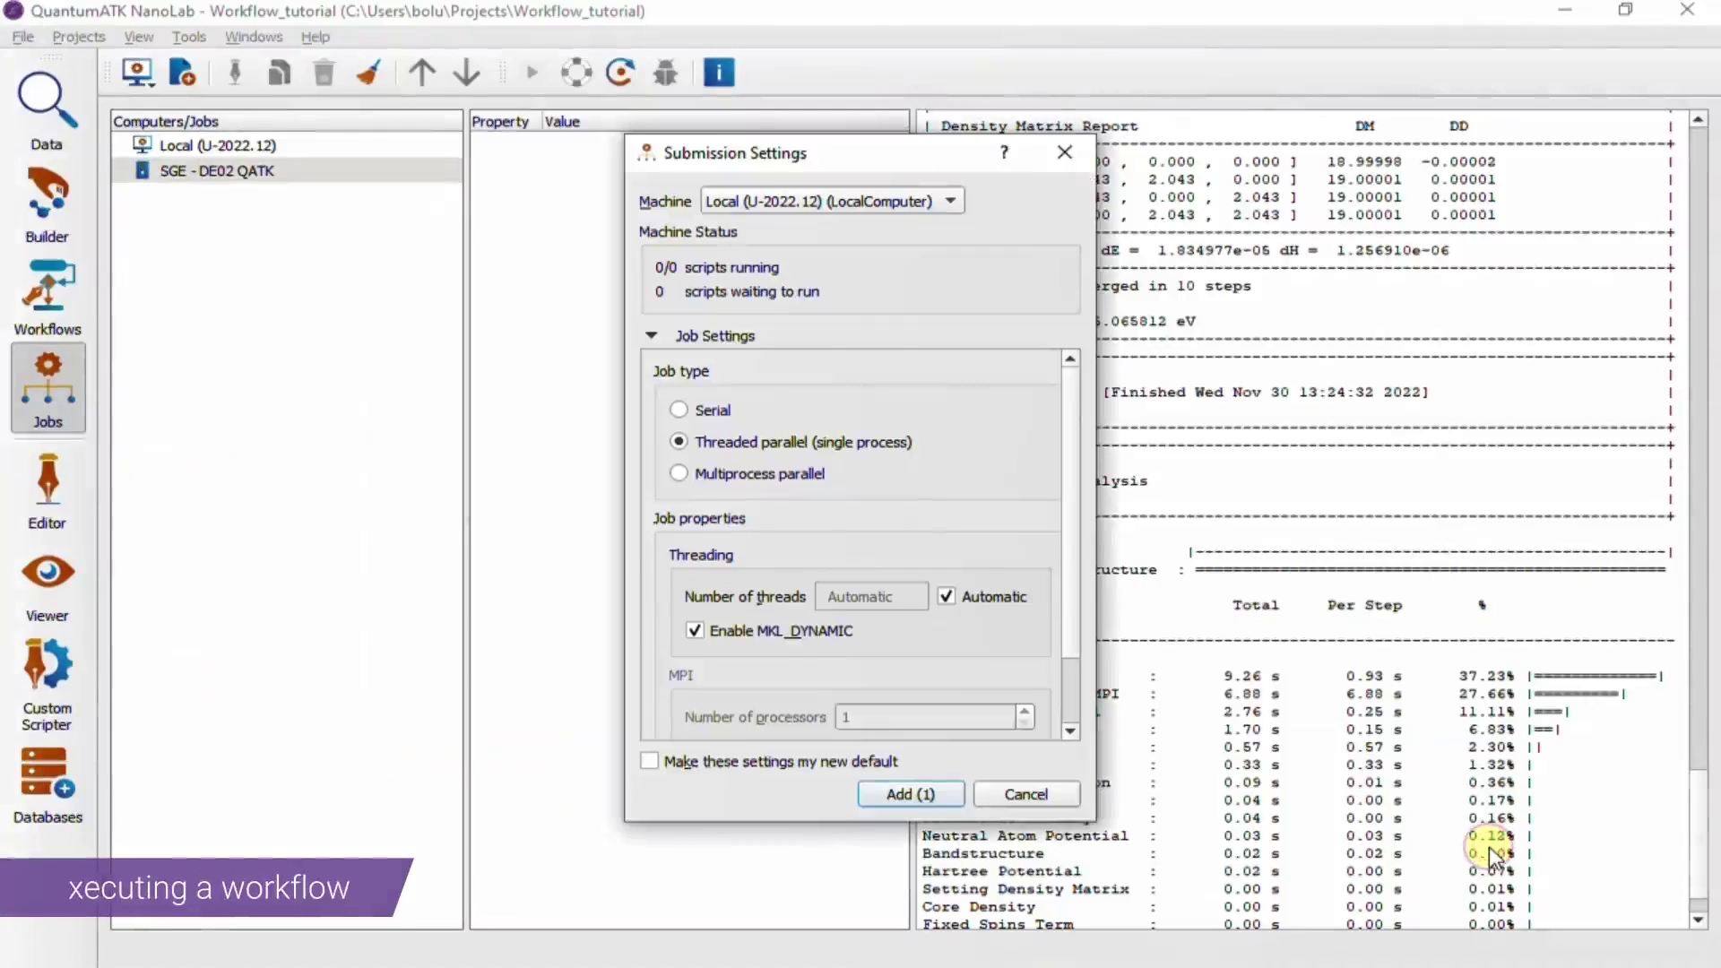
{"action": "left_click", "coordinate": [911, 795]}
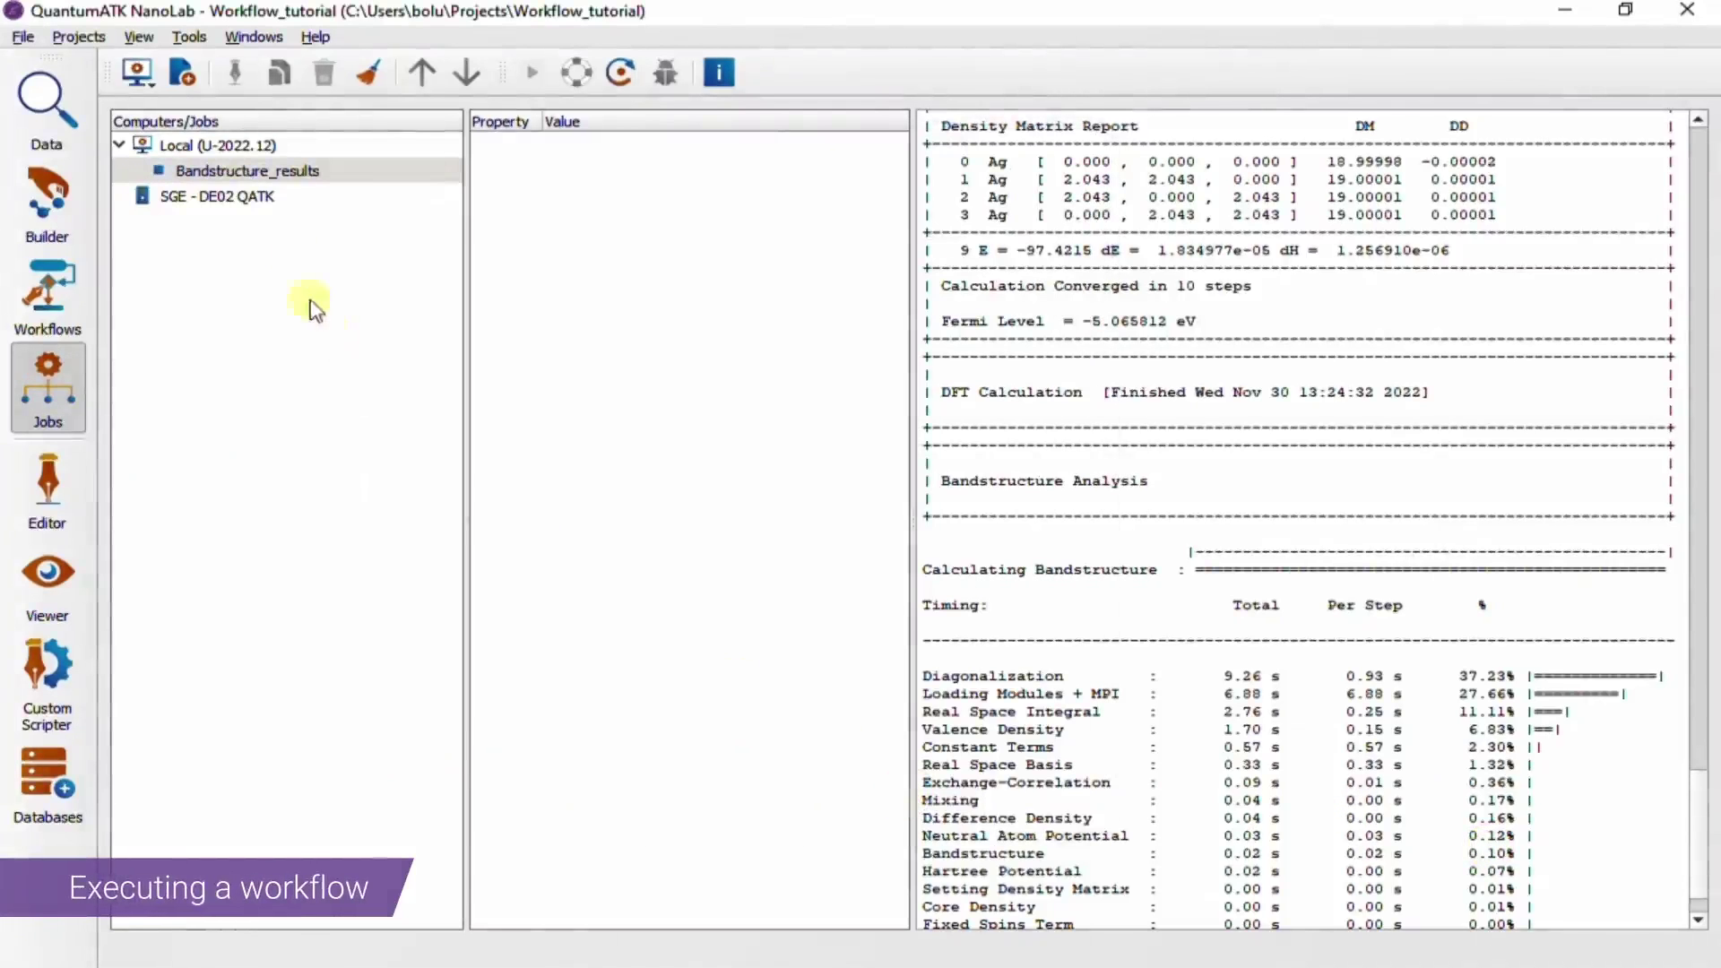
{"action": "left_click", "coordinate": [310, 173]}
{"action": "left_click", "coordinate": [532, 73]}
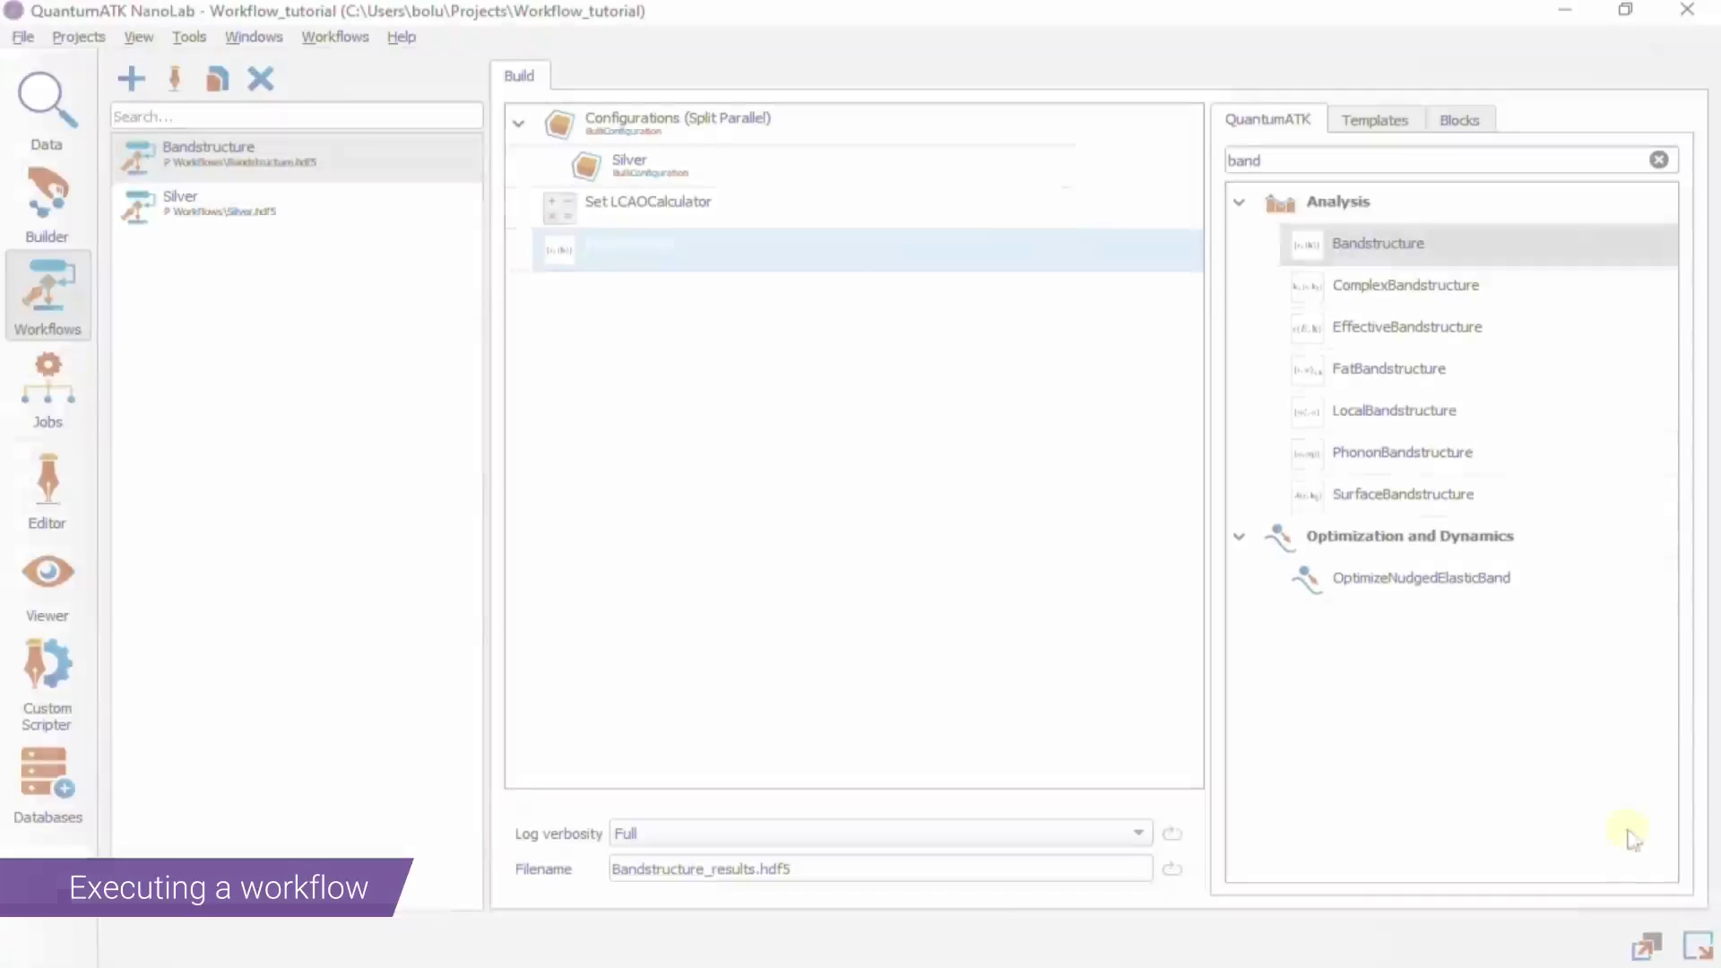
{"action": "left_click", "coordinate": [1694, 946]}
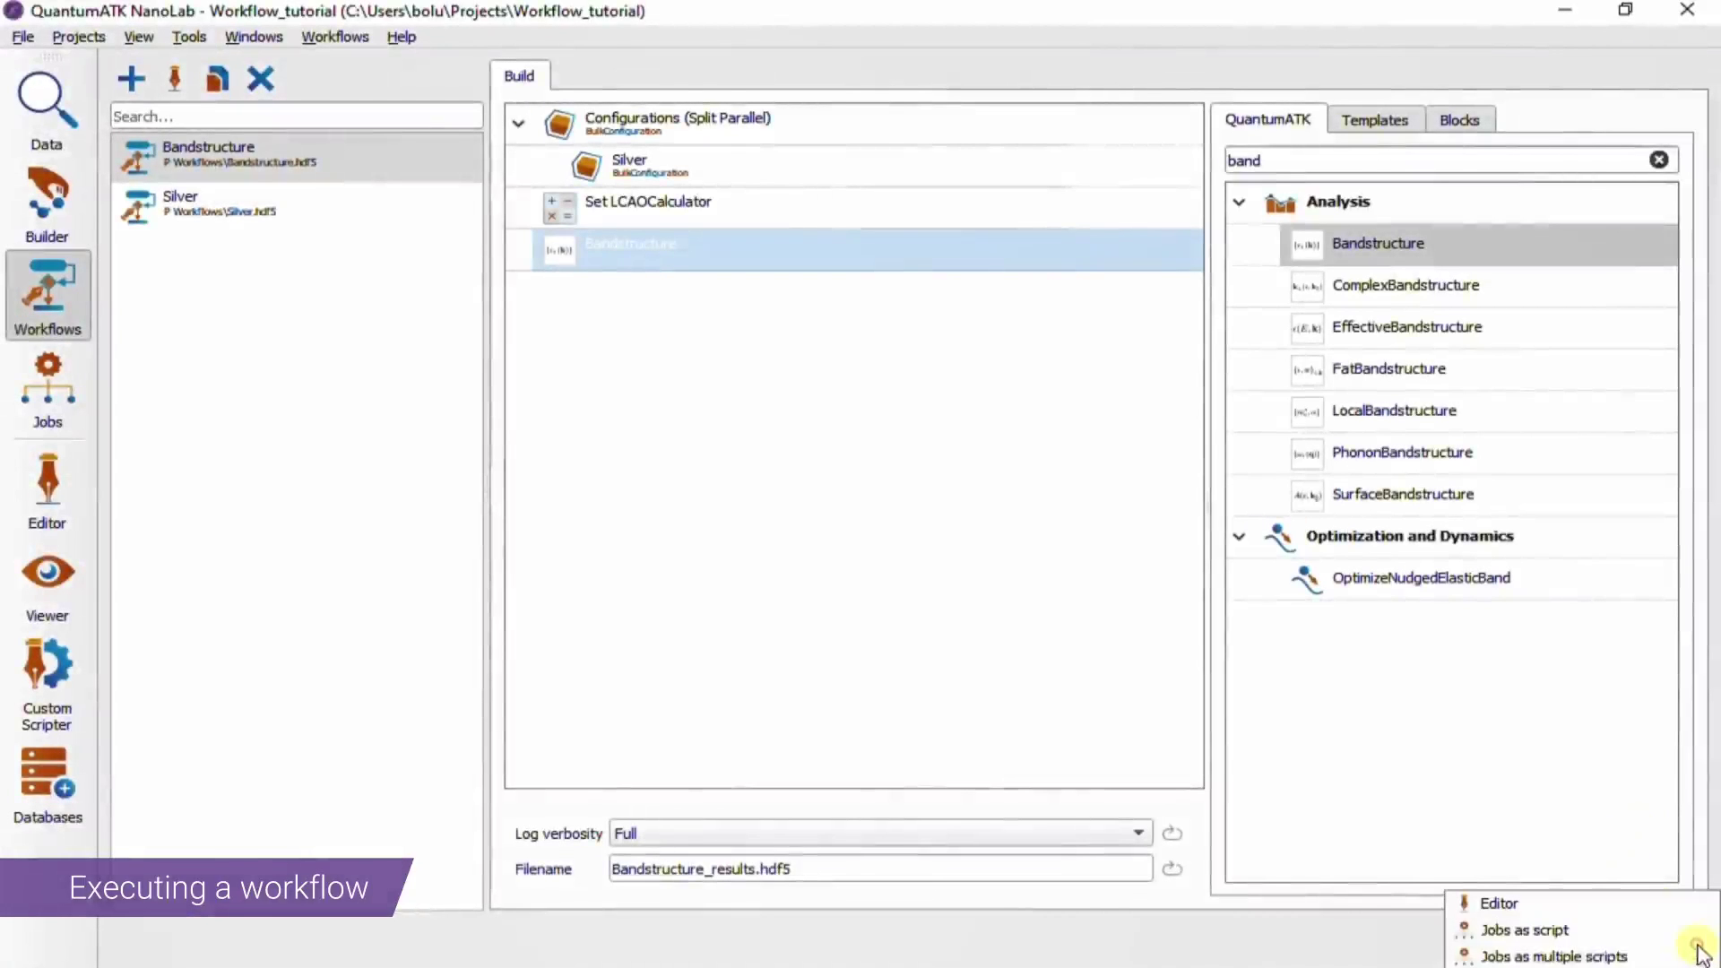
Export the workflow to the editor and scroll through its generated Python script
{"action": "left_click", "coordinate": [1575, 907]}
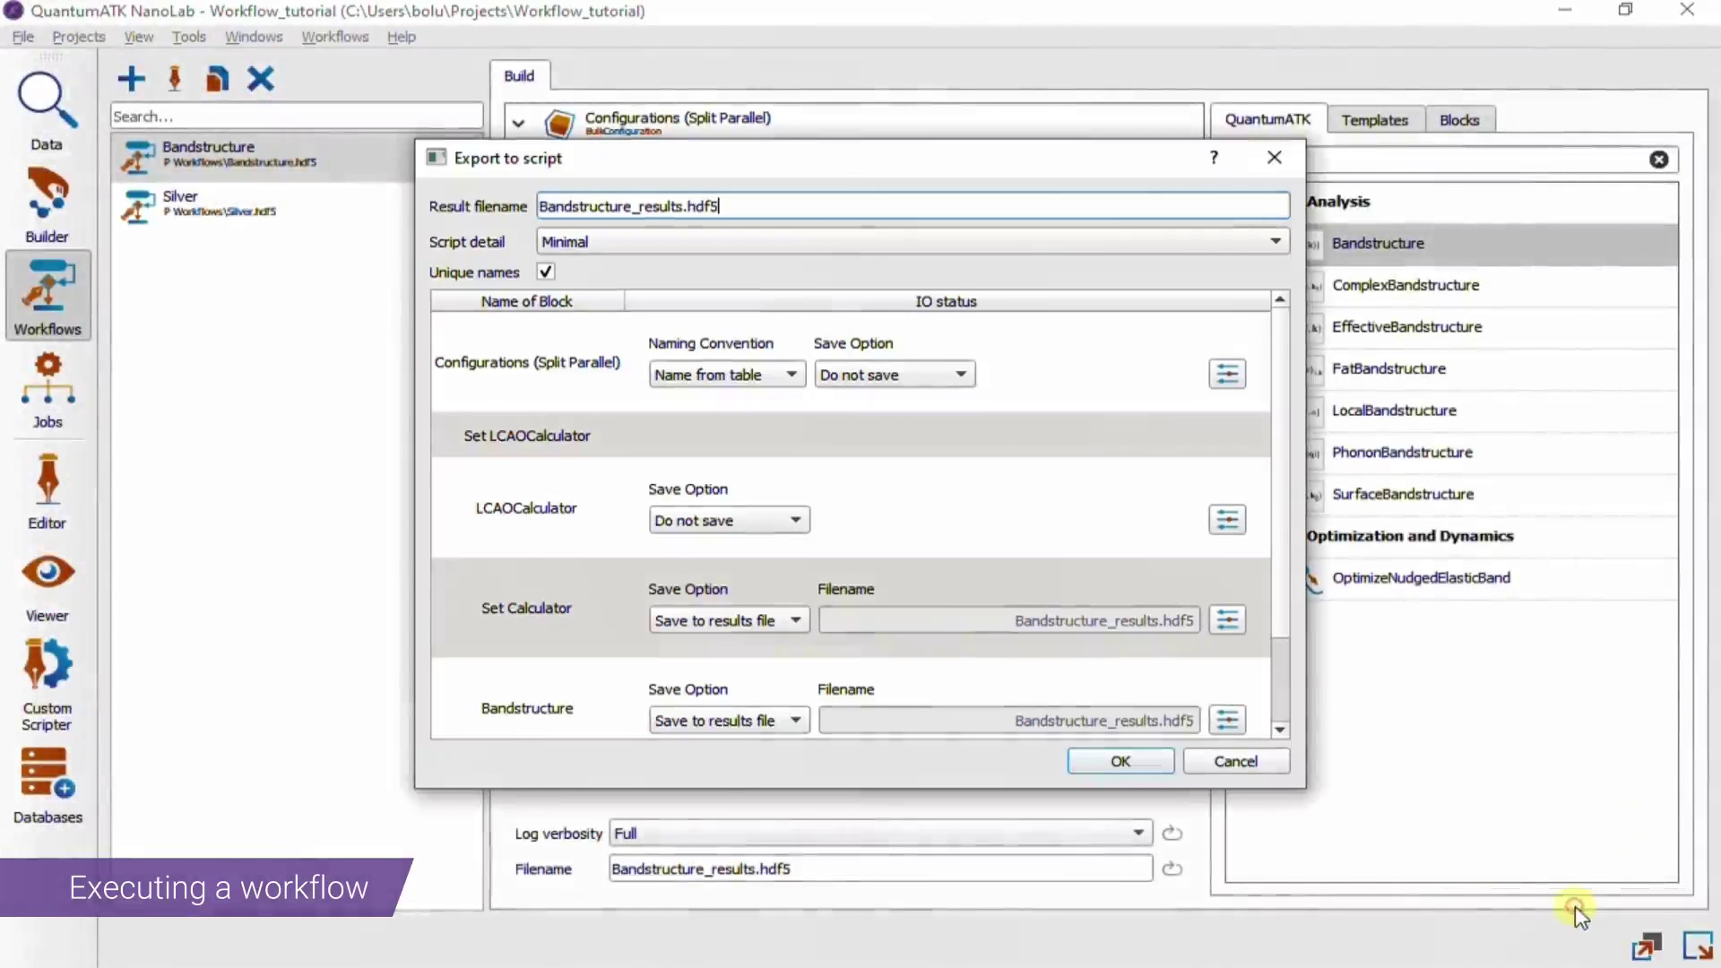
{"action": "left_click", "coordinate": [1120, 762]}
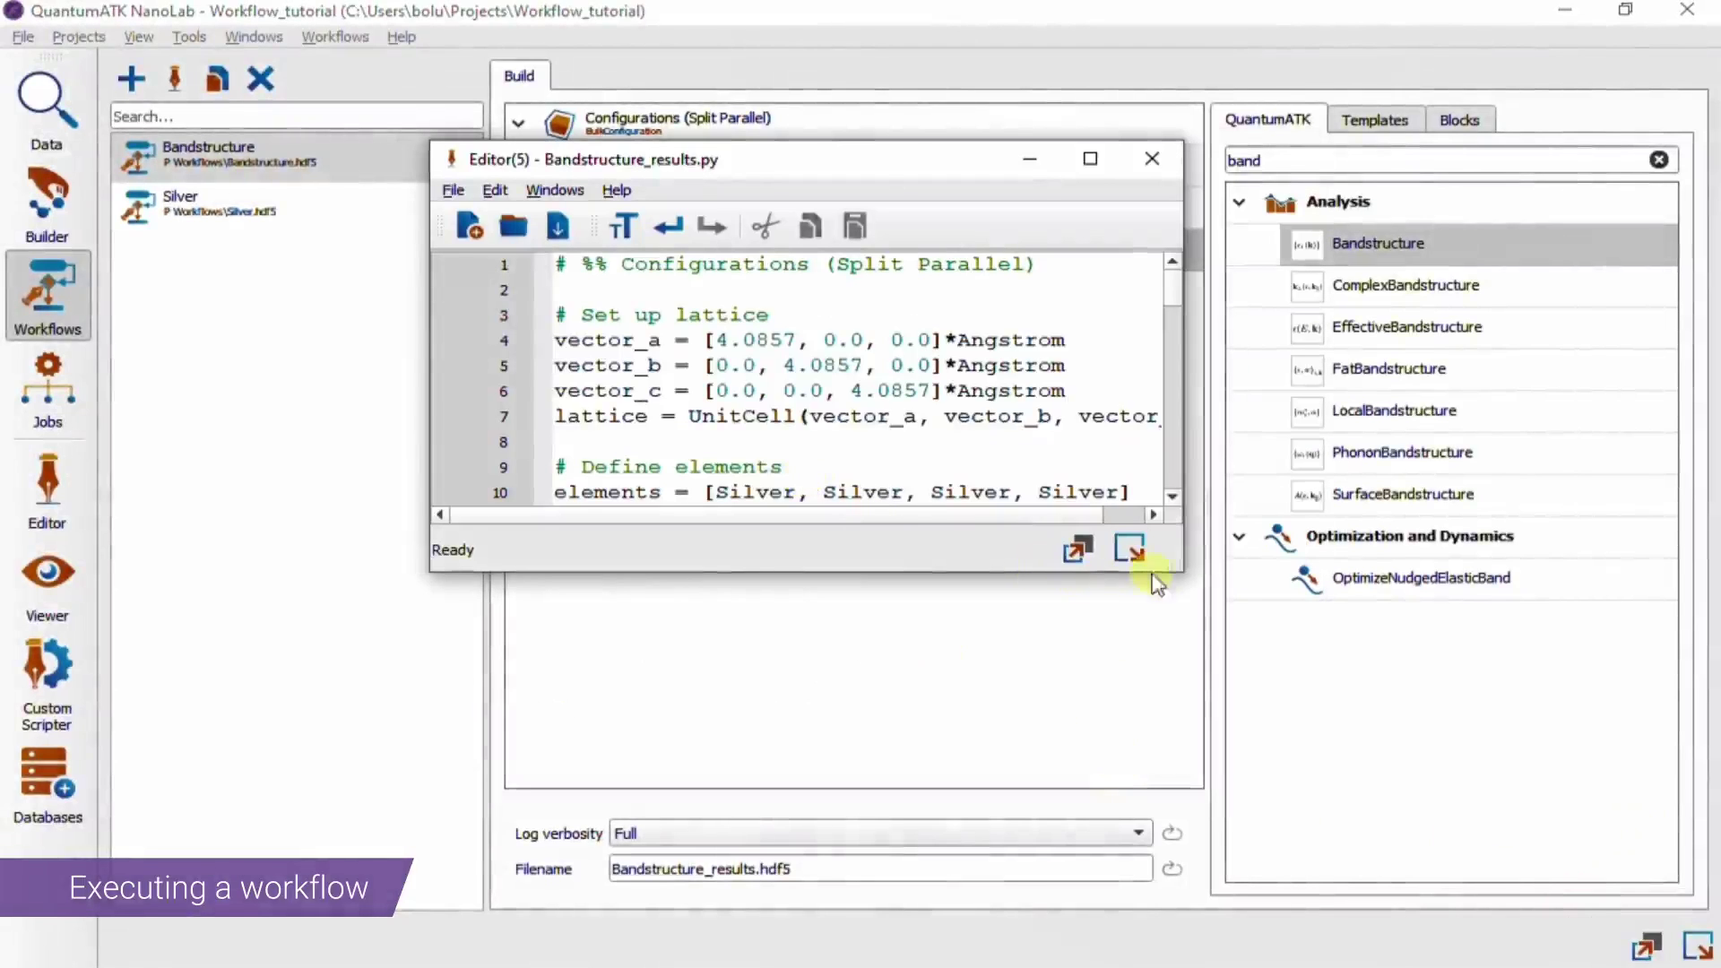
{"action": "left_click_drag", "start_coordinate": [1167, 576], "coordinate": [1308, 907]}
{"action": "left_click_drag", "start_coordinate": [1184, 888], "coordinate": [1483, 862]}
{"action": "scroll", "coordinate": [1350, 703], "scroll_direction": "down", "scroll_amount": 8}
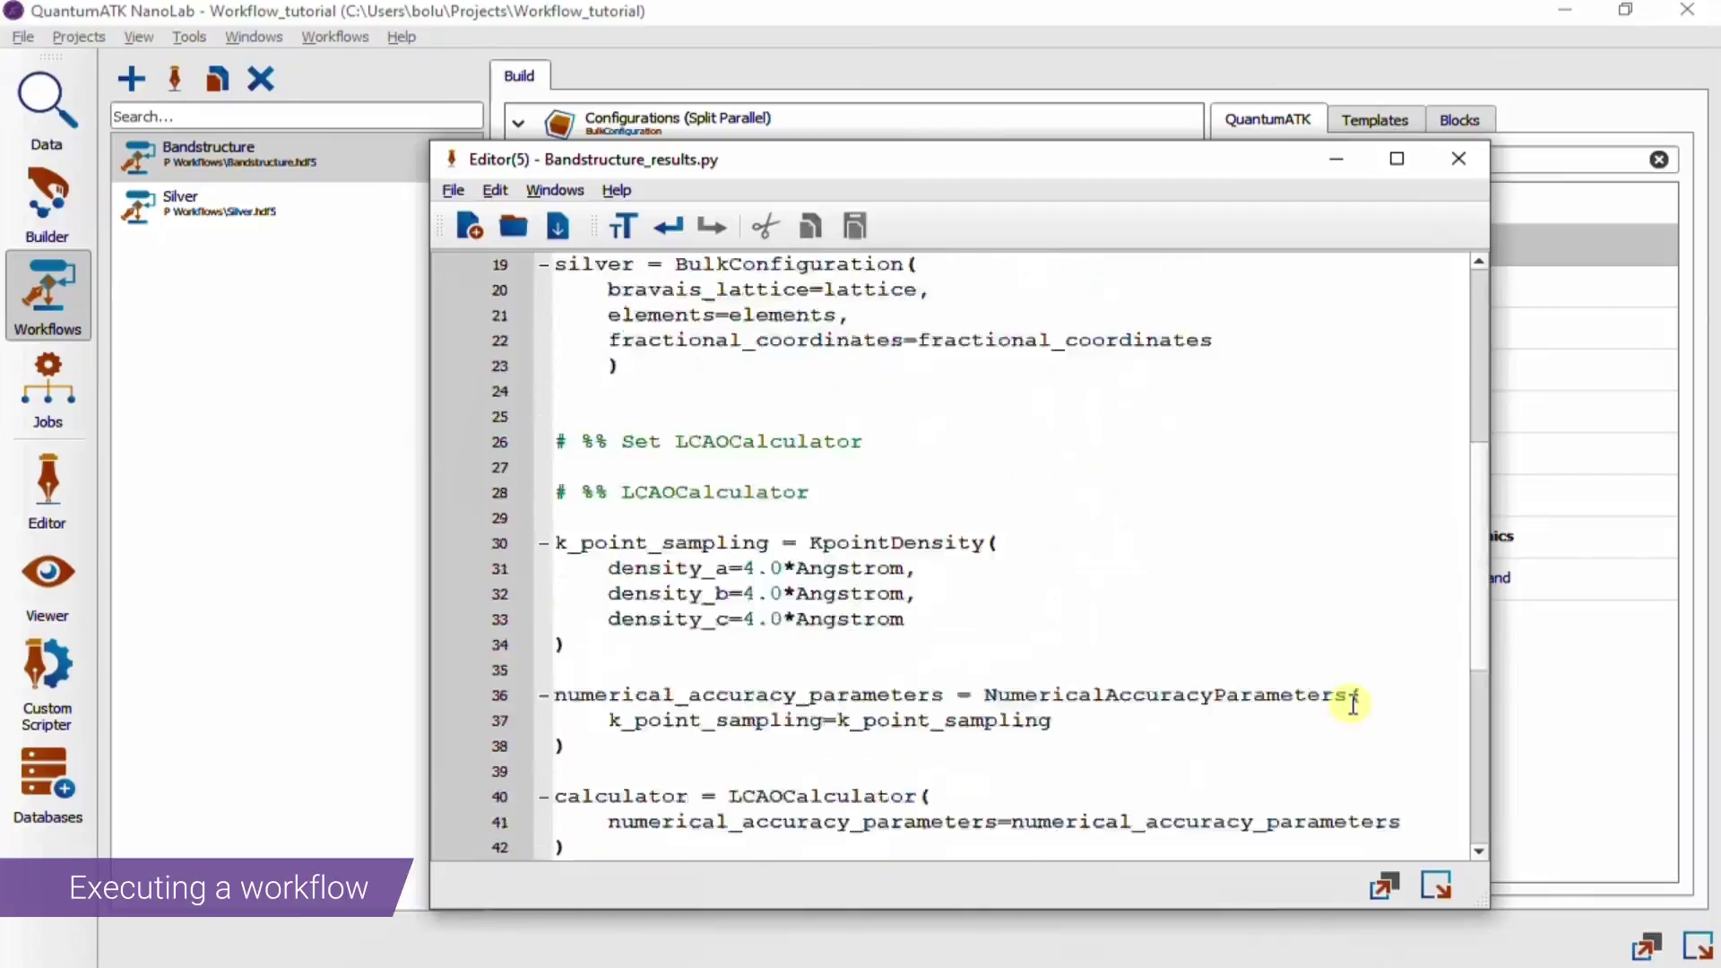
{"action": "scroll", "coordinate": [1353, 704], "scroll_direction": "down", "scroll_amount": 4}
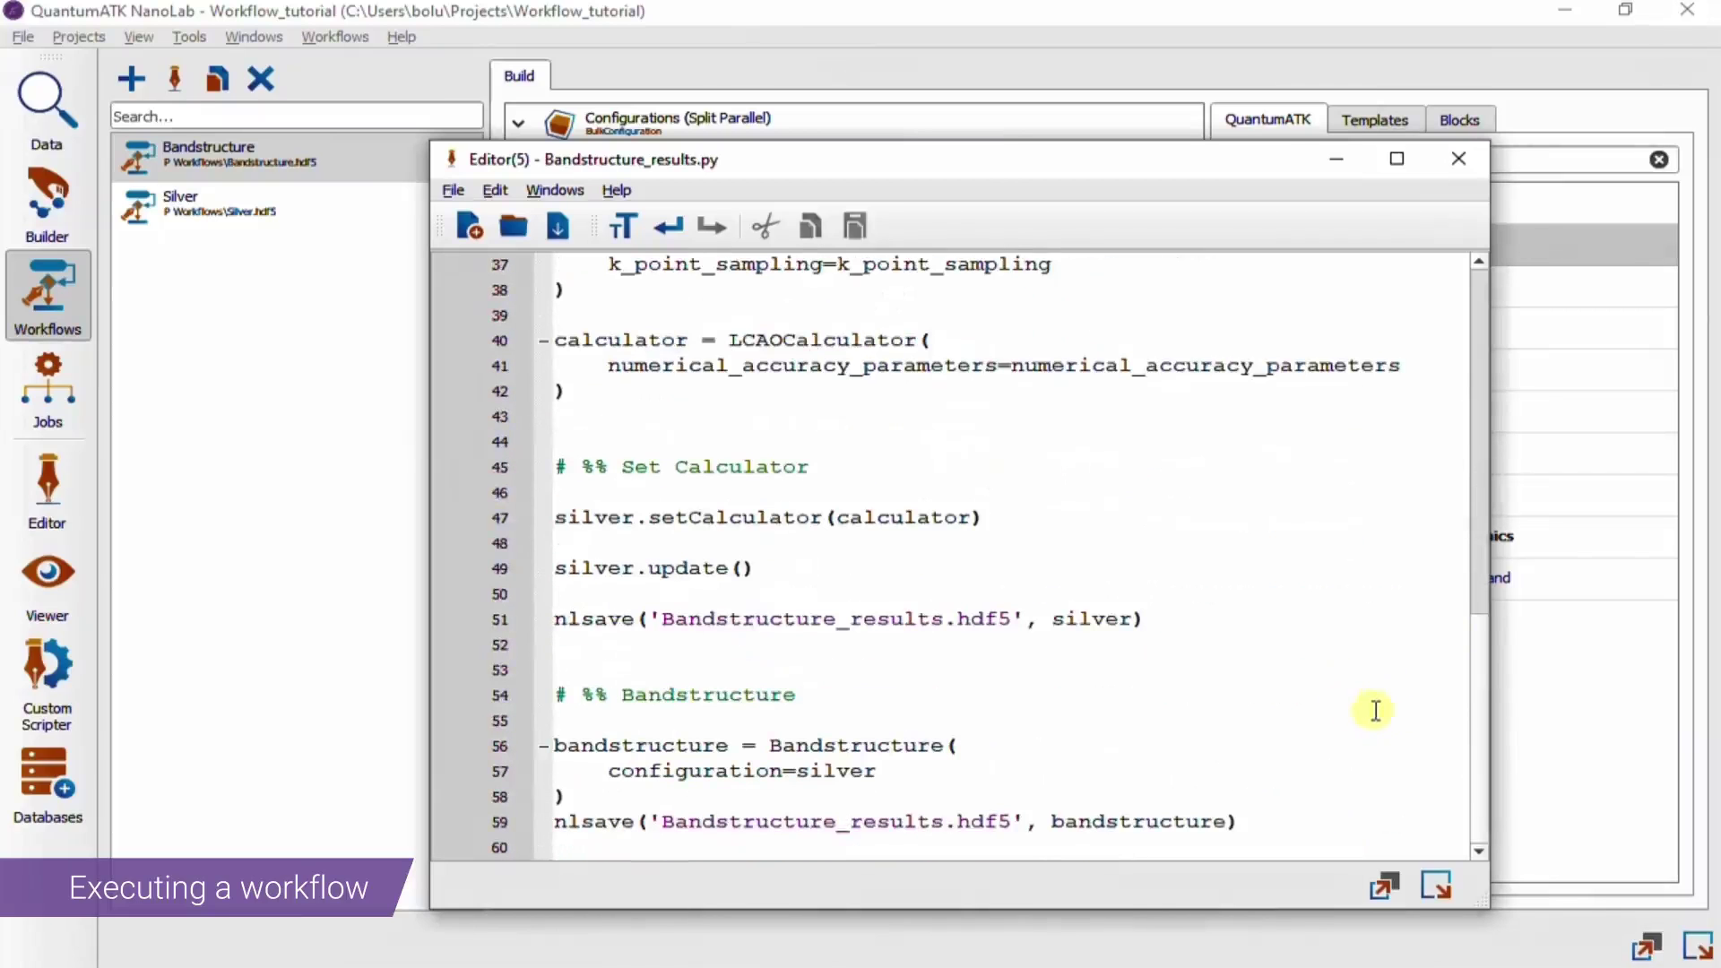
{"action": "left_click", "coordinate": [1459, 158]}
{"action": "left_click", "coordinate": [1696, 946]}
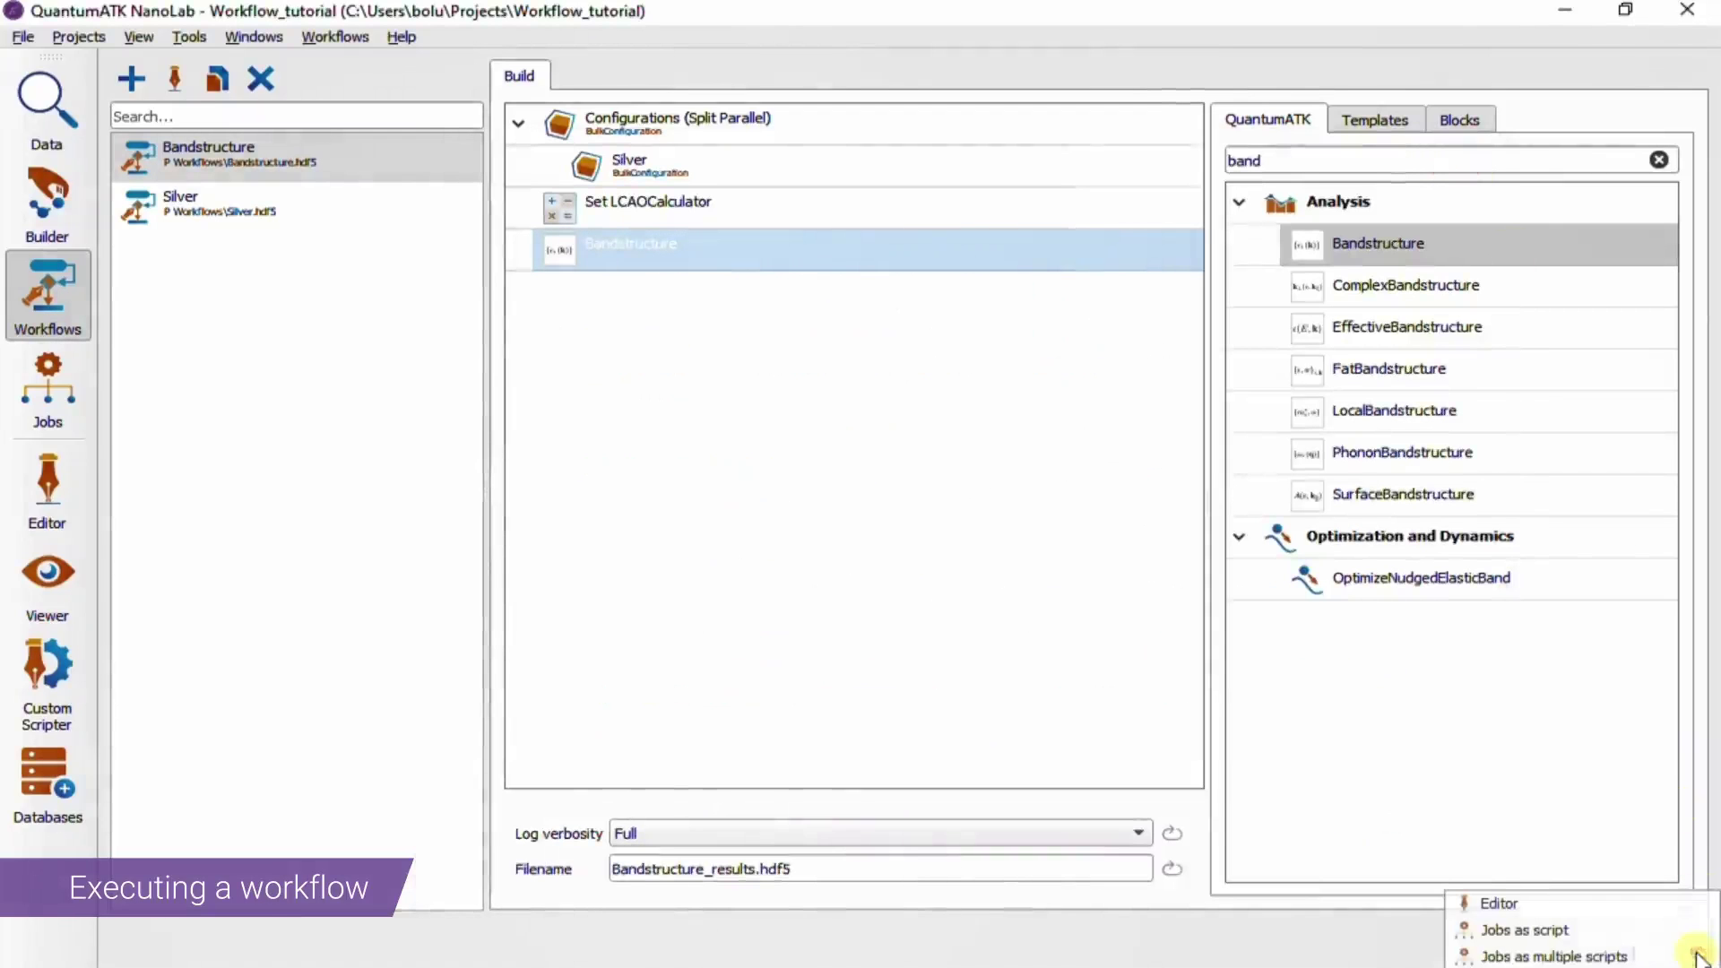
{"action": "left_click", "coordinate": [1601, 957]}
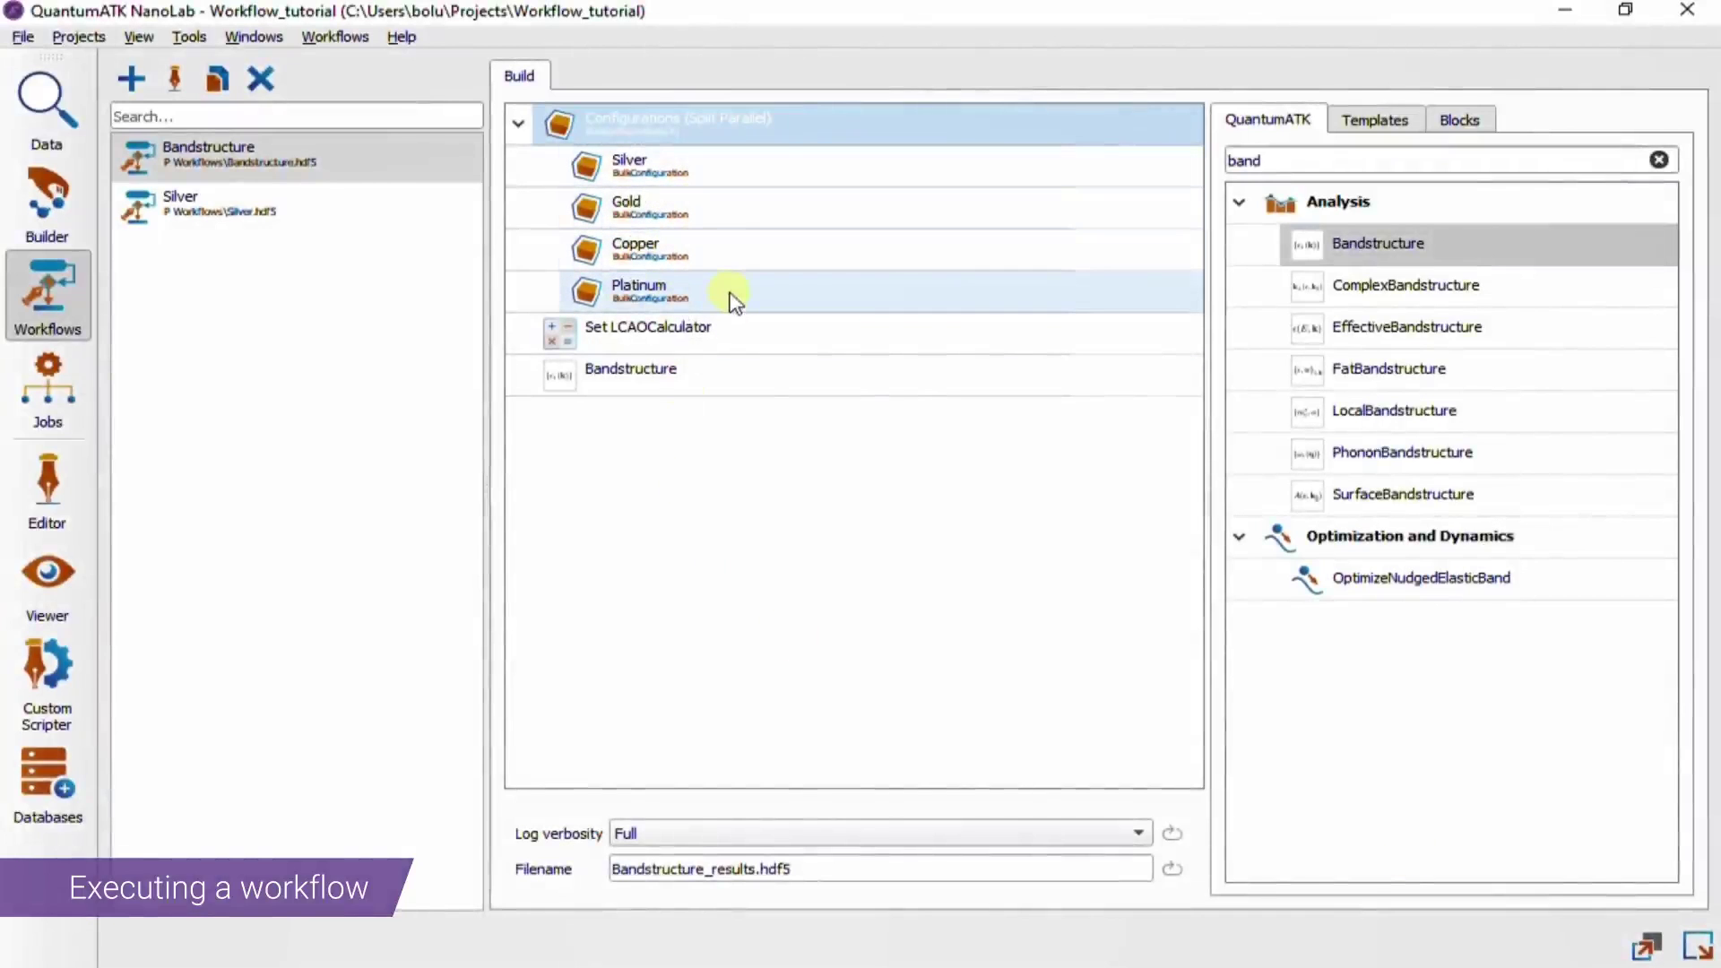
Export the workflow as multiple scripts with prefix Bandstructure_ and add the four local jobs
{"action": "left_click", "coordinate": [1697, 944]}
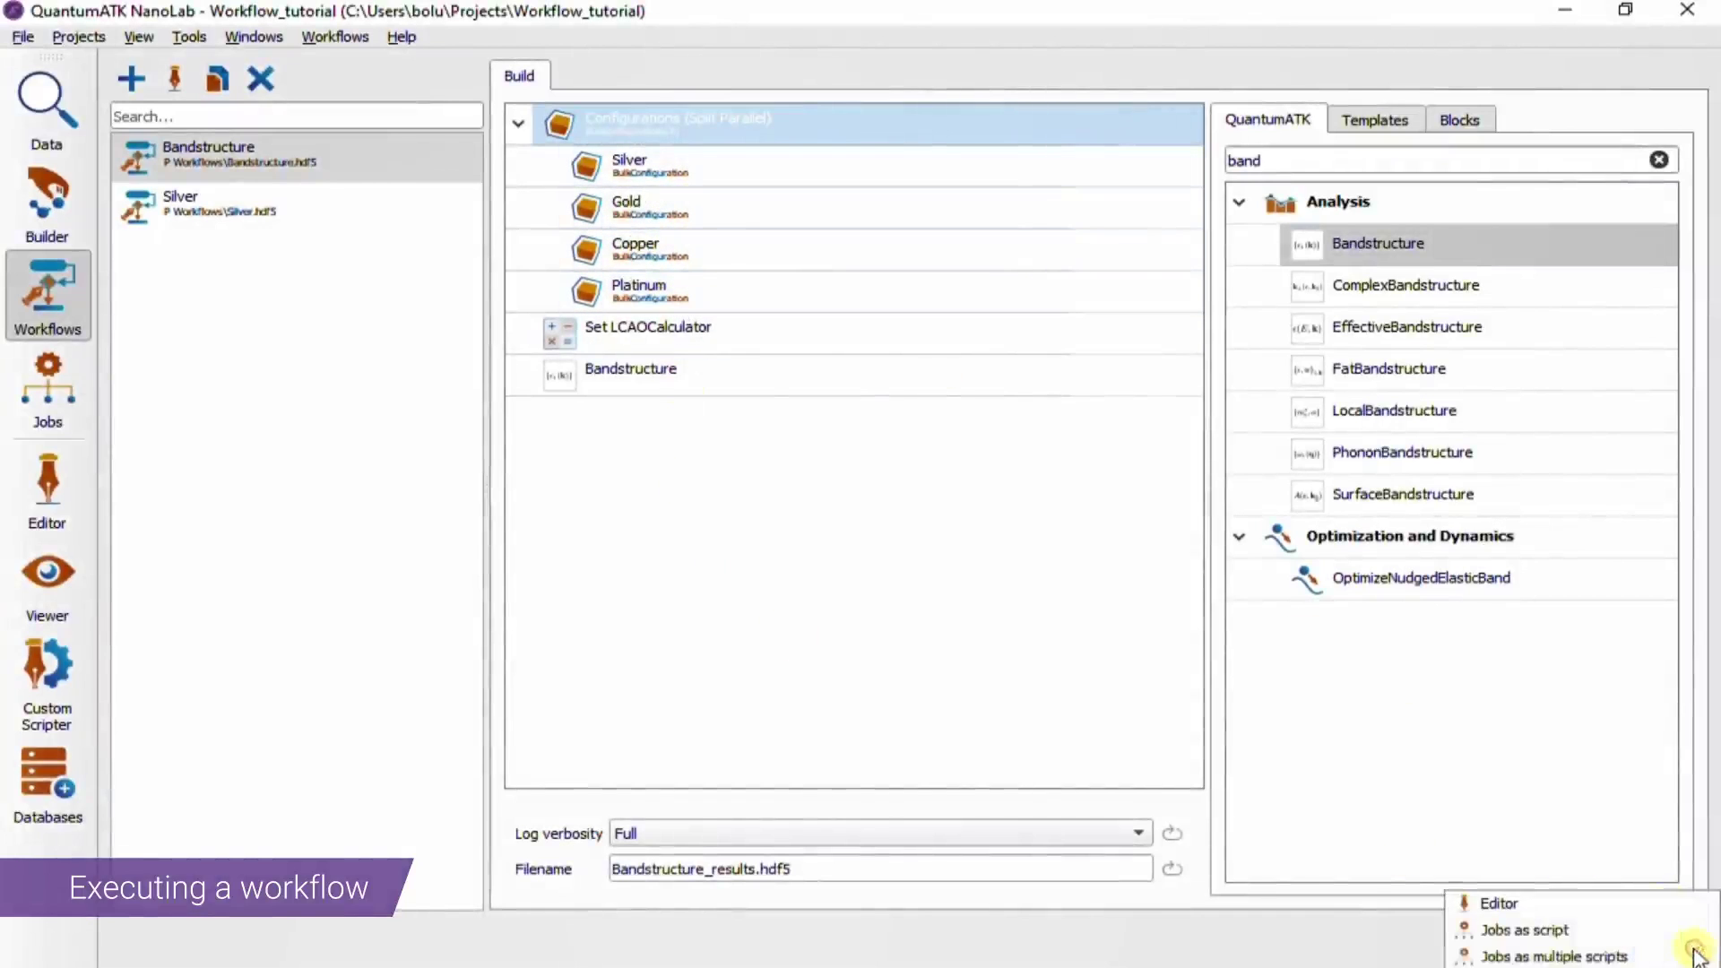
{"action": "left_click", "coordinate": [1560, 957]}
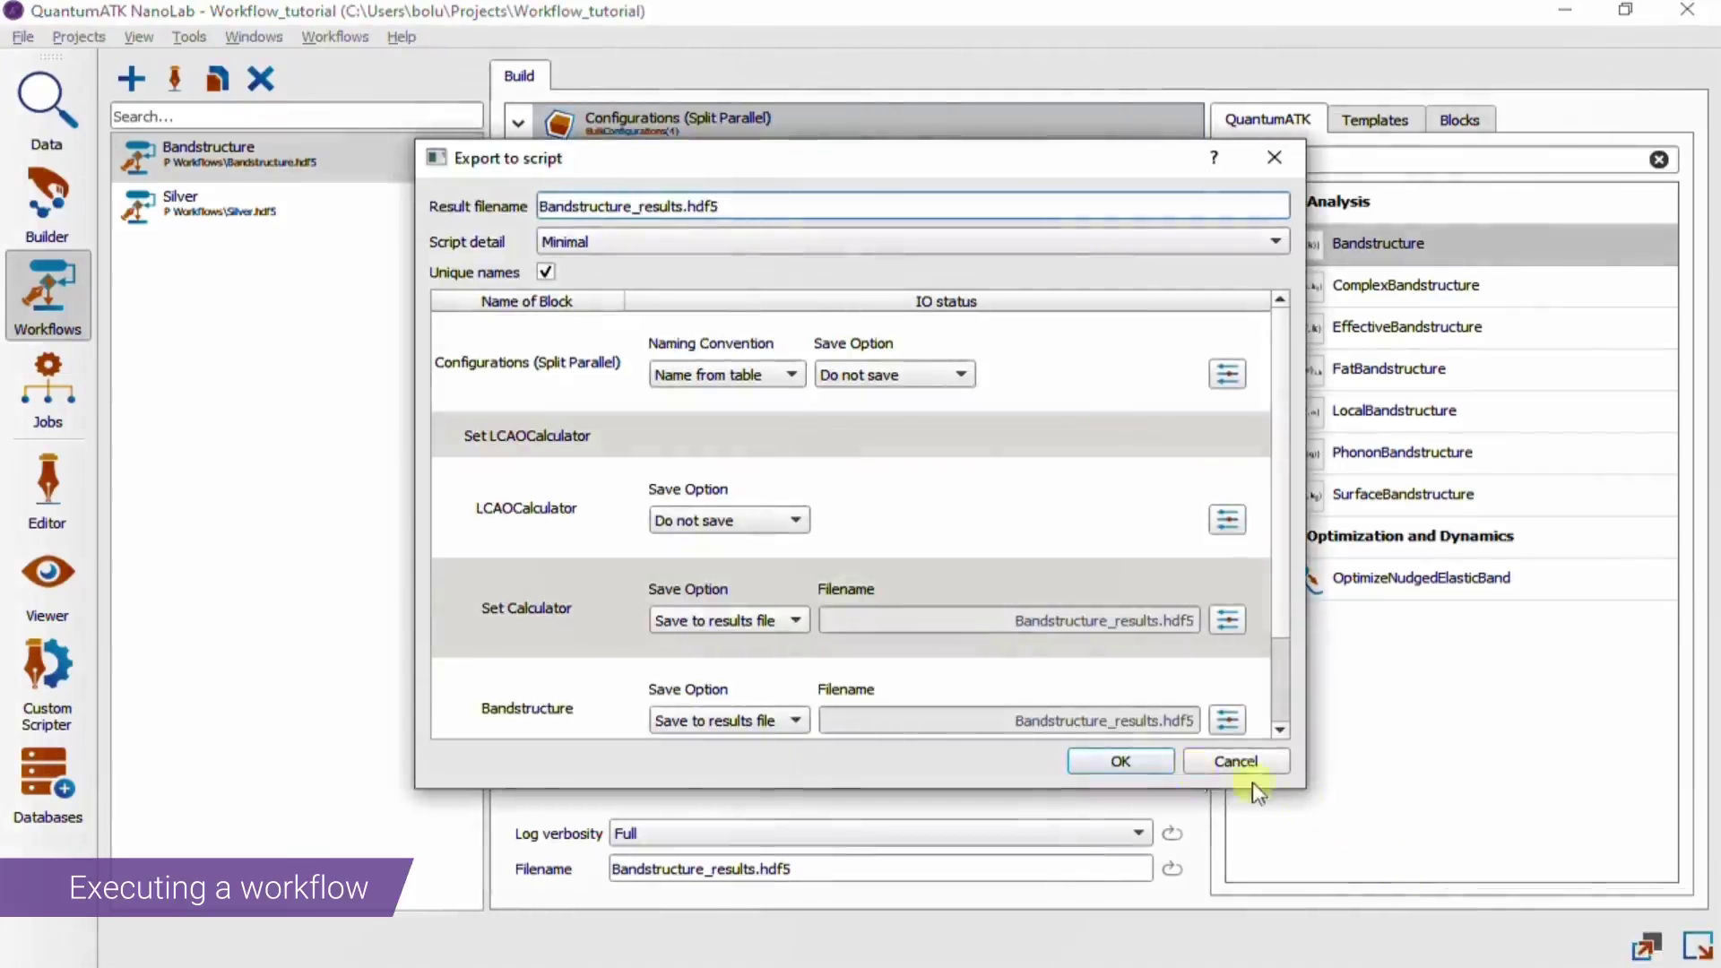
{"action": "left_click", "coordinate": [1122, 762]}
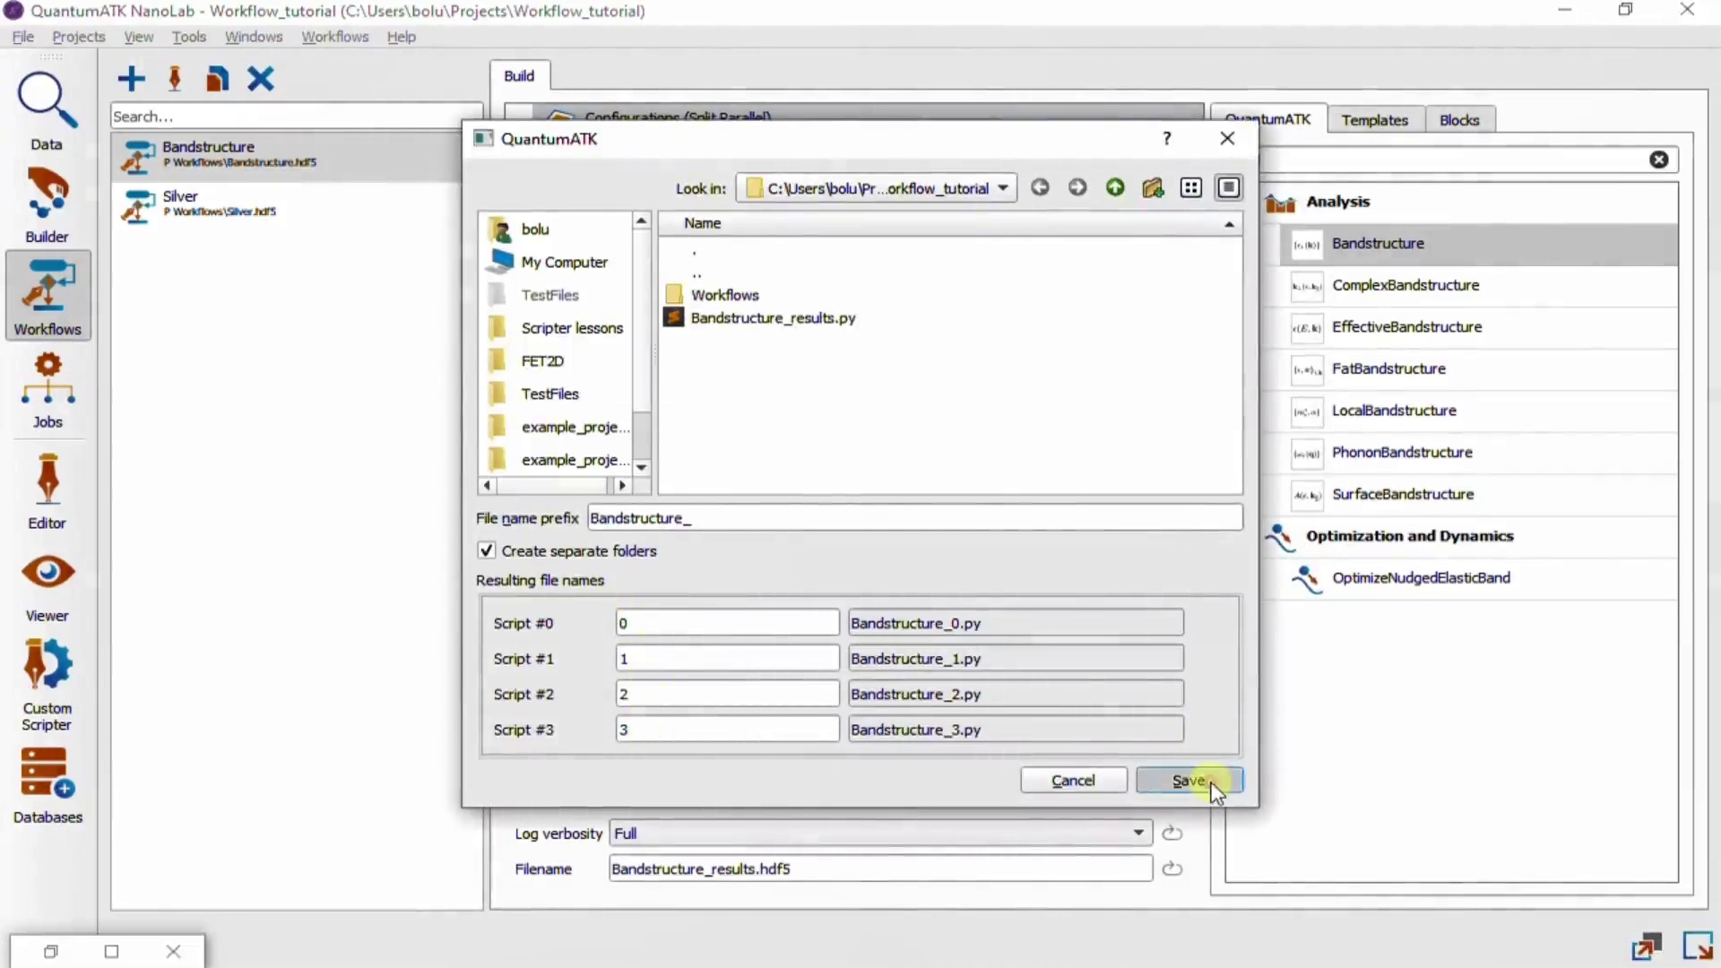
{"action": "left_click", "coordinate": [1202, 781]}
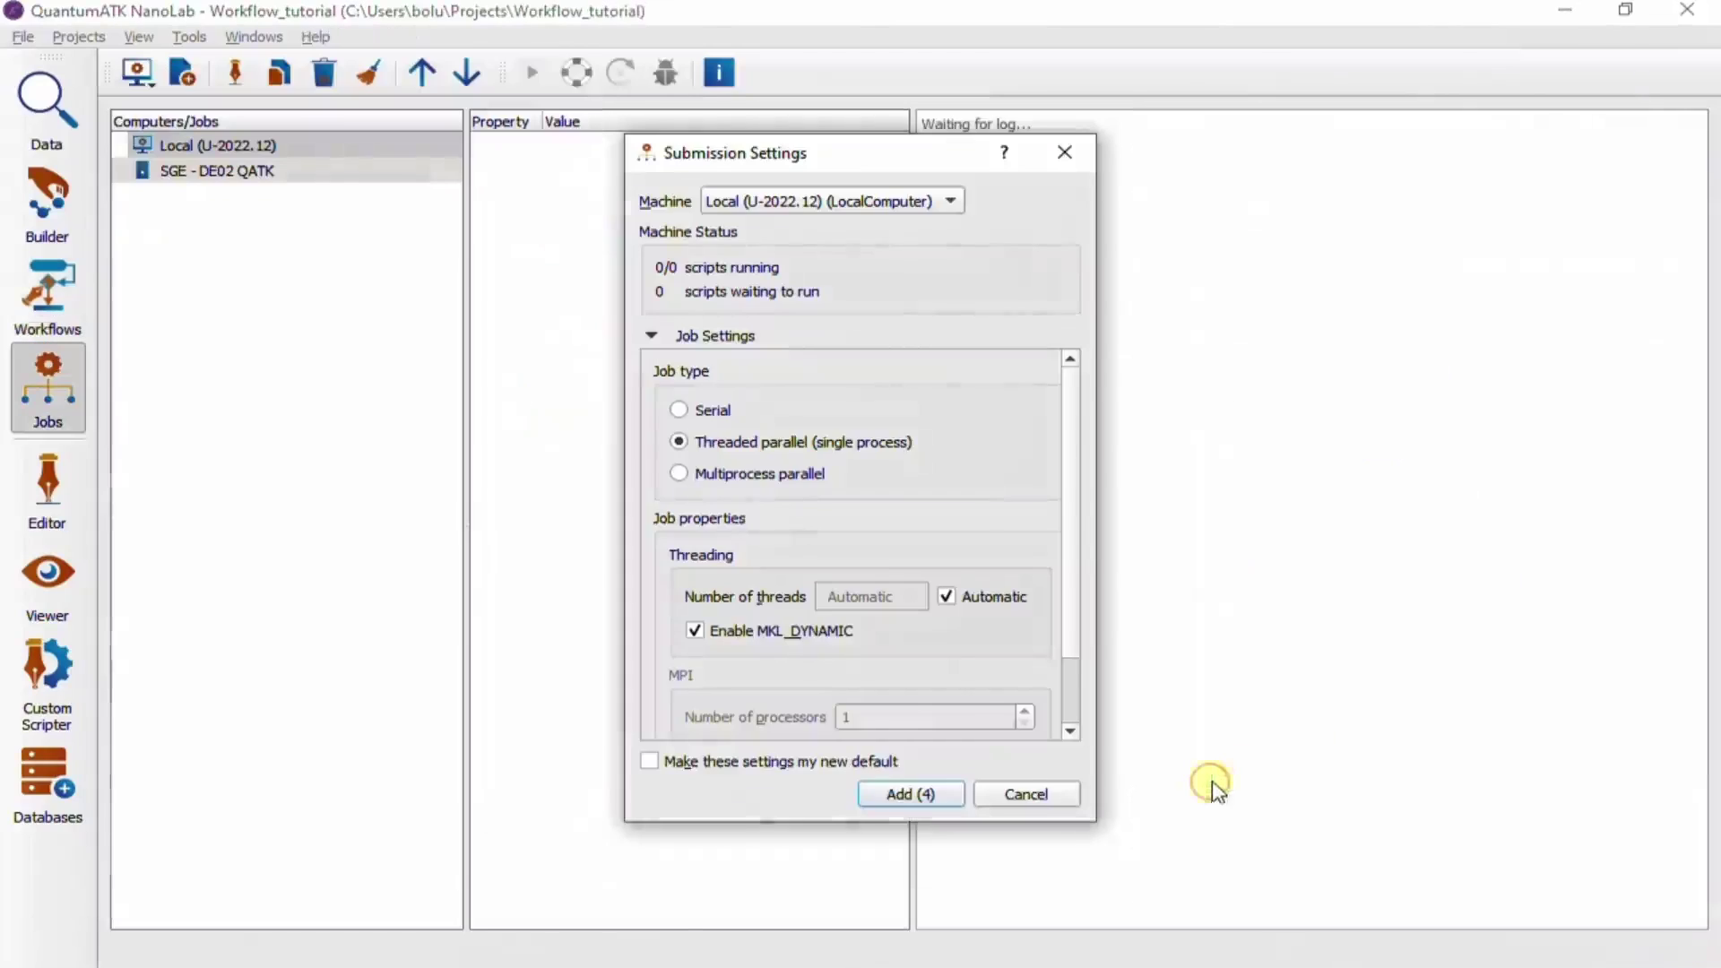
{"action": "left_click", "coordinate": [900, 794]}
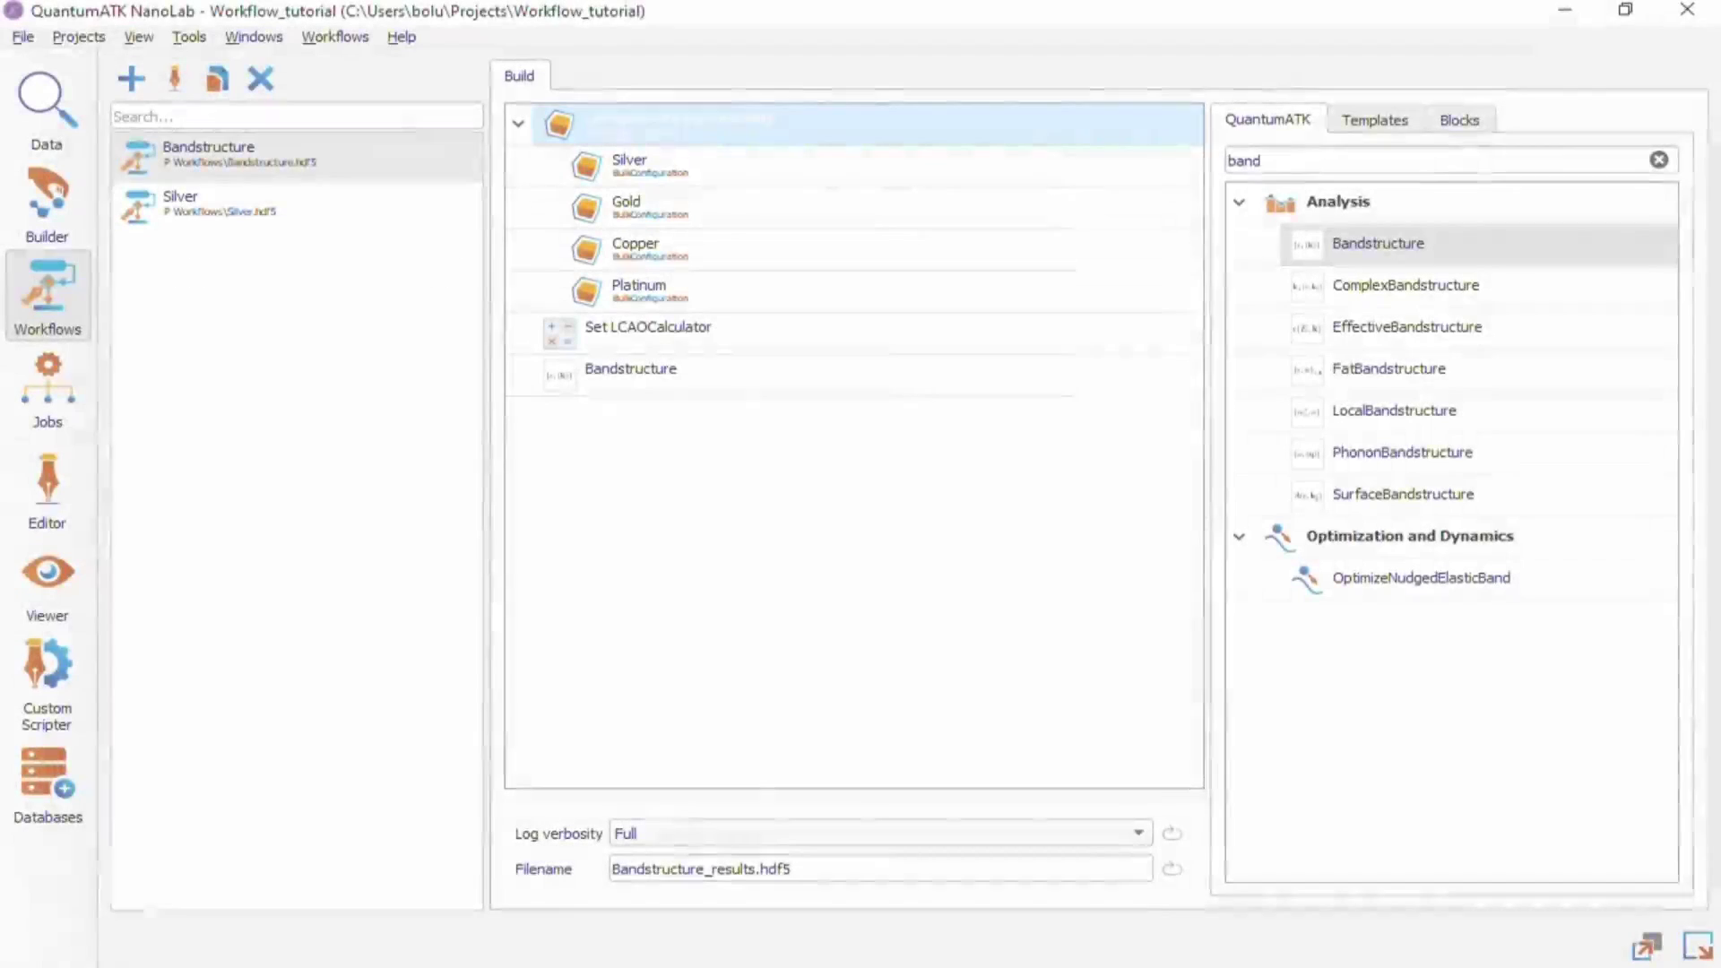
Export a single script overwriting Bandstructure_results.py and queue it as one local job
{"action": "left_click", "coordinate": [1697, 945]}
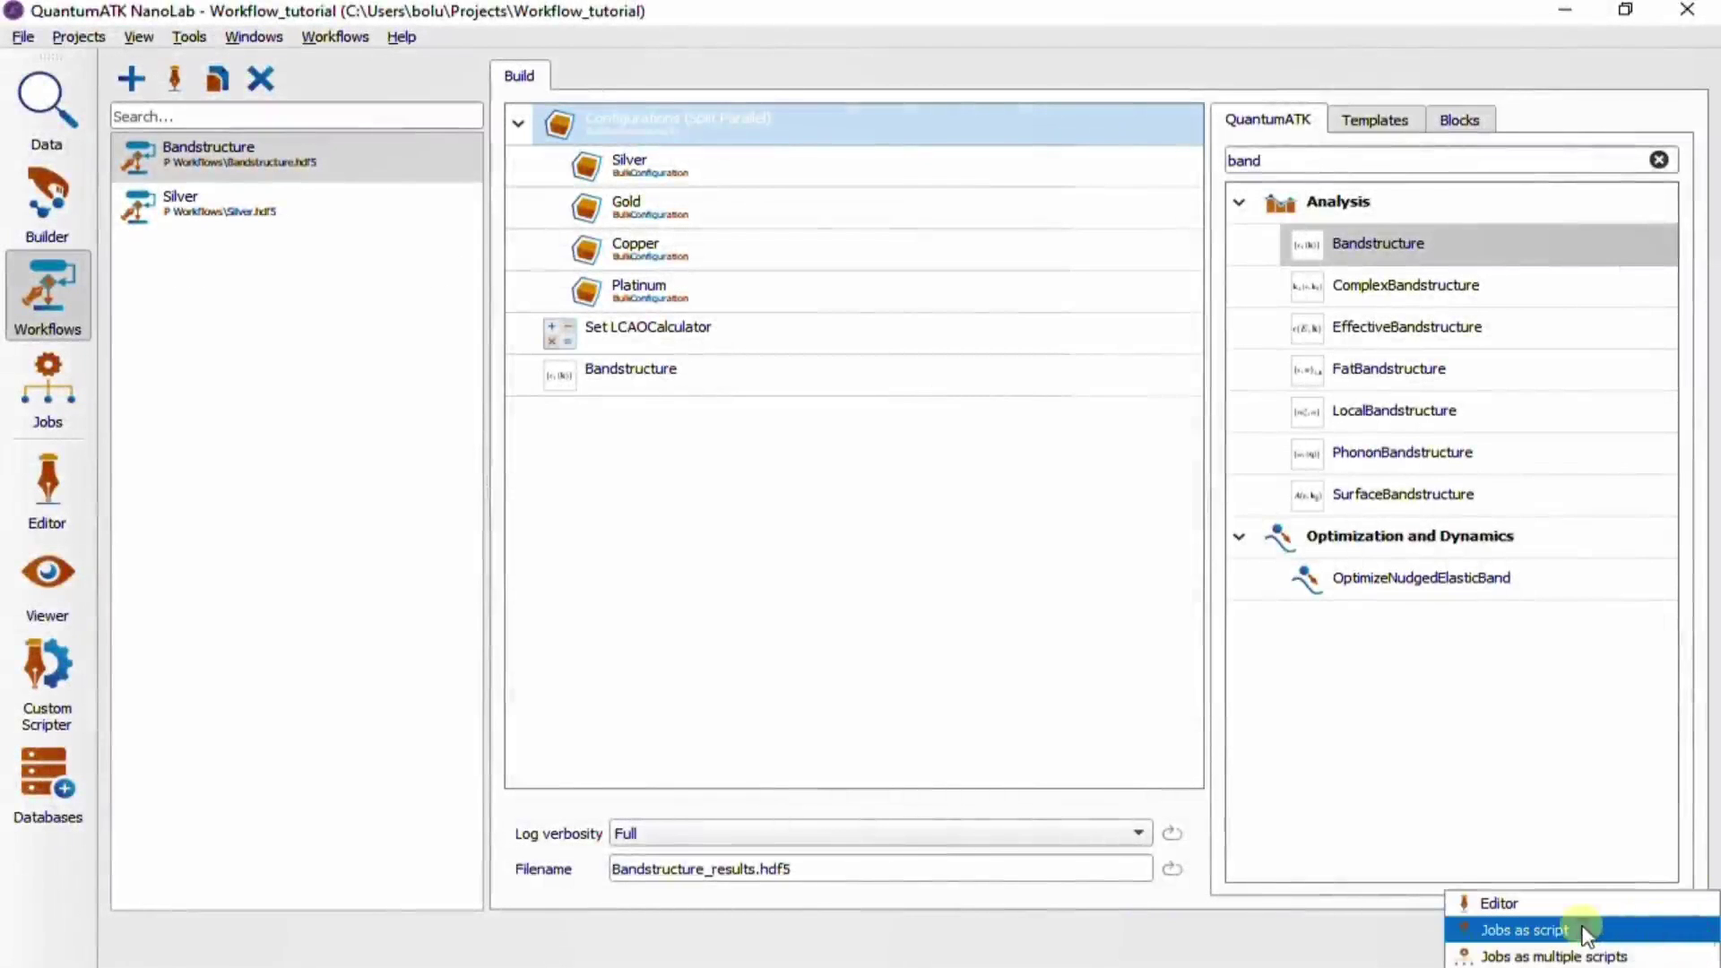
{"action": "left_click", "coordinate": [1578, 928]}
{"action": "left_click", "coordinate": [1121, 761]}
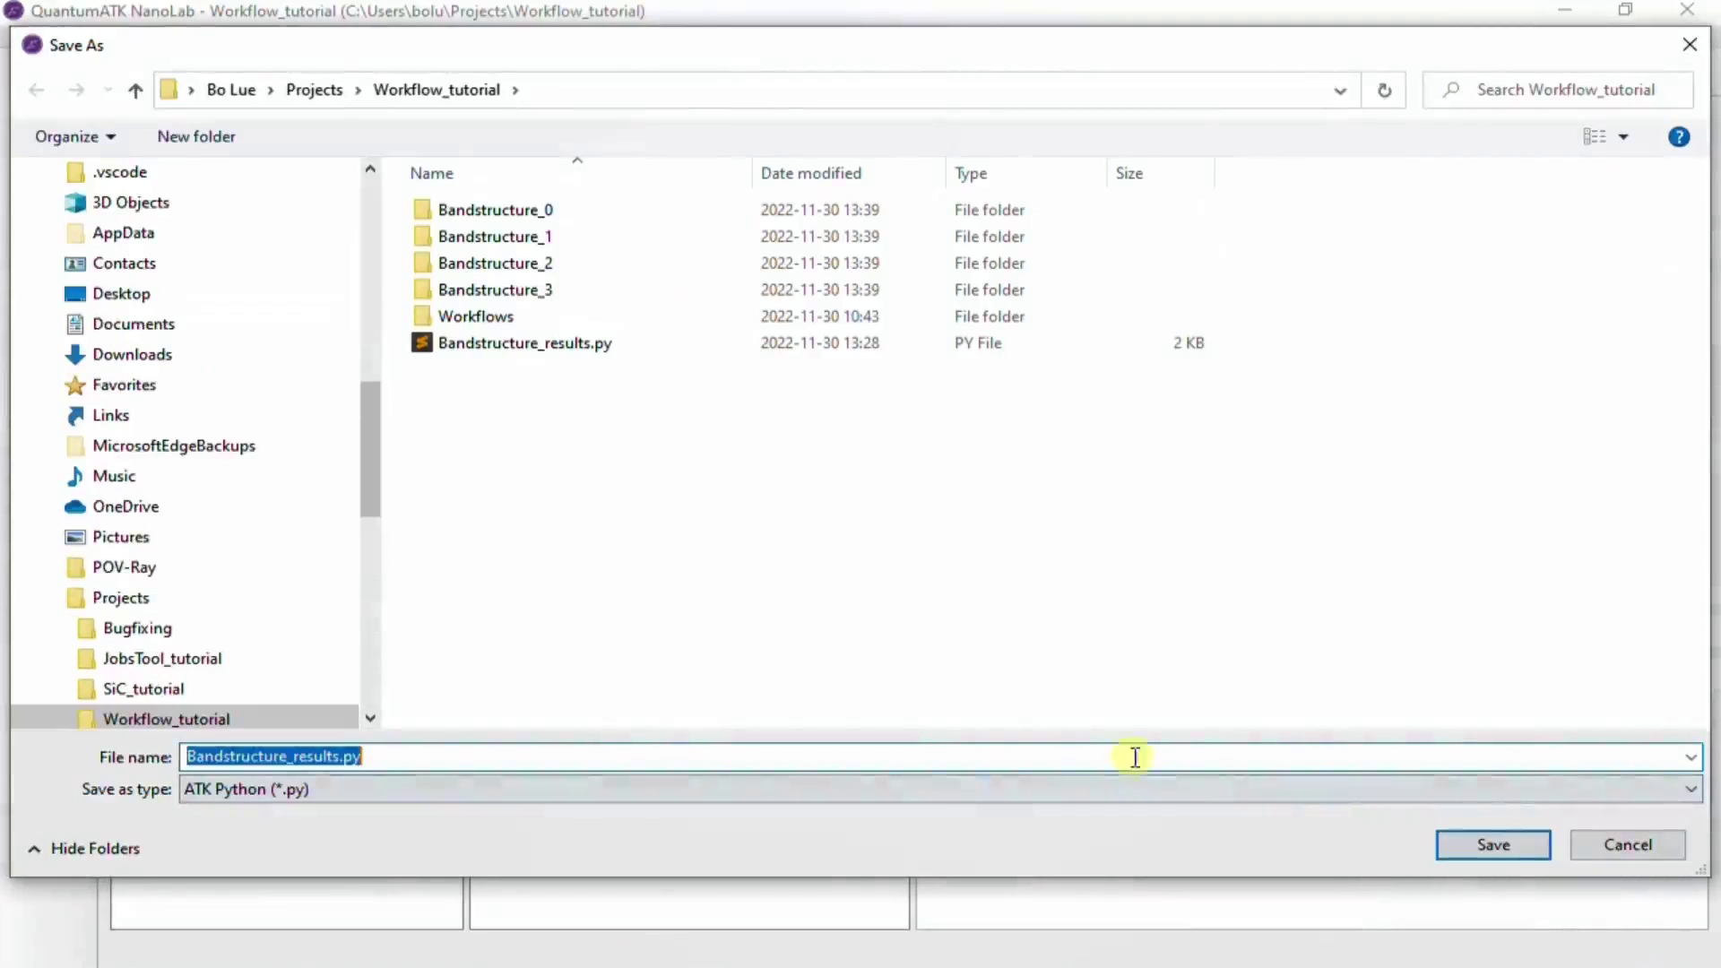
{"action": "left_click", "coordinate": [1511, 847]}
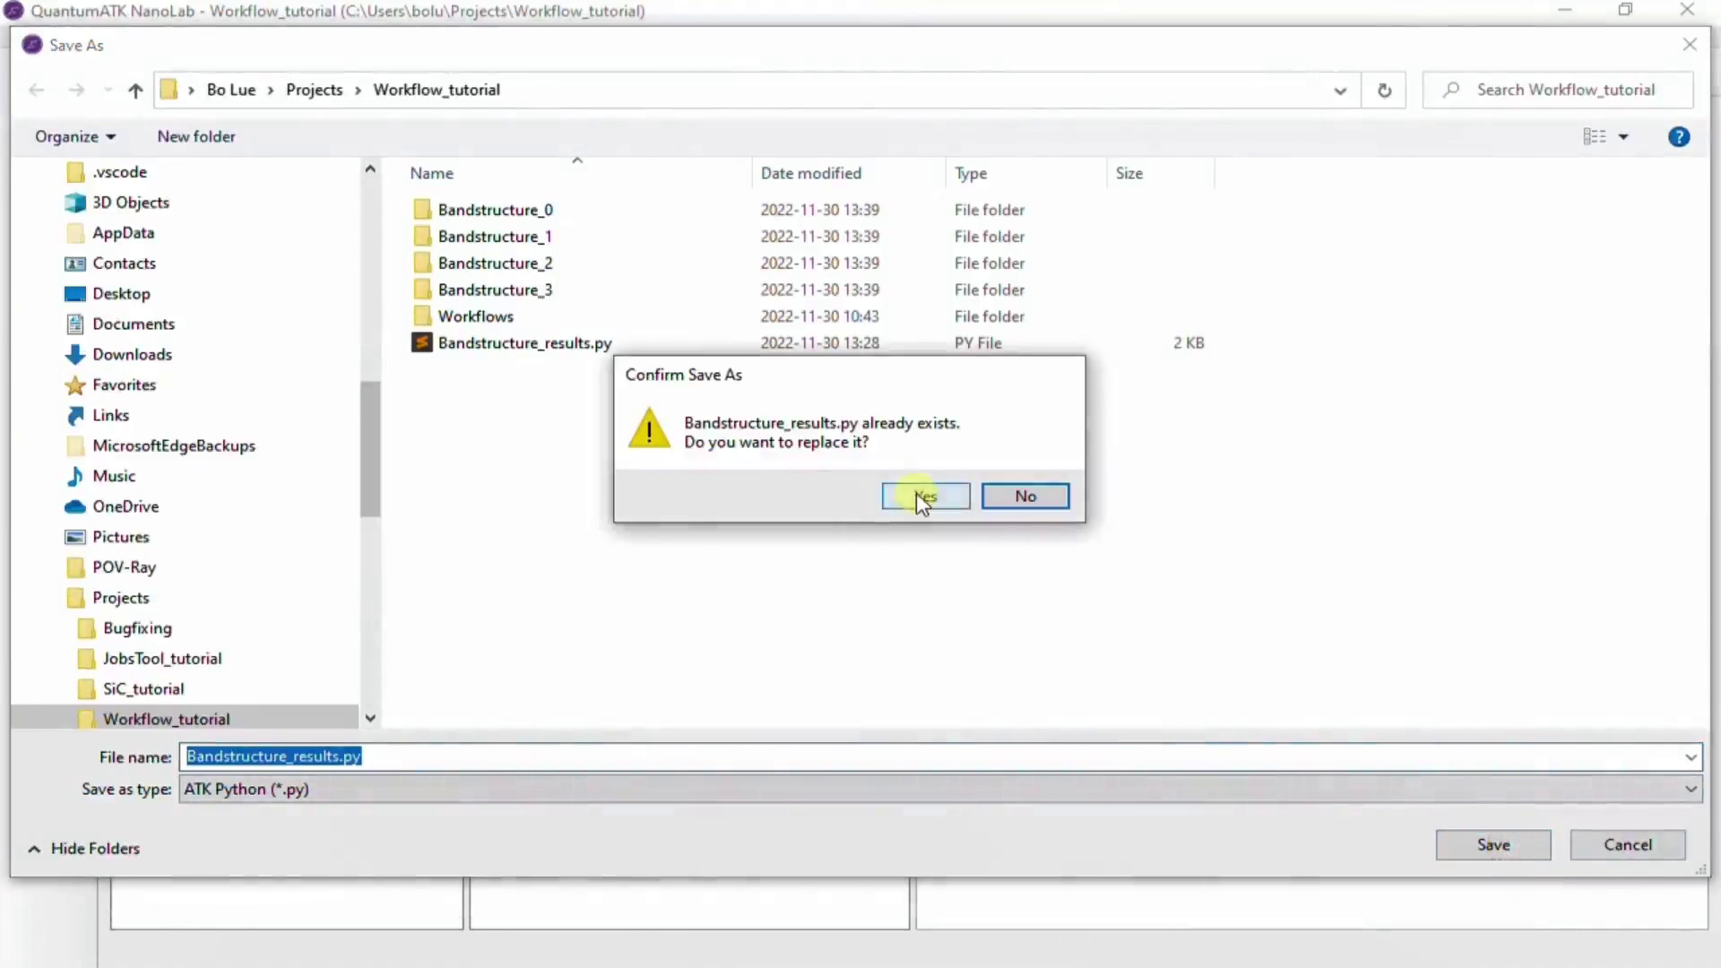
{"action": "left_click", "coordinate": [916, 493]}
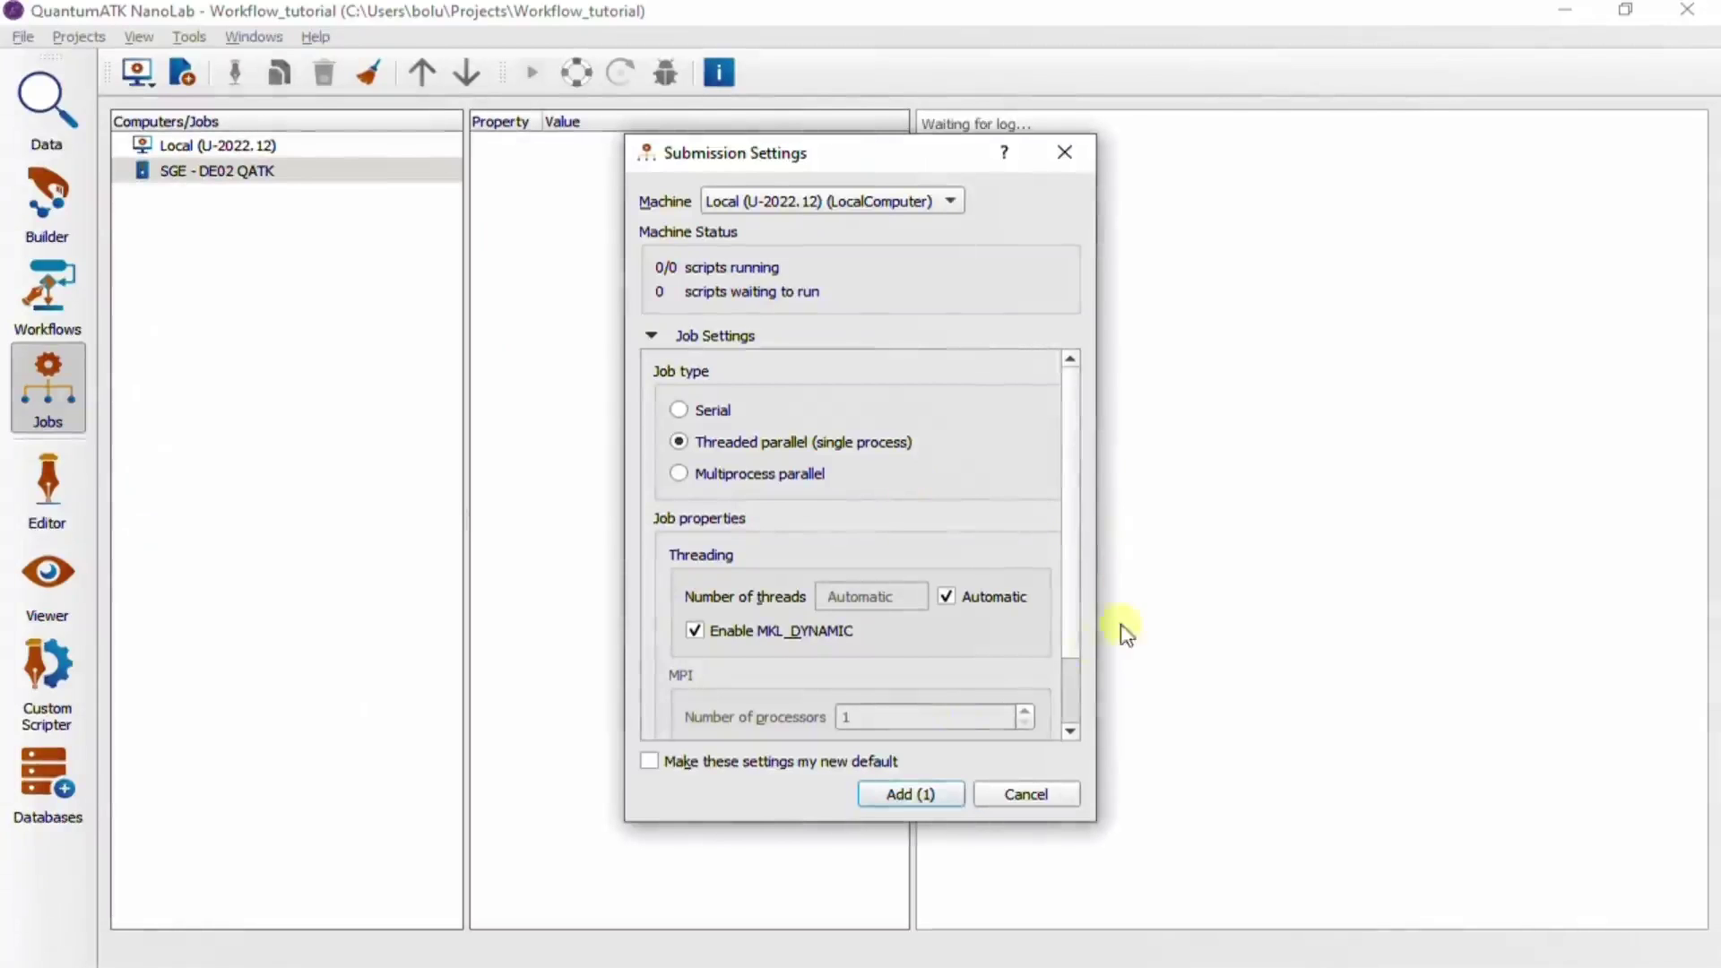
{"action": "left_click", "coordinate": [907, 796]}
{"action": "left_click", "coordinate": [262, 170]}
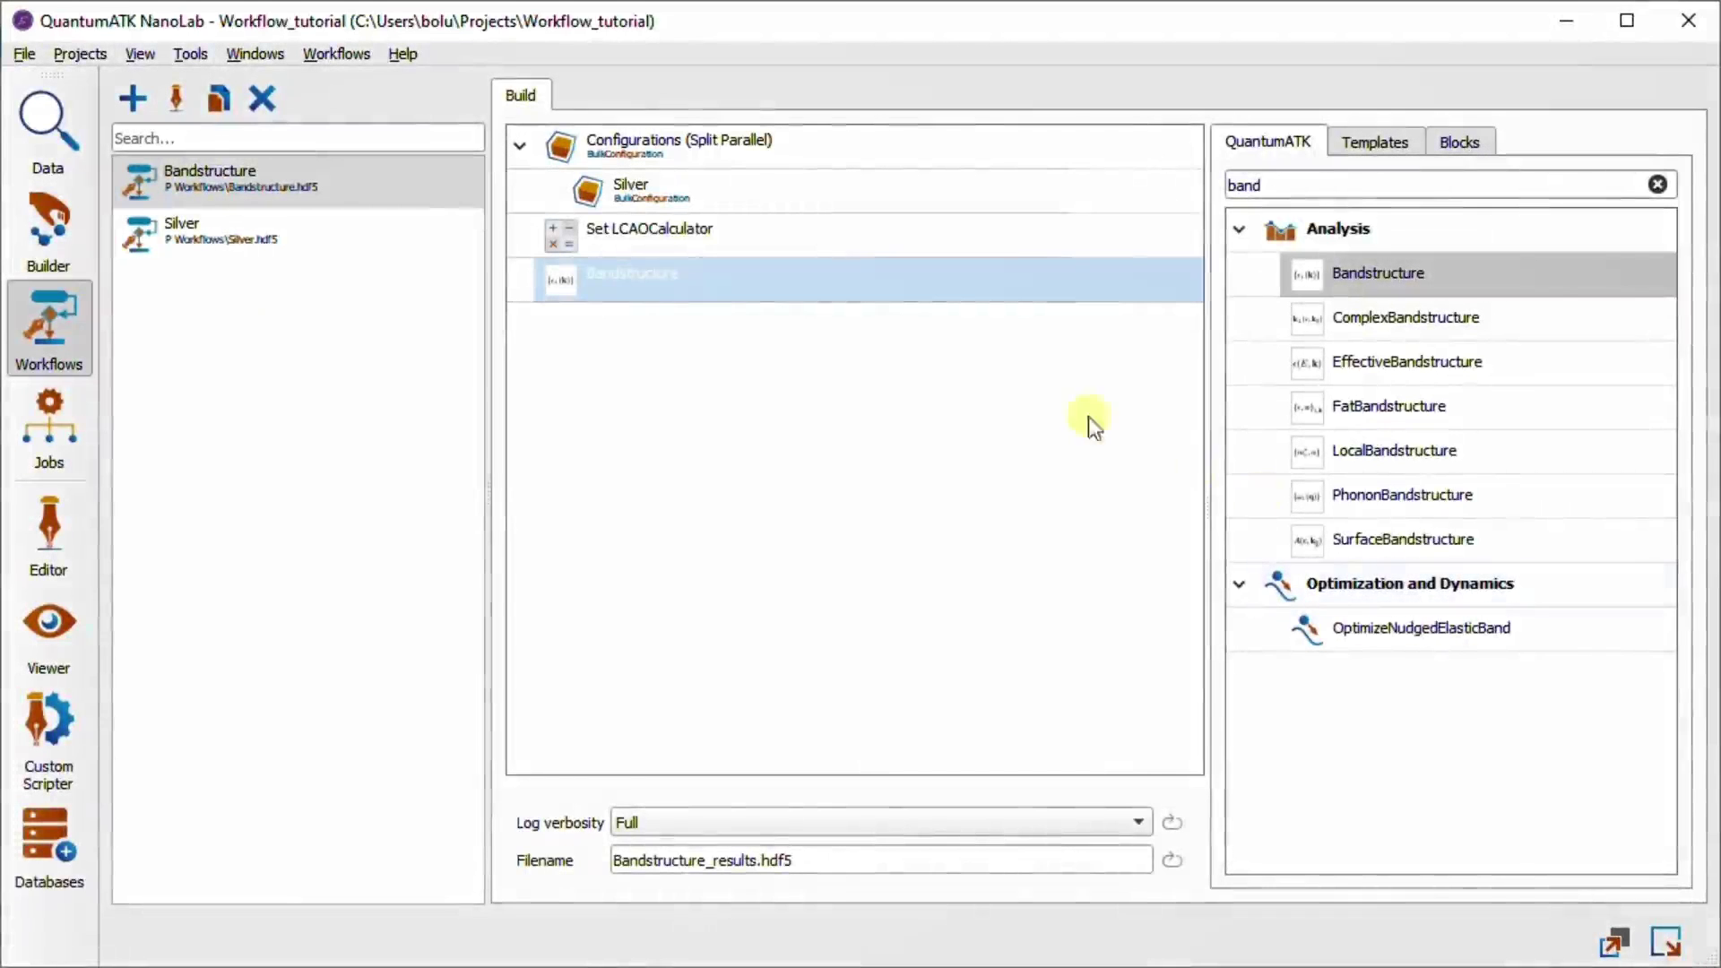
{"action": "double_click", "coordinate": [644, 278]}
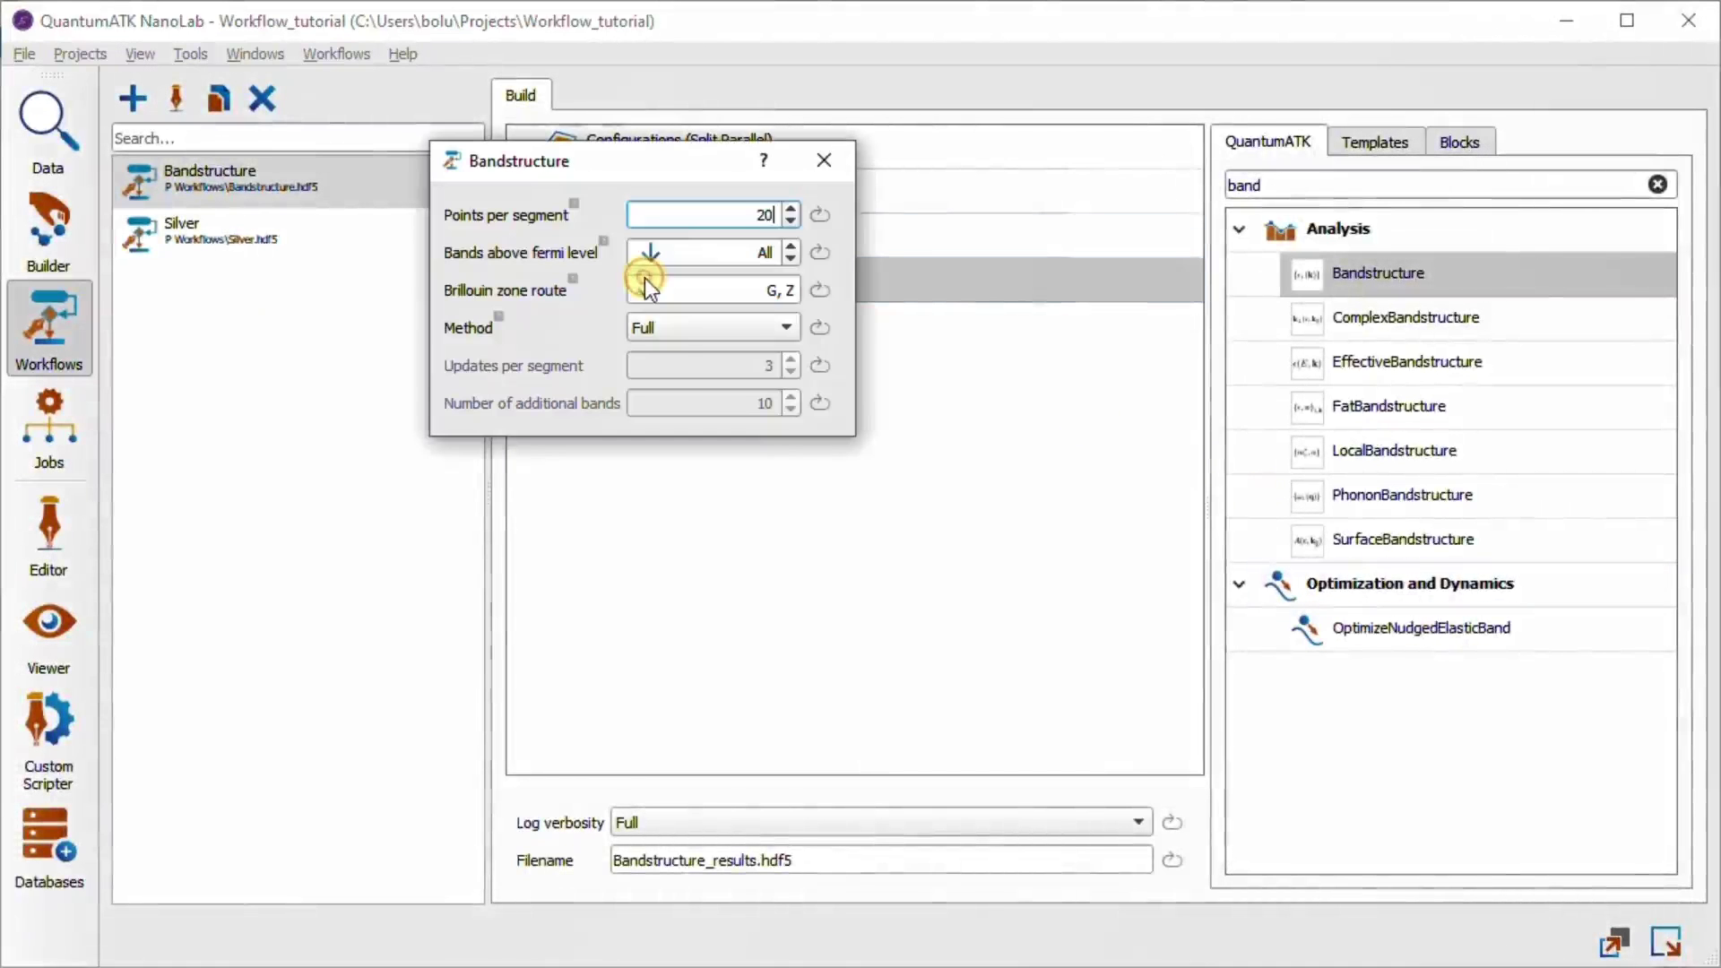
{"action": "double_click", "coordinate": [741, 219]}
{"action": "type", "text": "30"}
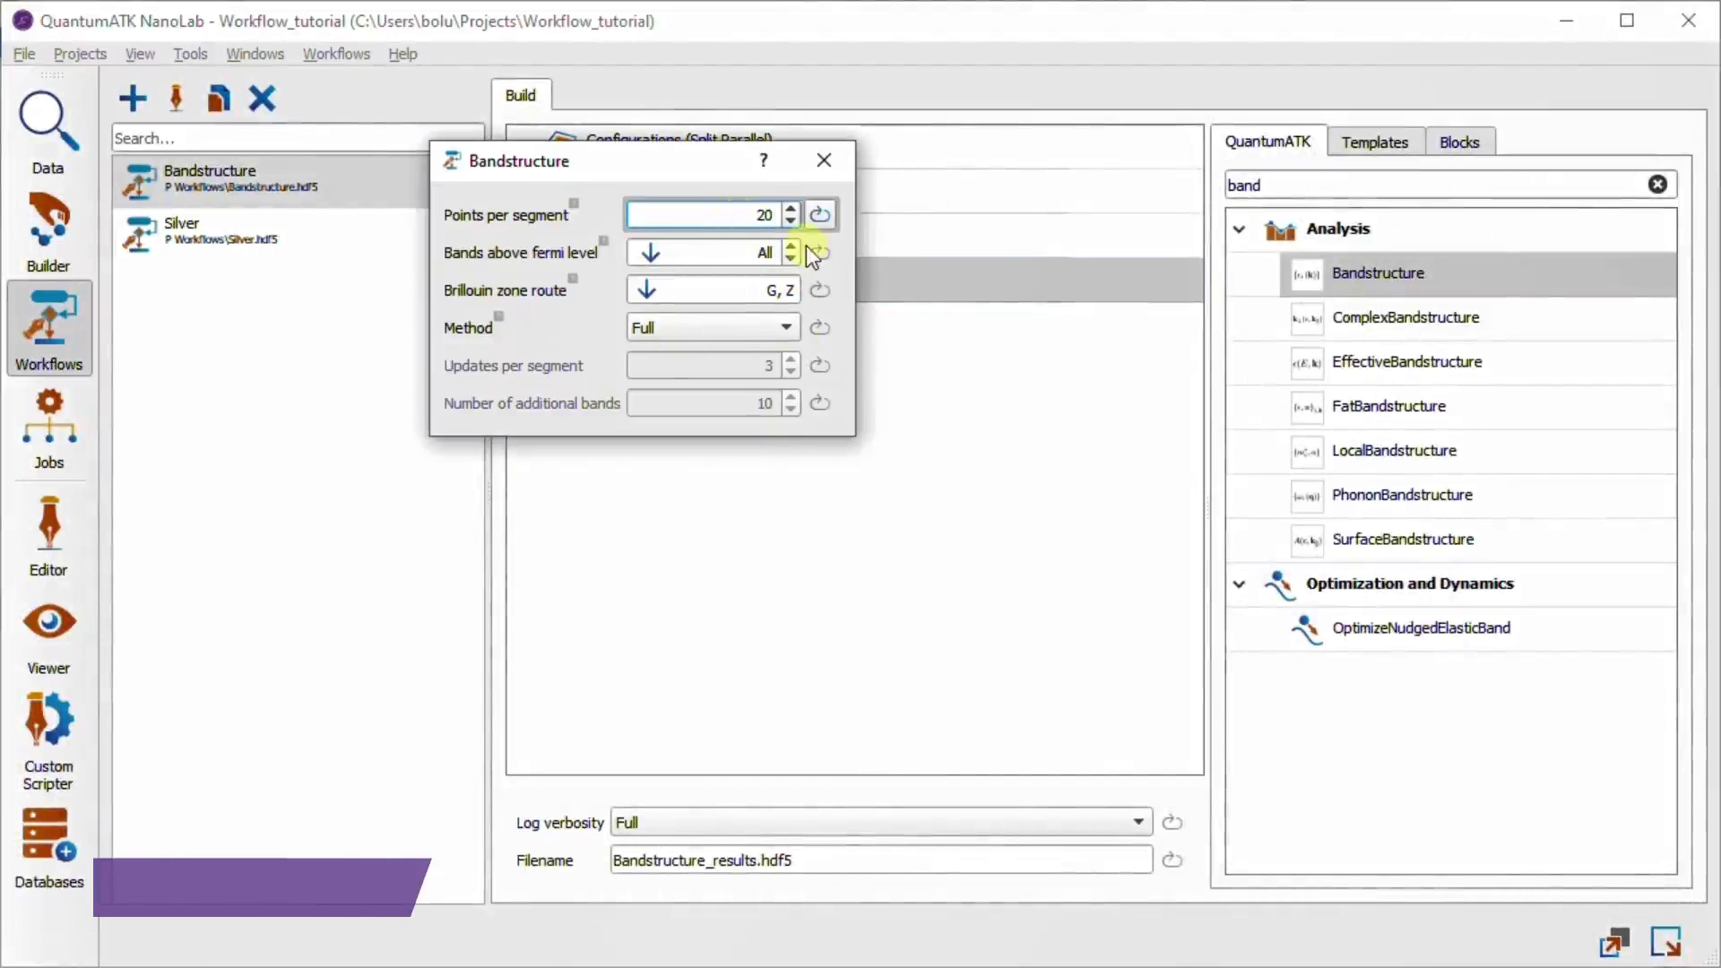
{"action": "left_click", "coordinate": [821, 215]}
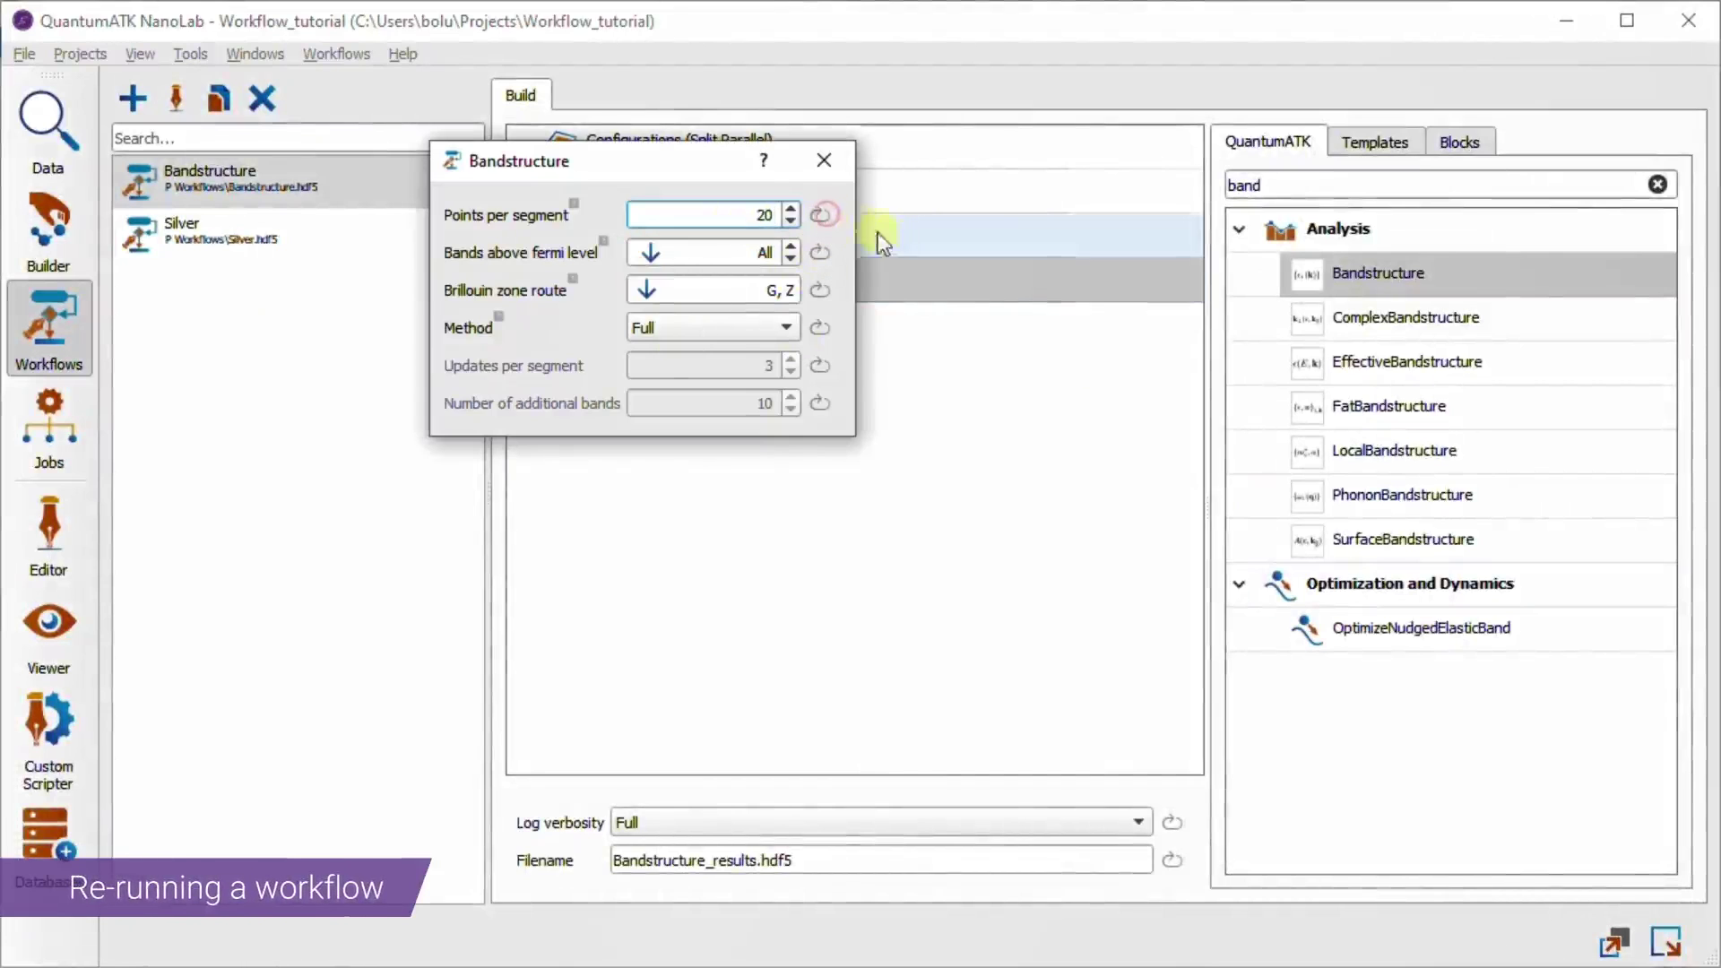
{"action": "left_click", "coordinate": [848, 164]}
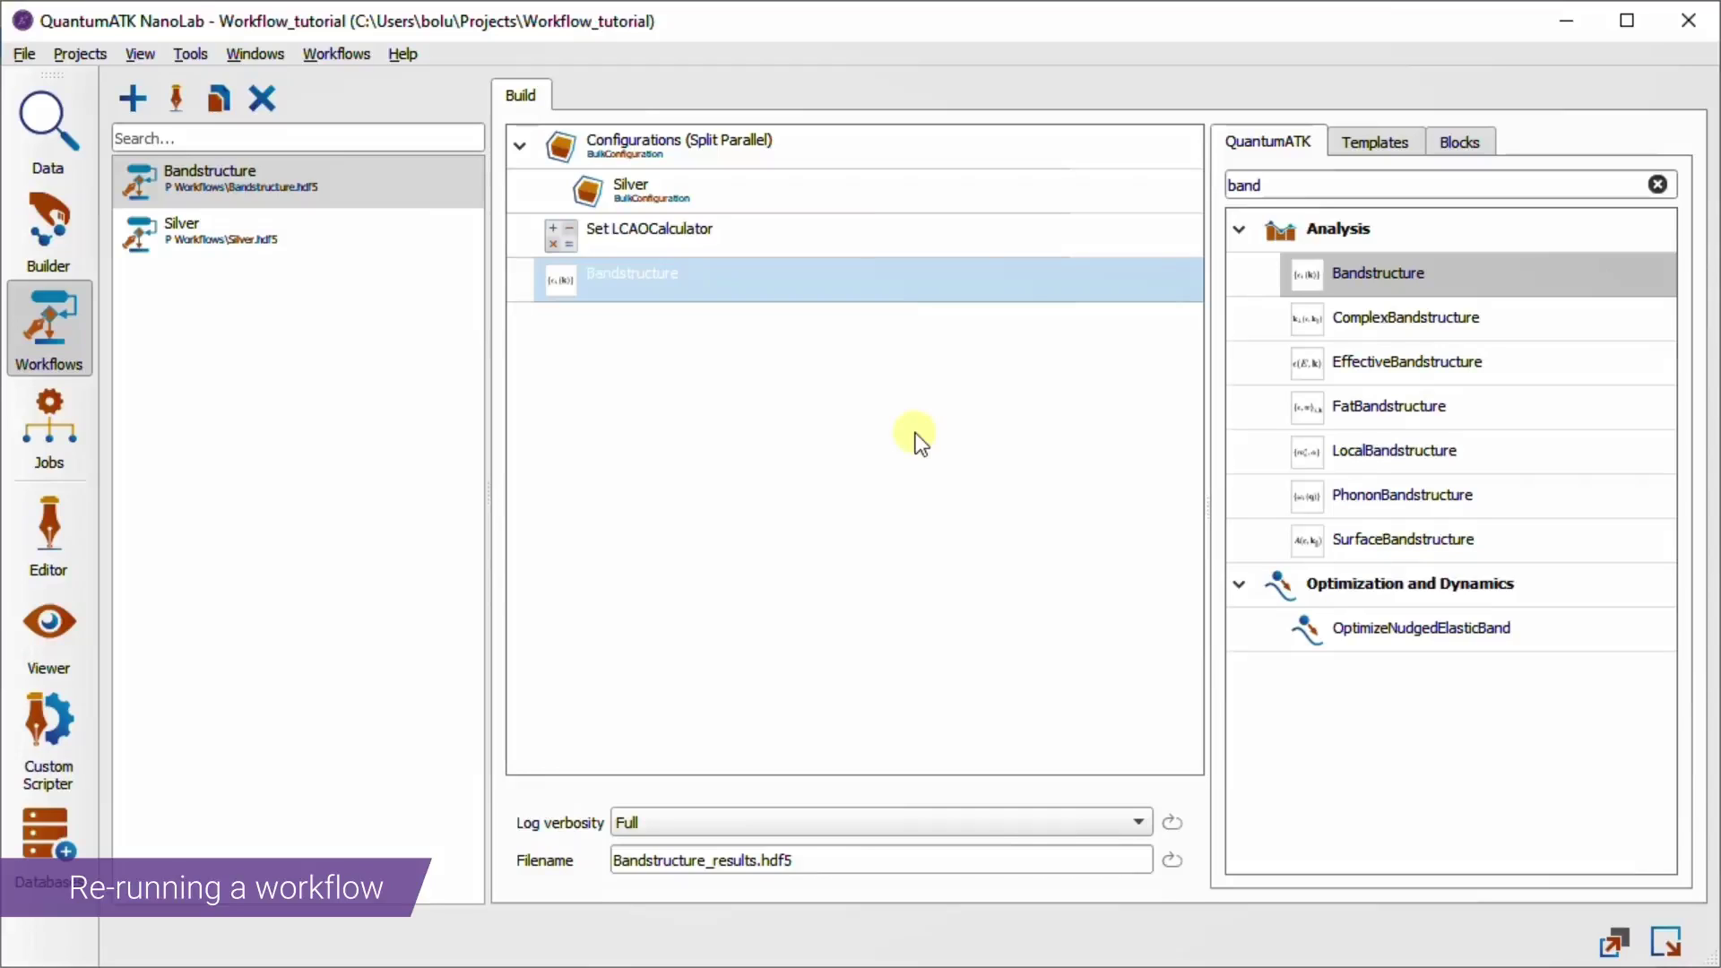
Create a new workflow named Bandstructure_alt
{"action": "left_click", "coordinate": [132, 97]}
{"action": "double_click", "coordinate": [211, 282]}
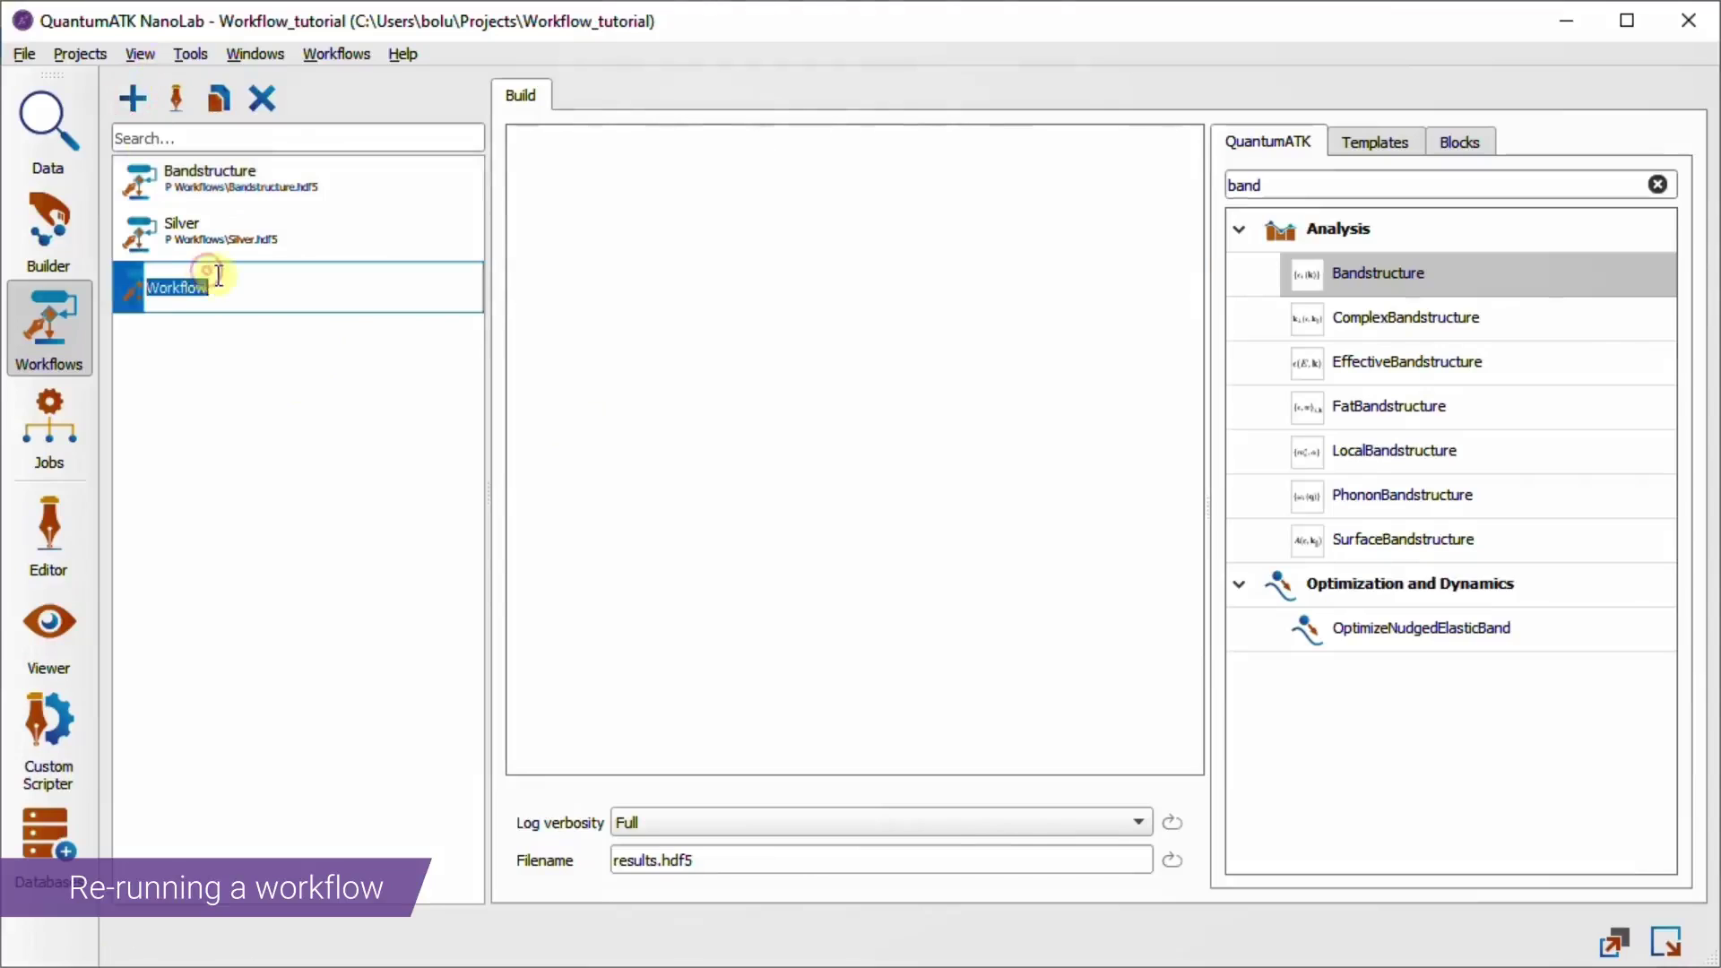
{"action": "type", "text": "Bandstructure_alt"}
{"action": "key", "text": "Return"}
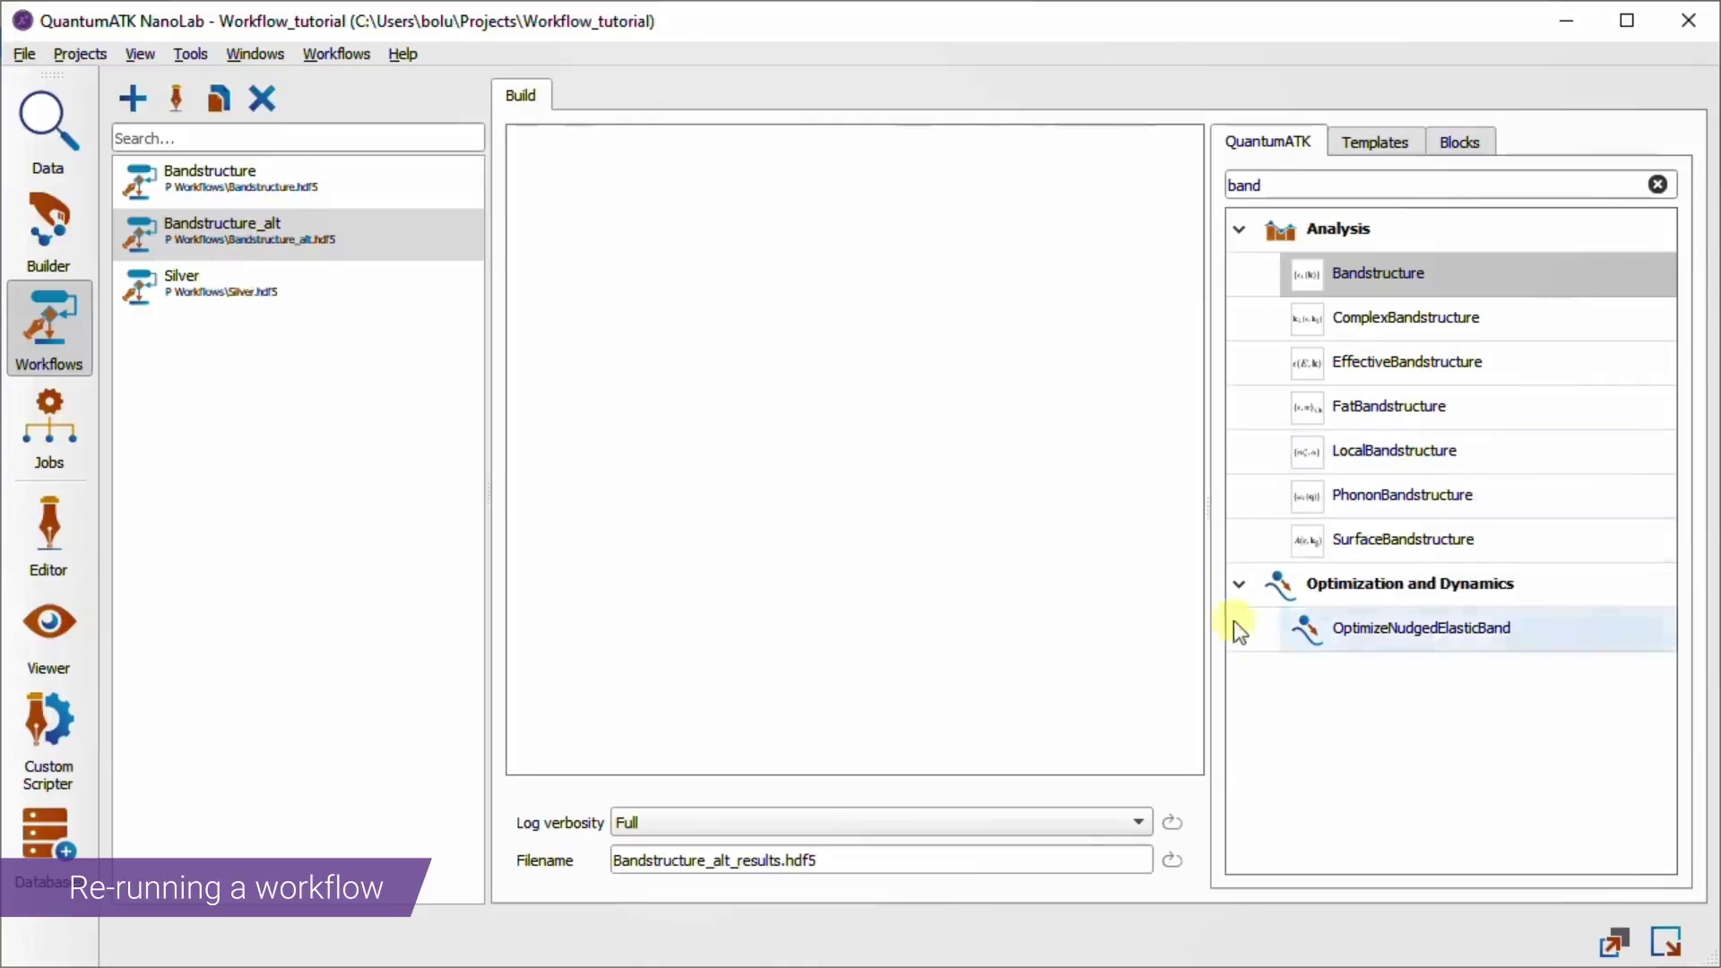
Clear the block search filter and add a Load from file block
{"action": "left_click_drag", "start_coordinate": [1271, 185], "coordinate": [1217, 164]}
{"action": "key", "text": "BackSpace"}
{"action": "scroll", "coordinate": [1383, 623], "scroll_direction": "down", "scroll_amount": 10}
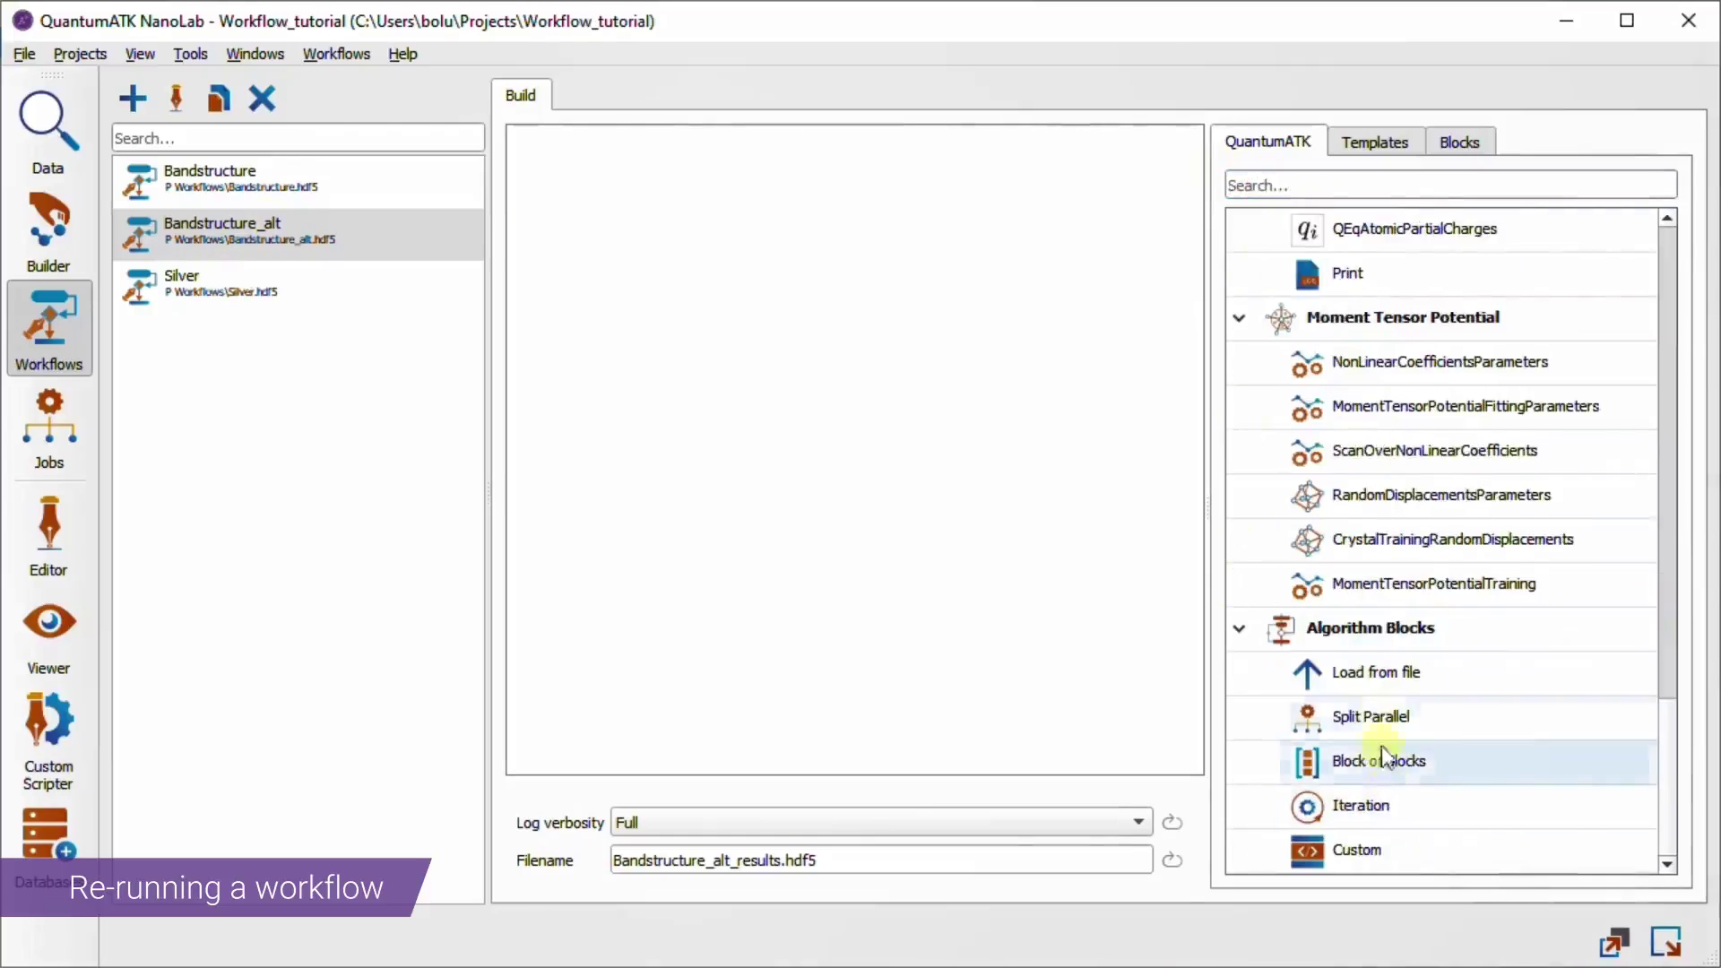
{"action": "left_click_drag", "start_coordinate": [1372, 672], "coordinate": [737, 283]}
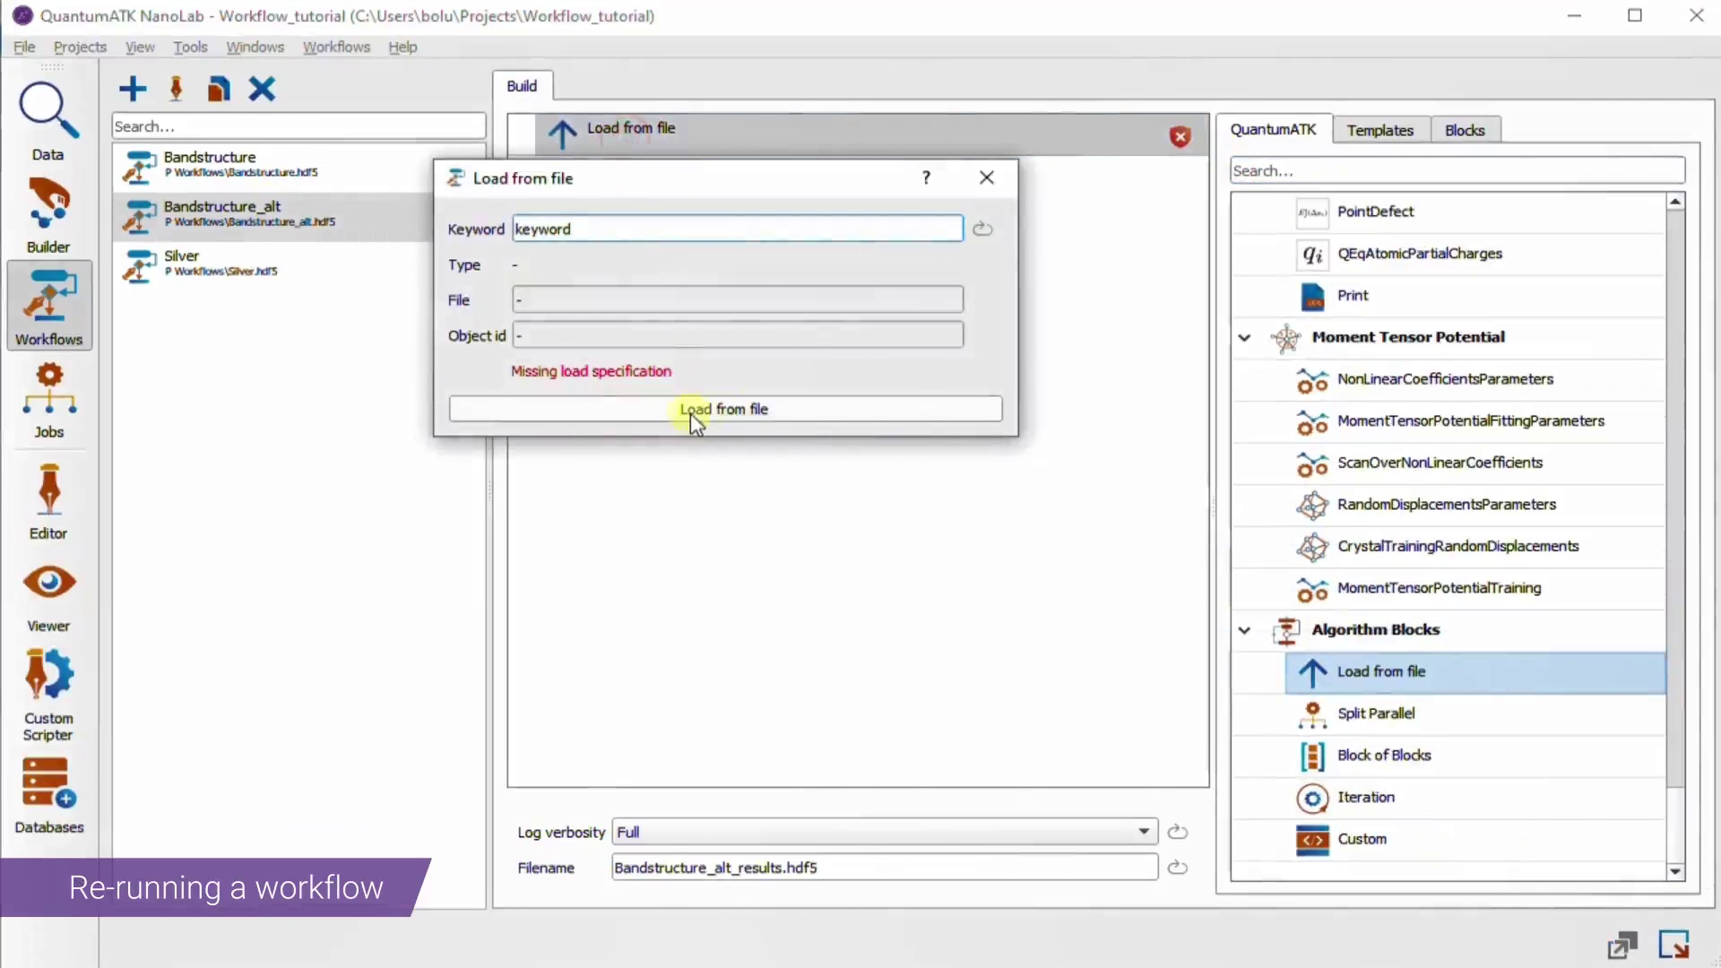
Load the BulkConfiguration from Workflow_tutorial's Bandstructure_results.hdf5 into the block
{"action": "left_click", "coordinate": [782, 411]}
{"action": "left_click", "coordinate": [768, 451]}
{"action": "double_click", "coordinate": [768, 450]}
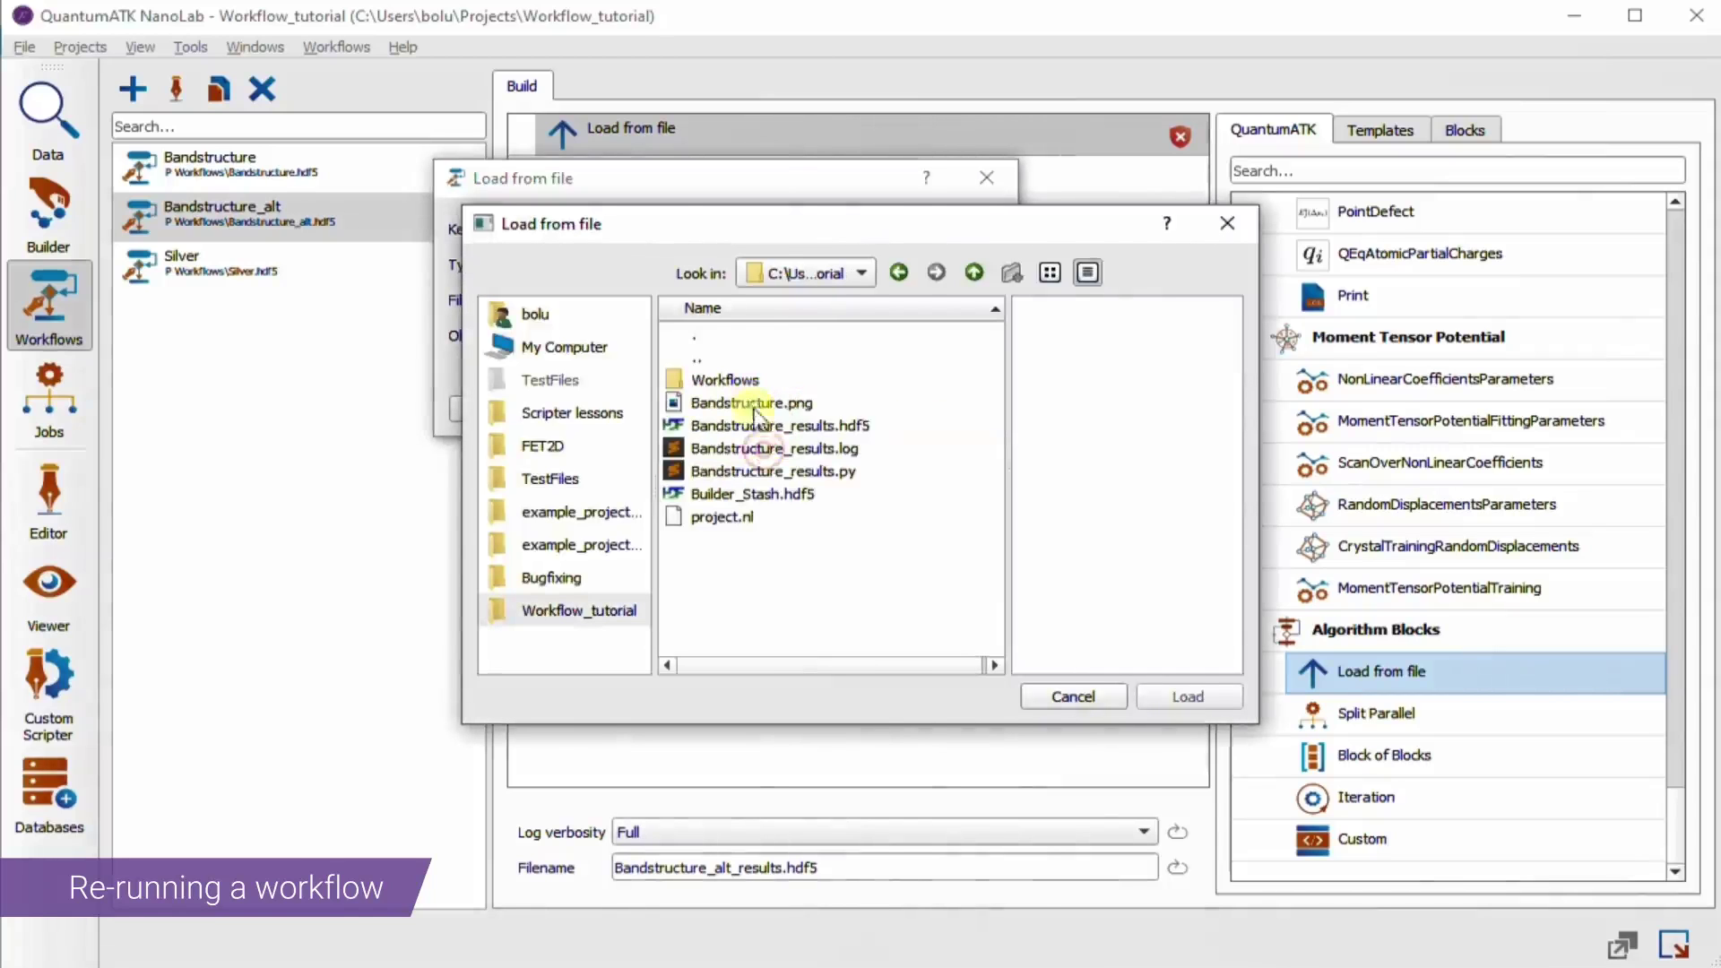
{"action": "left_click", "coordinate": [776, 426]}
{"action": "left_click", "coordinate": [1116, 314]}
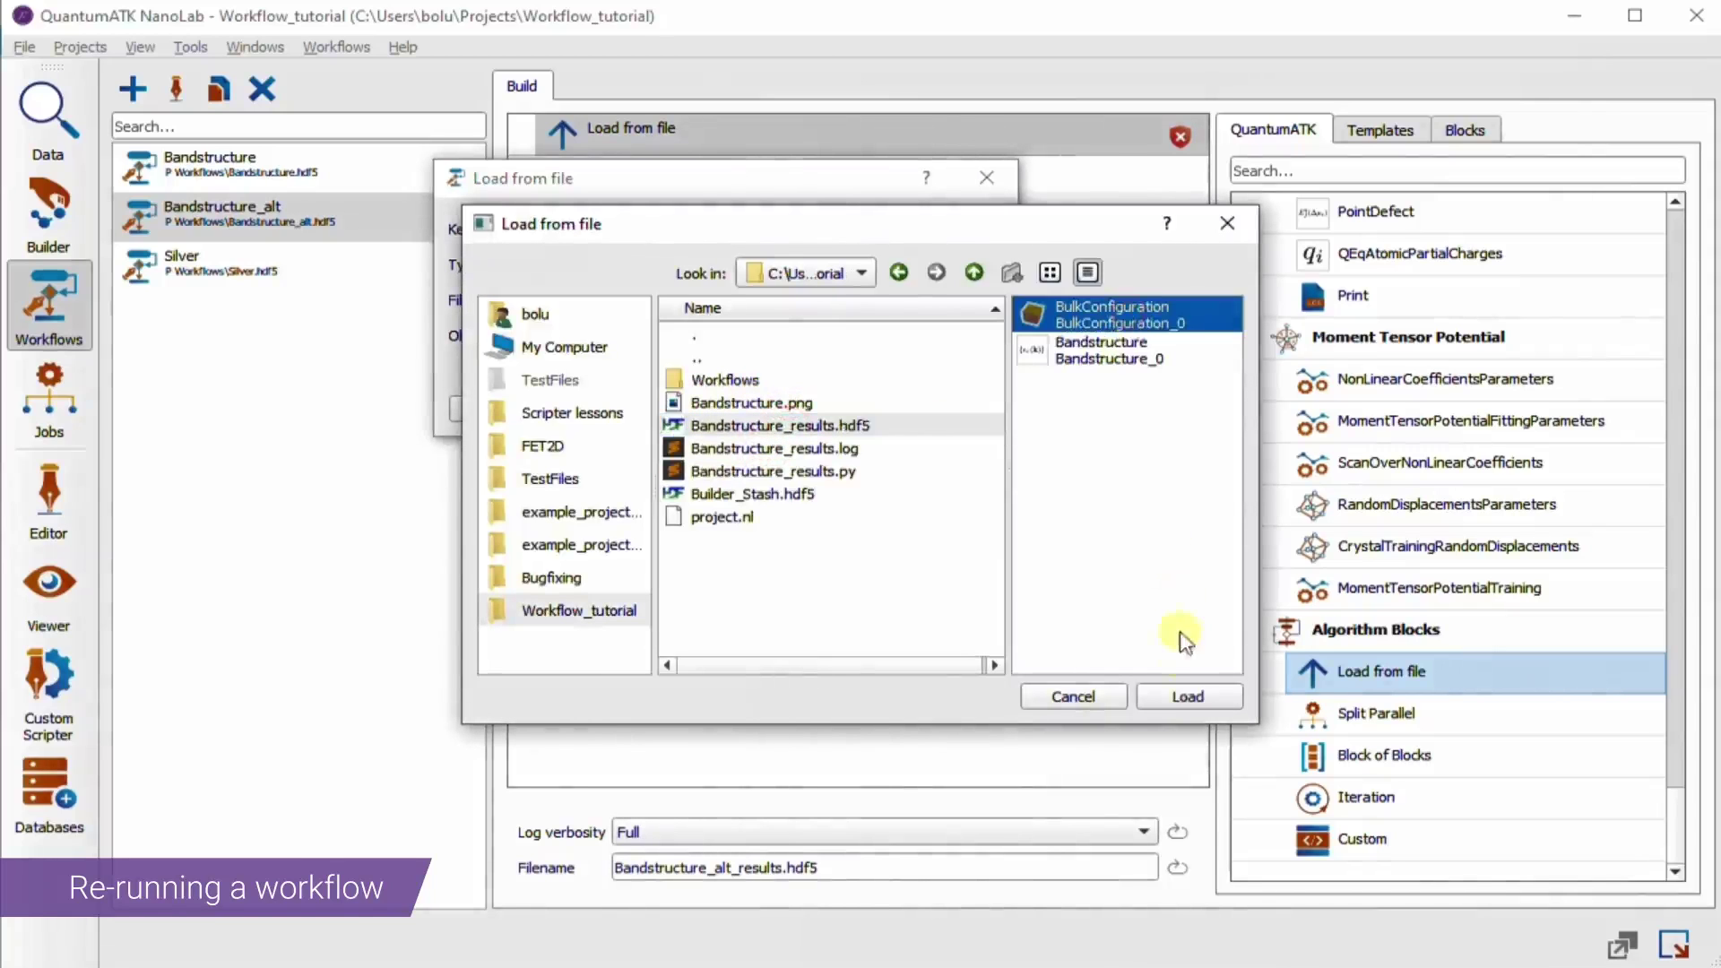
{"action": "left_click", "coordinate": [1188, 696]}
{"action": "left_click", "coordinate": [990, 179]}
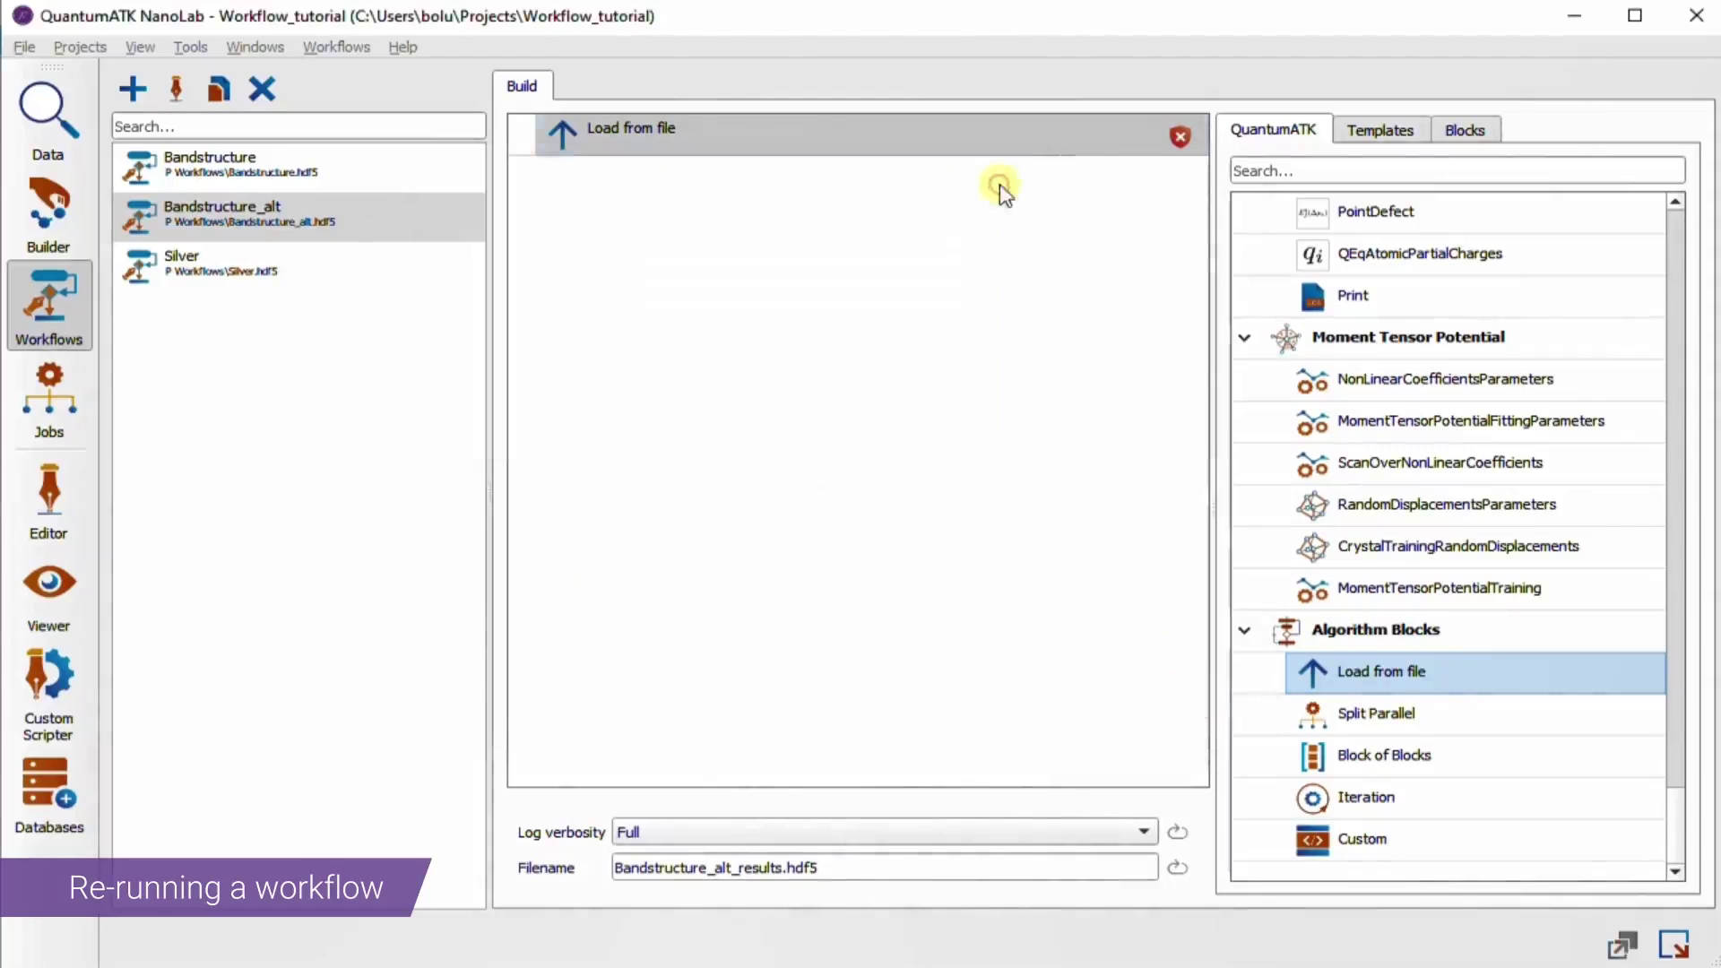
Add a Bandstructure analysis below Load from file with 35 points per segment
{"action": "left_click", "coordinate": [1310, 171]}
{"action": "type", "text": "band"}
{"action": "left_click_drag", "start_coordinate": [1401, 255], "coordinate": [834, 230]}
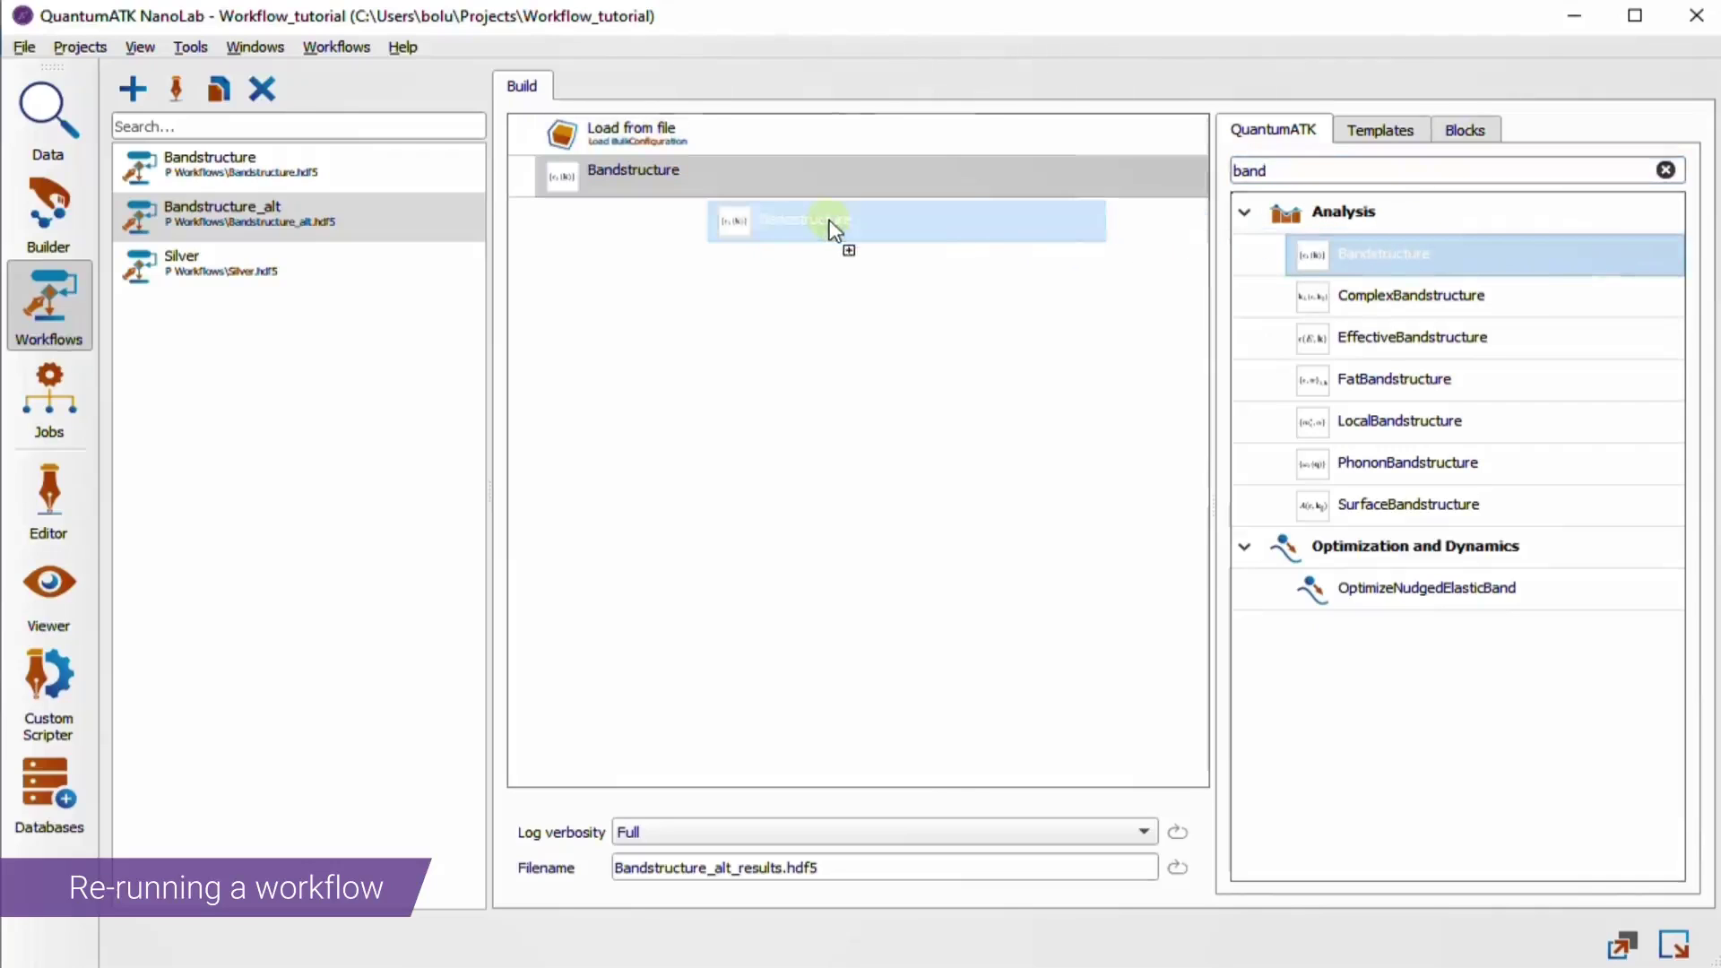
{"action": "double_click", "coordinate": [679, 177]}
{"action": "left_click", "coordinate": [730, 229]}
{"action": "key", "text": "BackSpace"}
{"action": "type", "text": "5"}
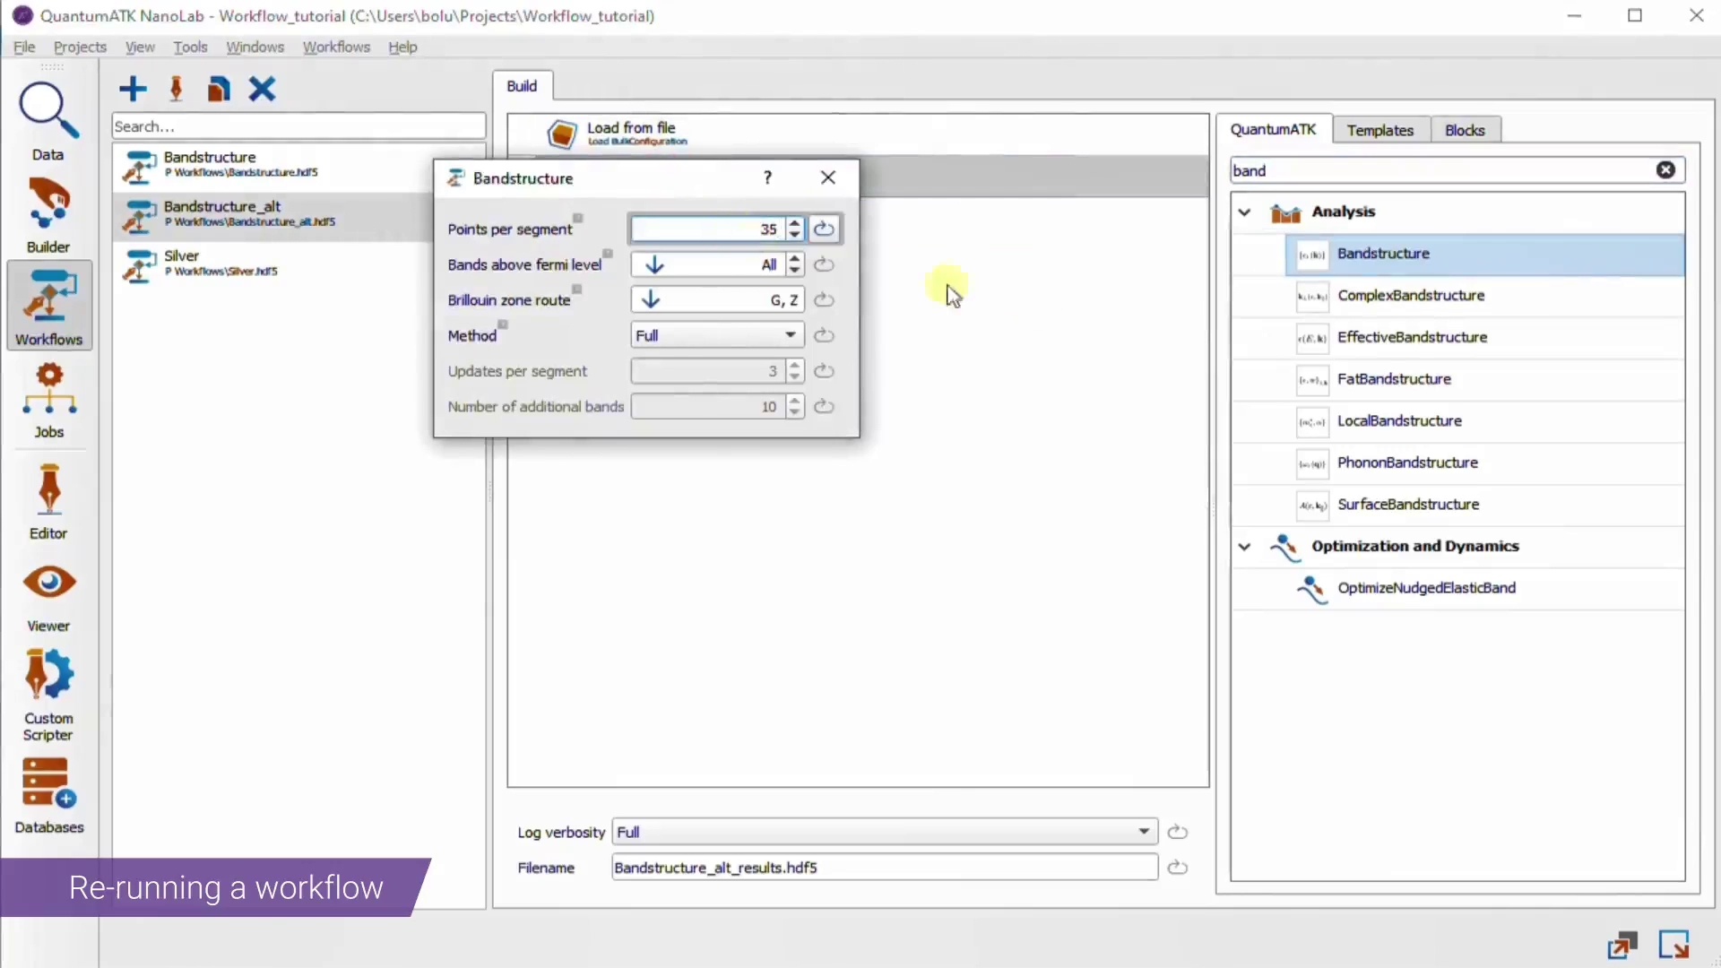
{"action": "left_click", "coordinate": [843, 181]}
Export the workflow as Bandstructure_alt_results.py and add it to the local job queue
{"action": "left_click", "coordinate": [1669, 950]}
{"action": "left_click", "coordinate": [1645, 927]}
{"action": "left_click", "coordinate": [1120, 632]}
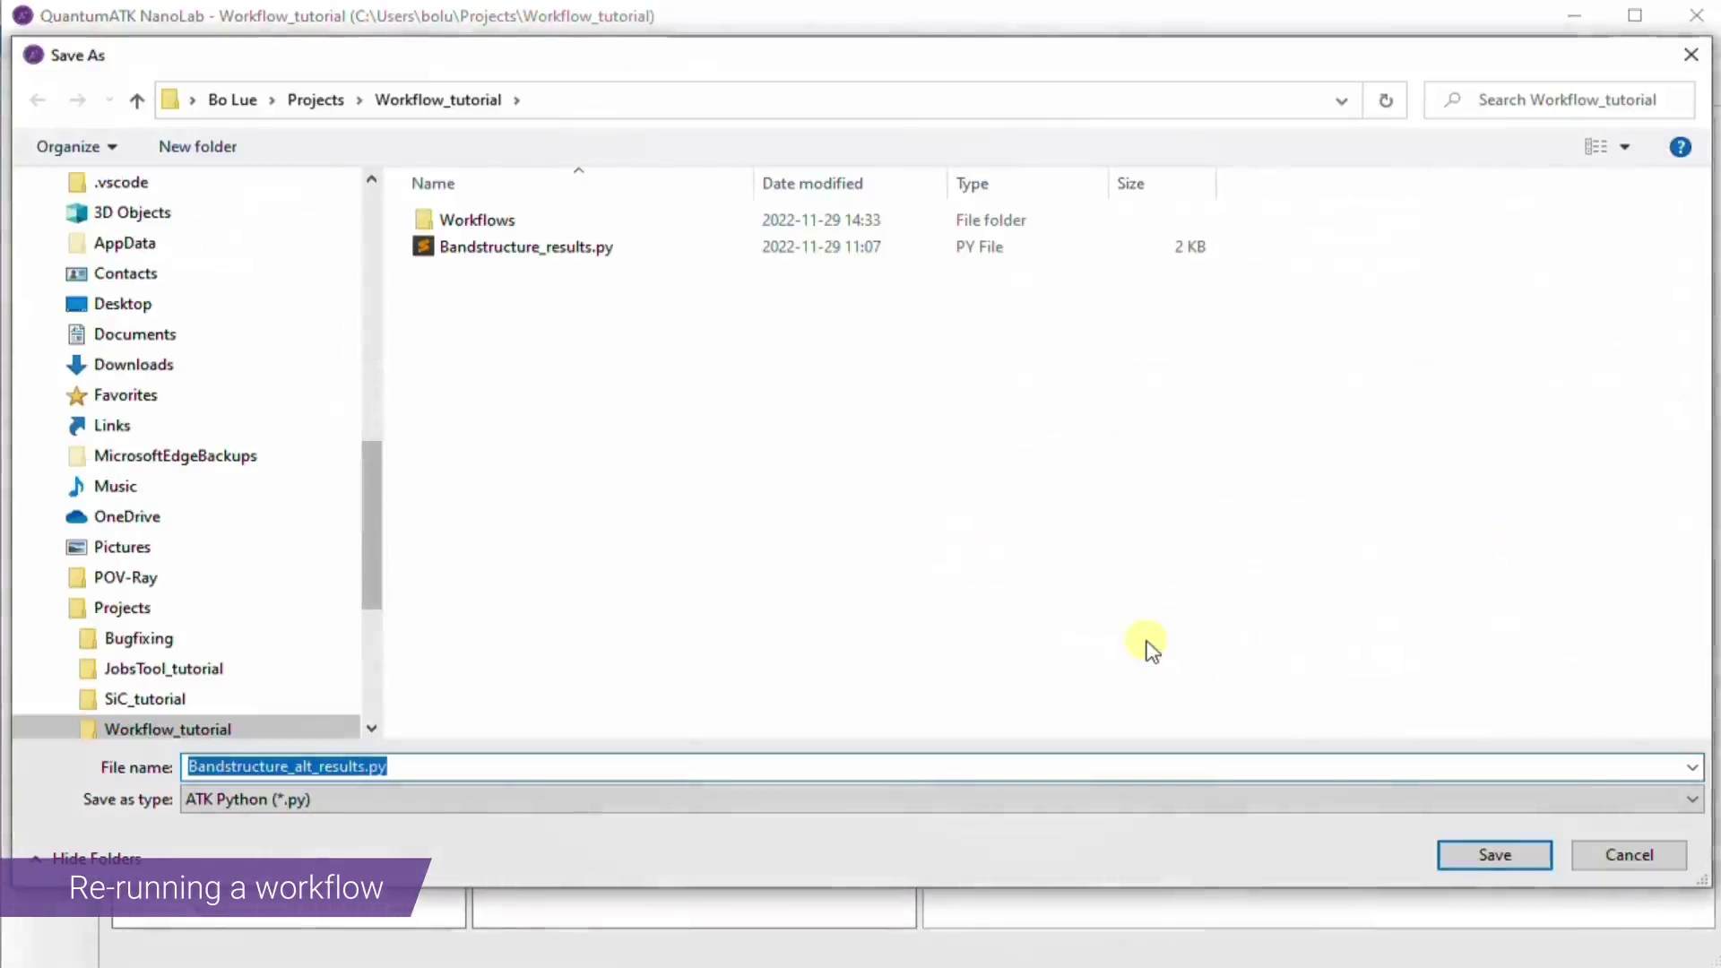
{"action": "left_click", "coordinate": [1494, 855]}
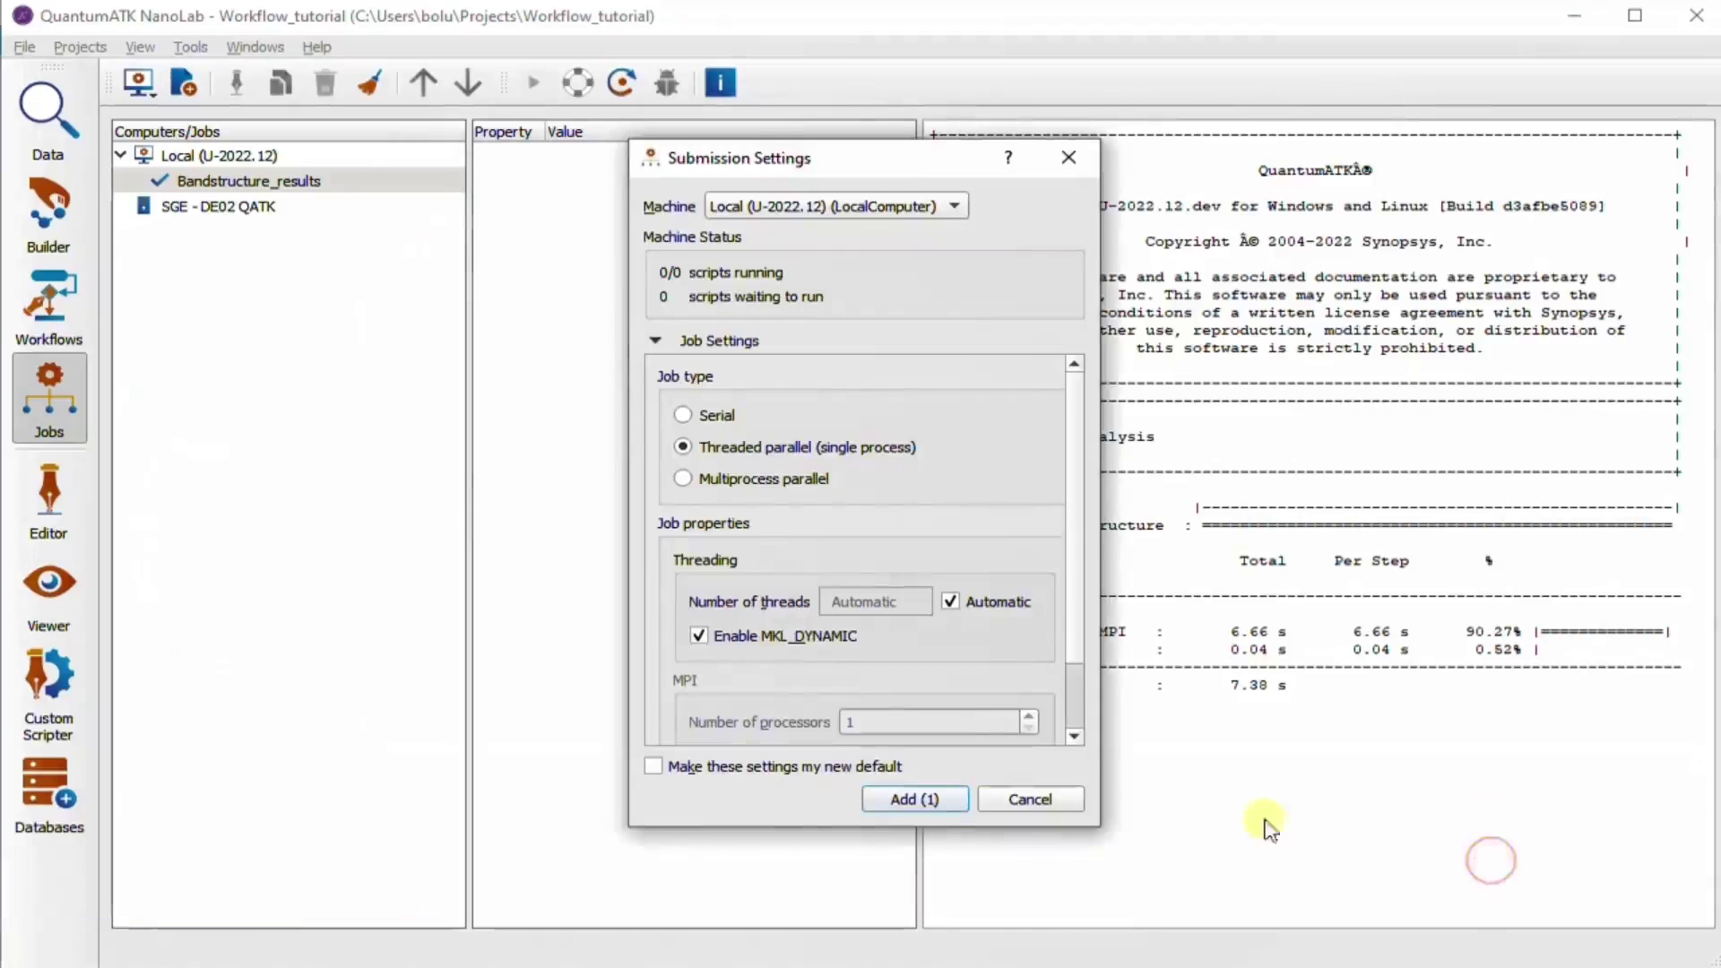
{"action": "left_click", "coordinate": [942, 803]}
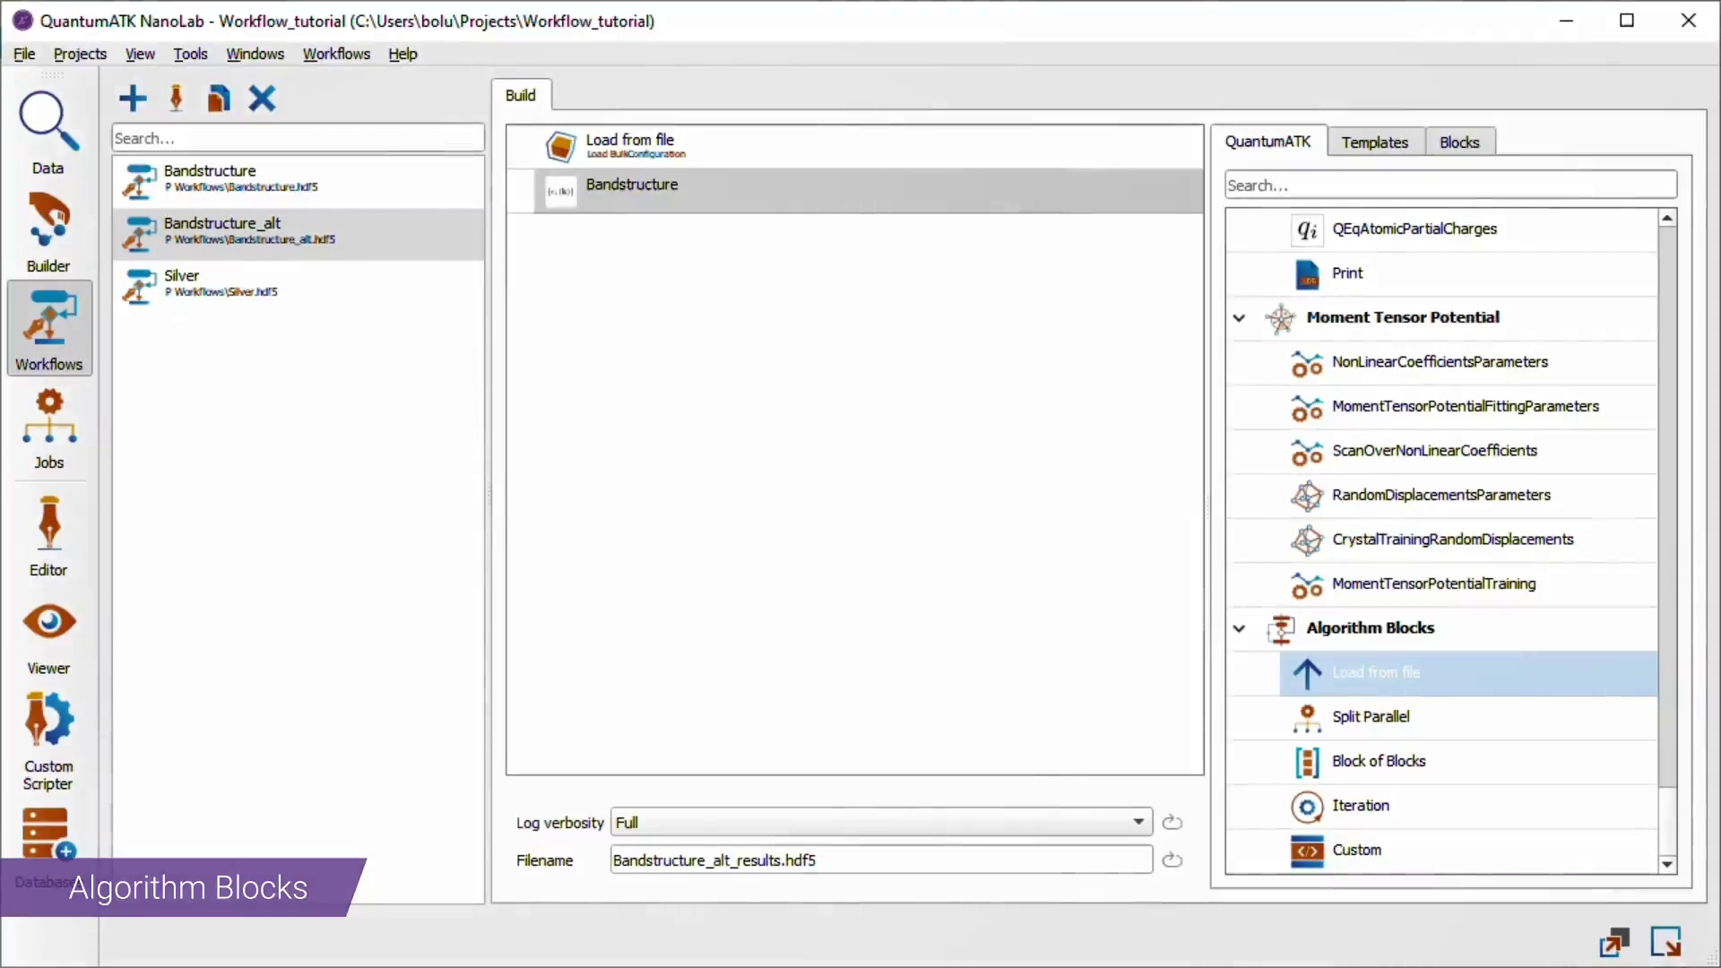
{"action": "left_click", "coordinate": [1458, 708]}
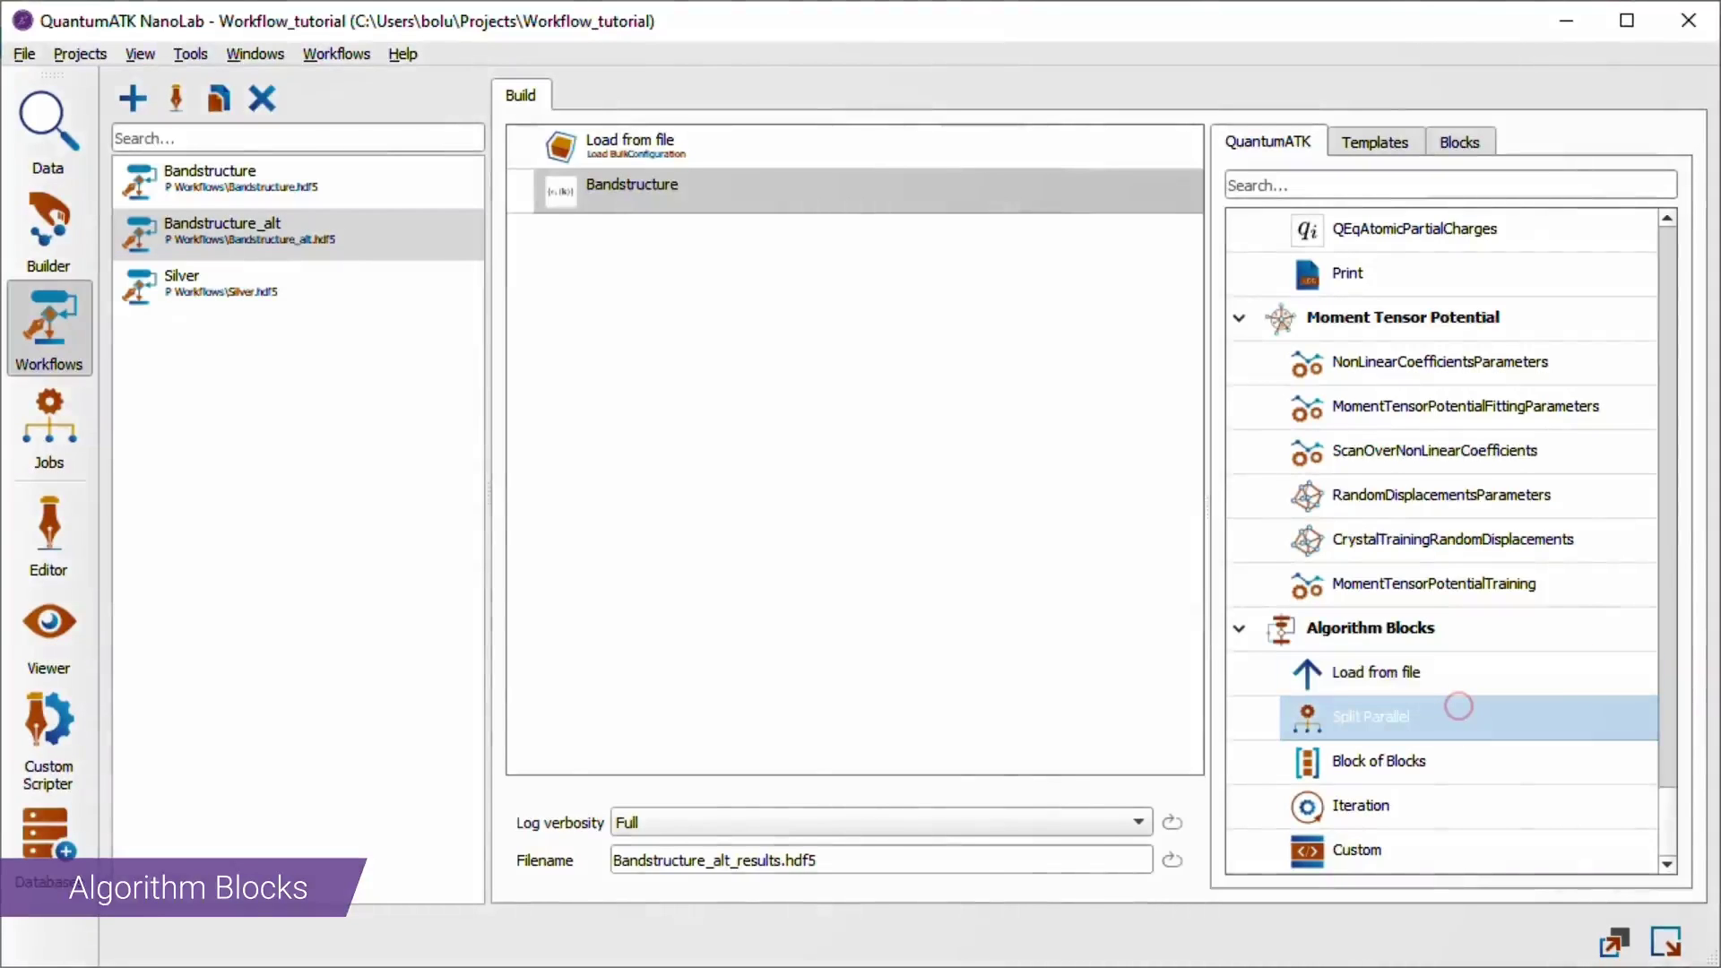
{"action": "left_click", "coordinate": [1437, 805]}
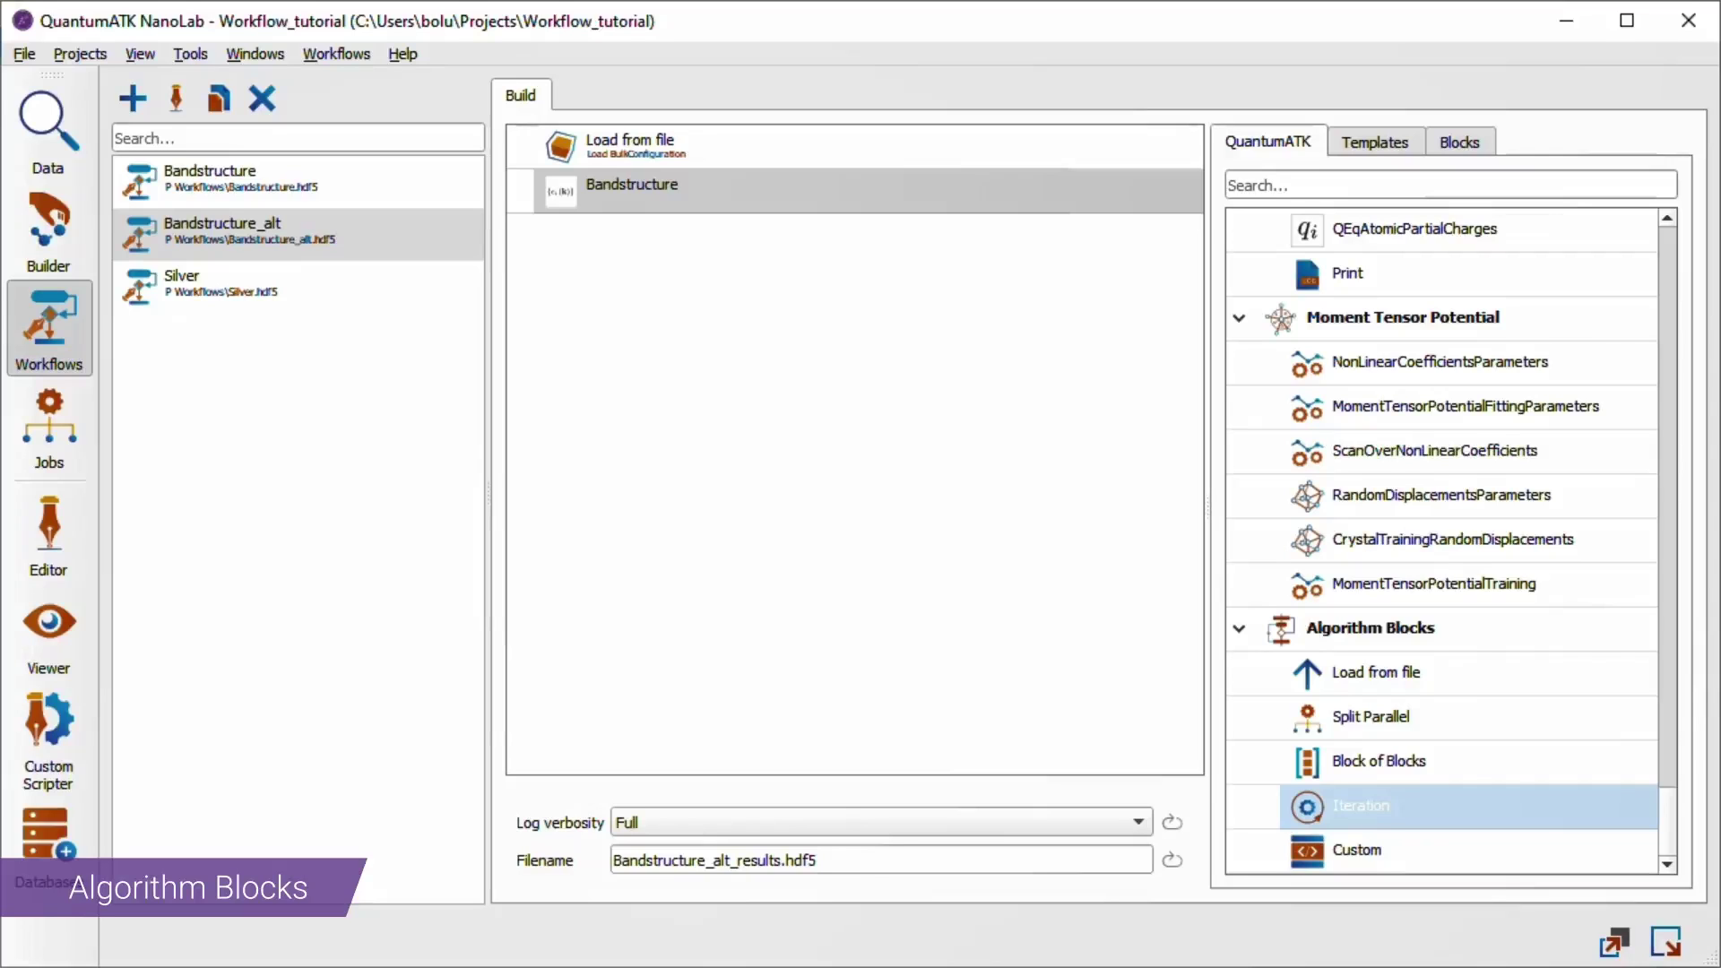
Append the Metal (Low) and Constant Density Melt Quench (DFT) templates to the workflow
{"action": "left_click", "coordinate": [1370, 140]}
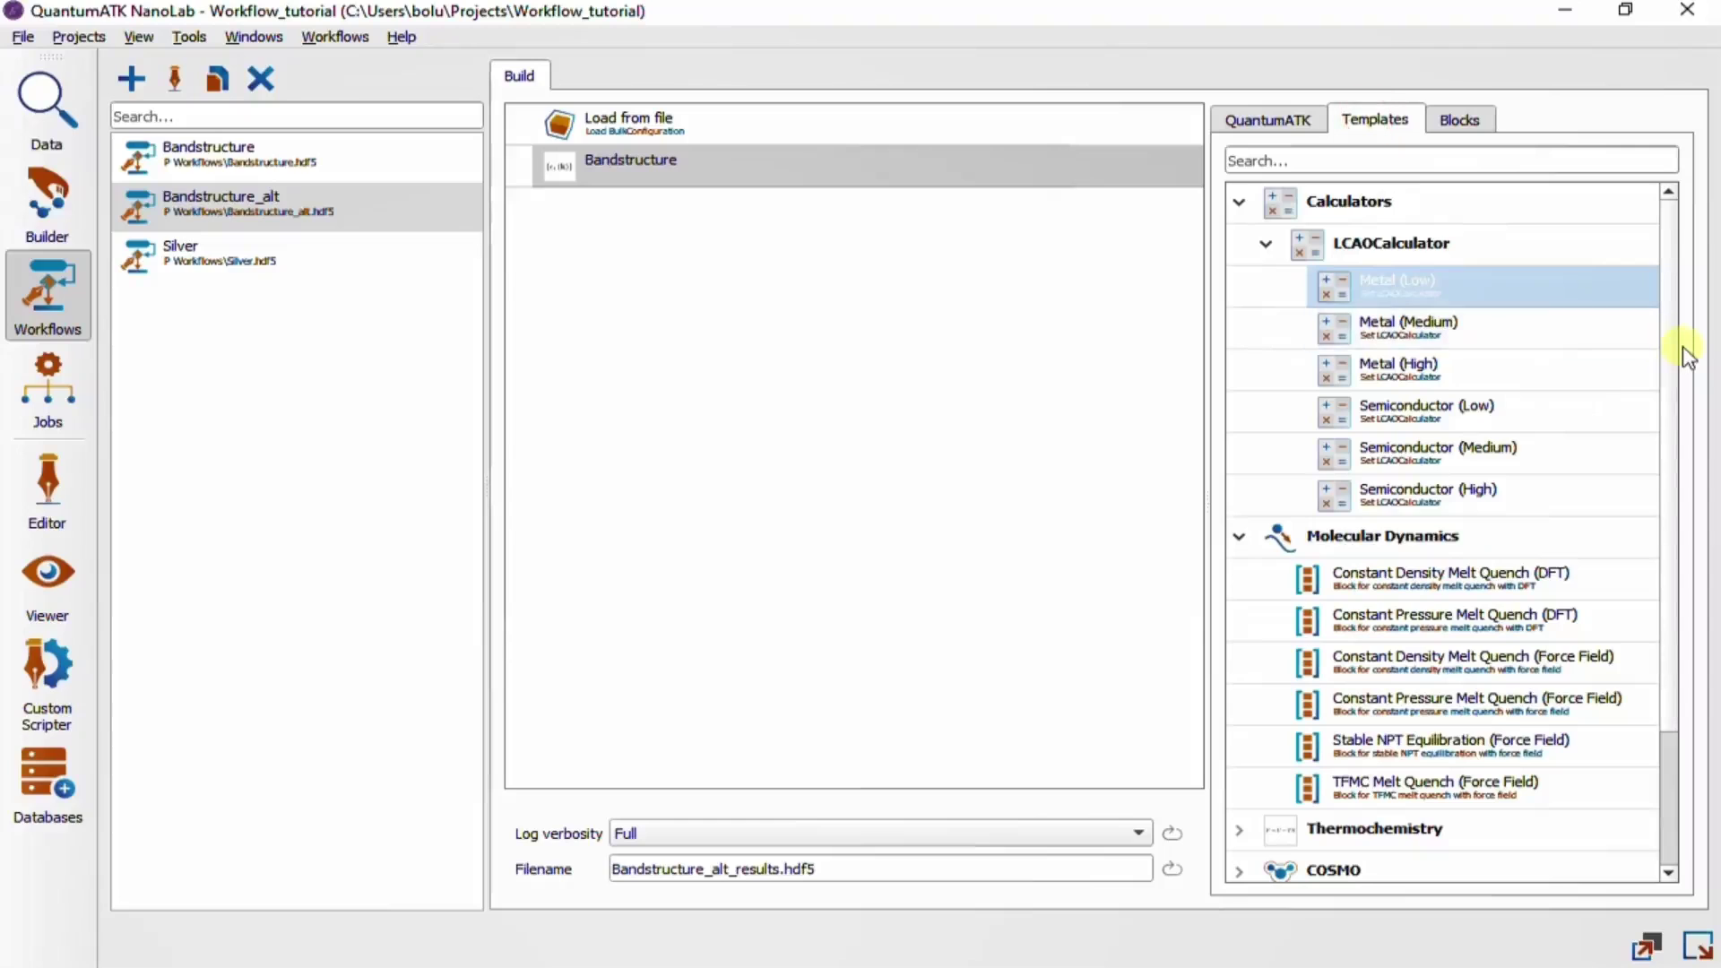
{"action": "left_click_drag", "start_coordinate": [1434, 287], "coordinate": [692, 230]}
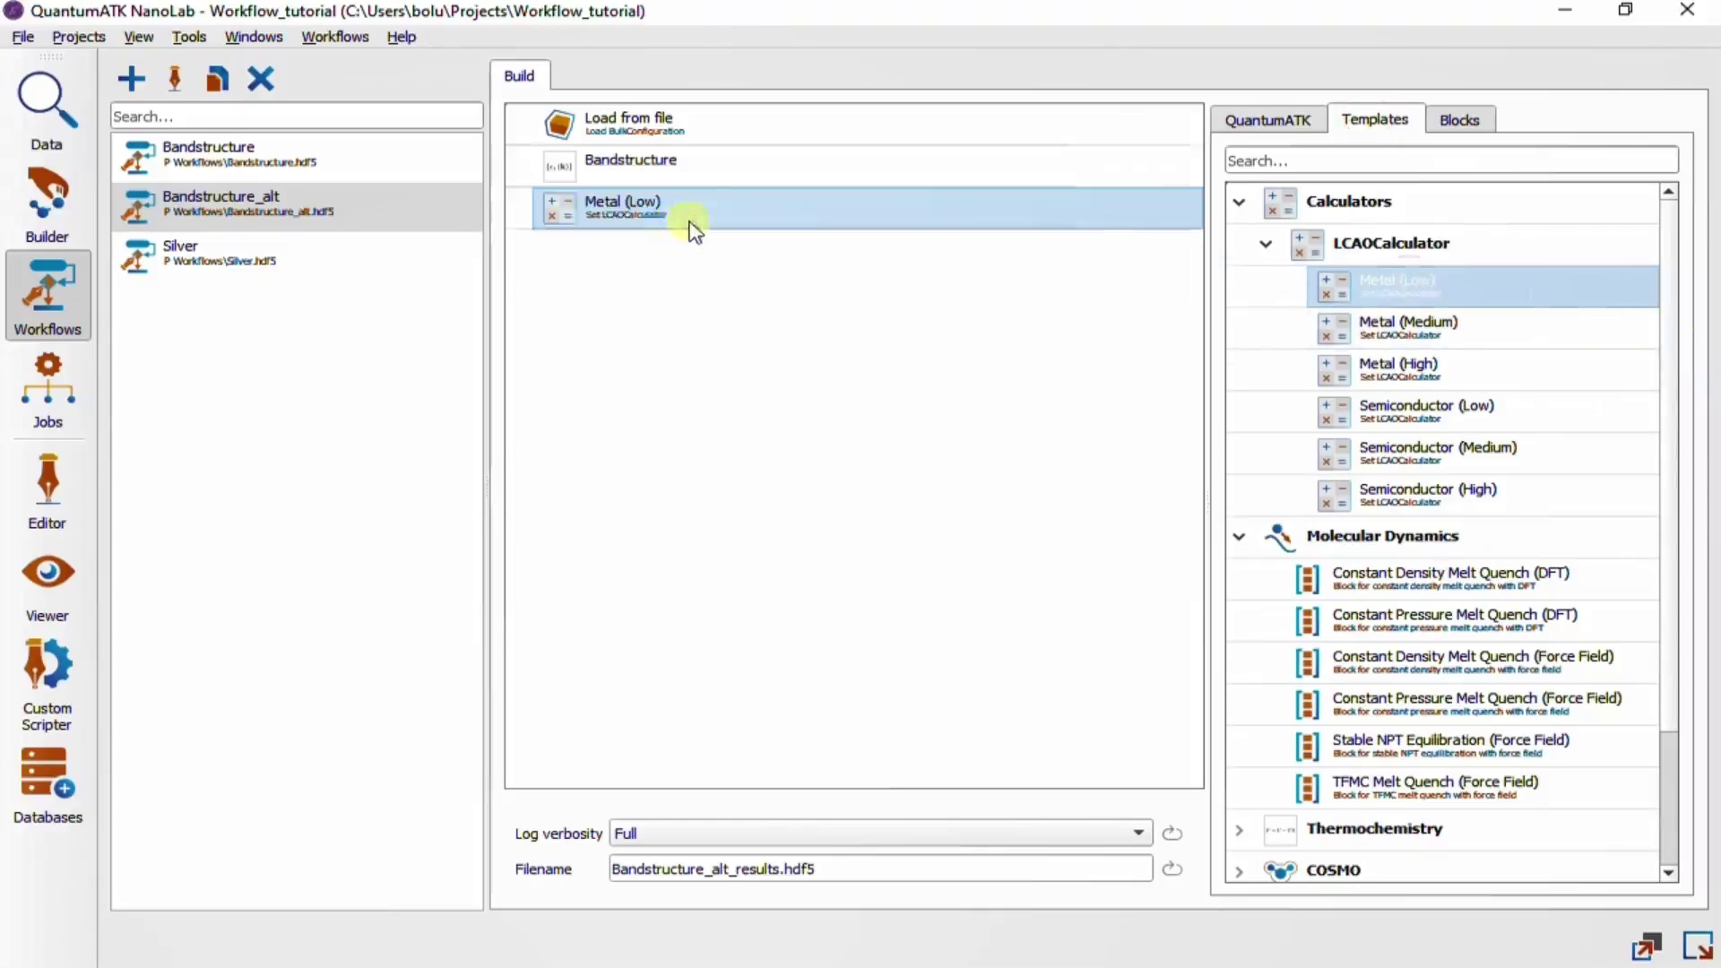
{"action": "left_click_drag", "start_coordinate": [1381, 579], "coordinate": [538, 255]}
Expand the melt quench block to inspect its steps, including the final OptimizeGeometry
{"action": "left_click", "coordinate": [518, 248]}
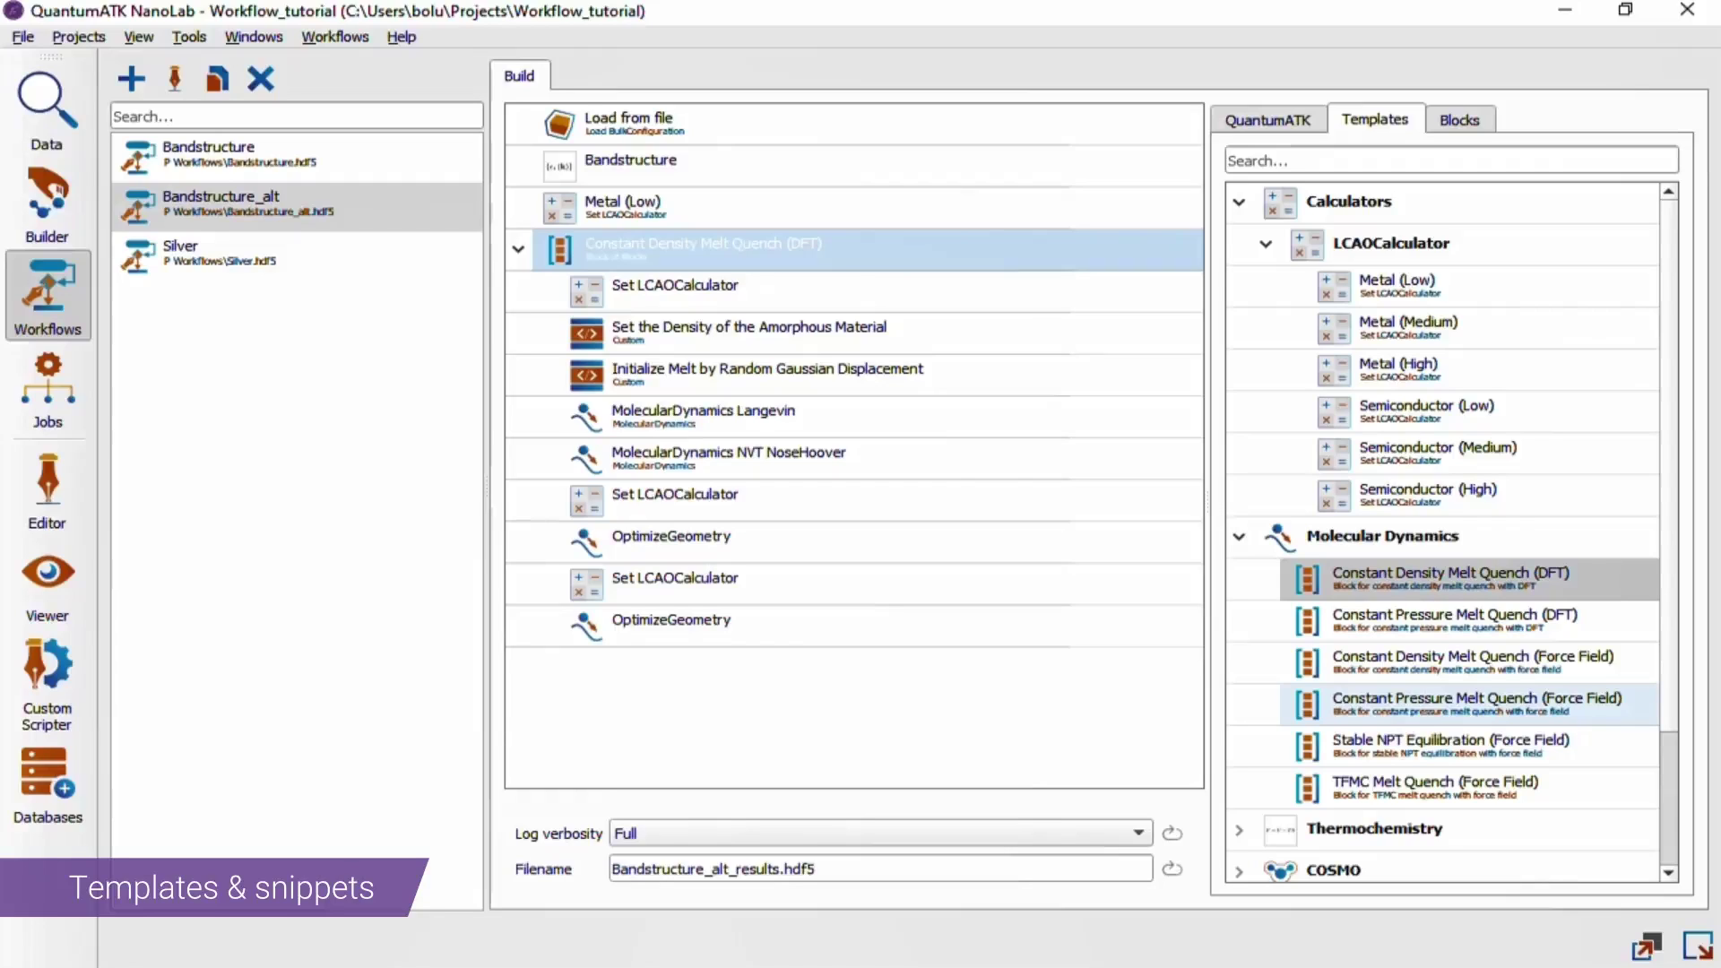
{"action": "left_click", "coordinate": [834, 623]}
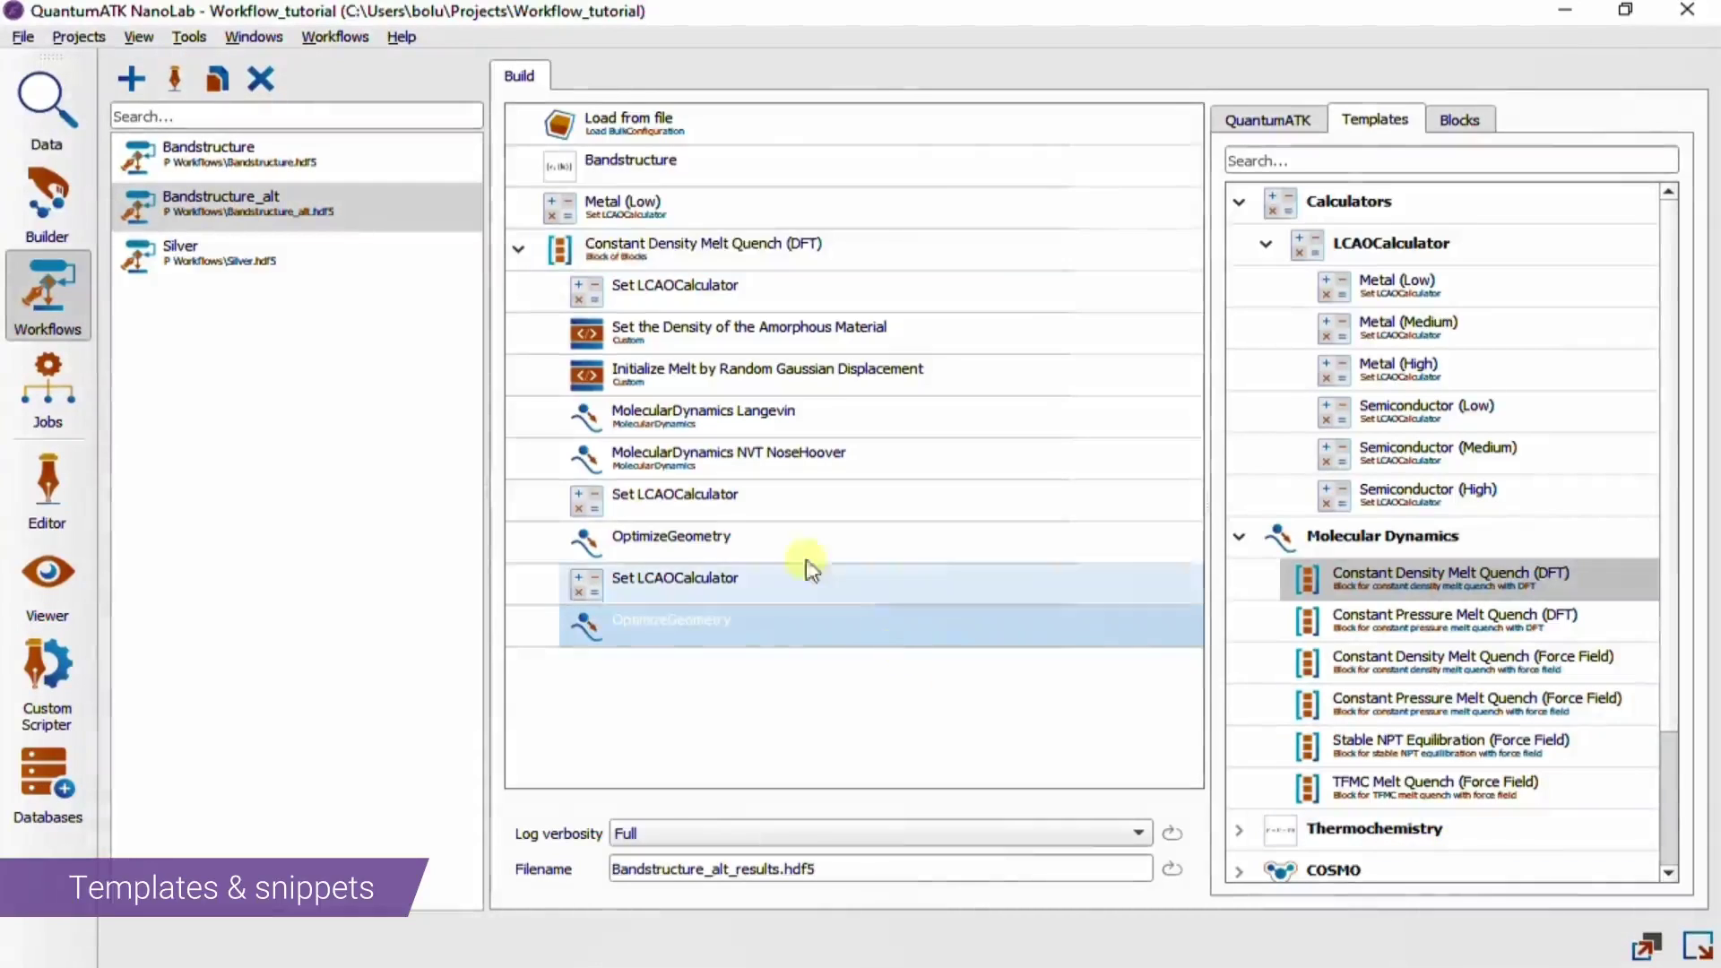
{"action": "left_click", "coordinate": [520, 256]}
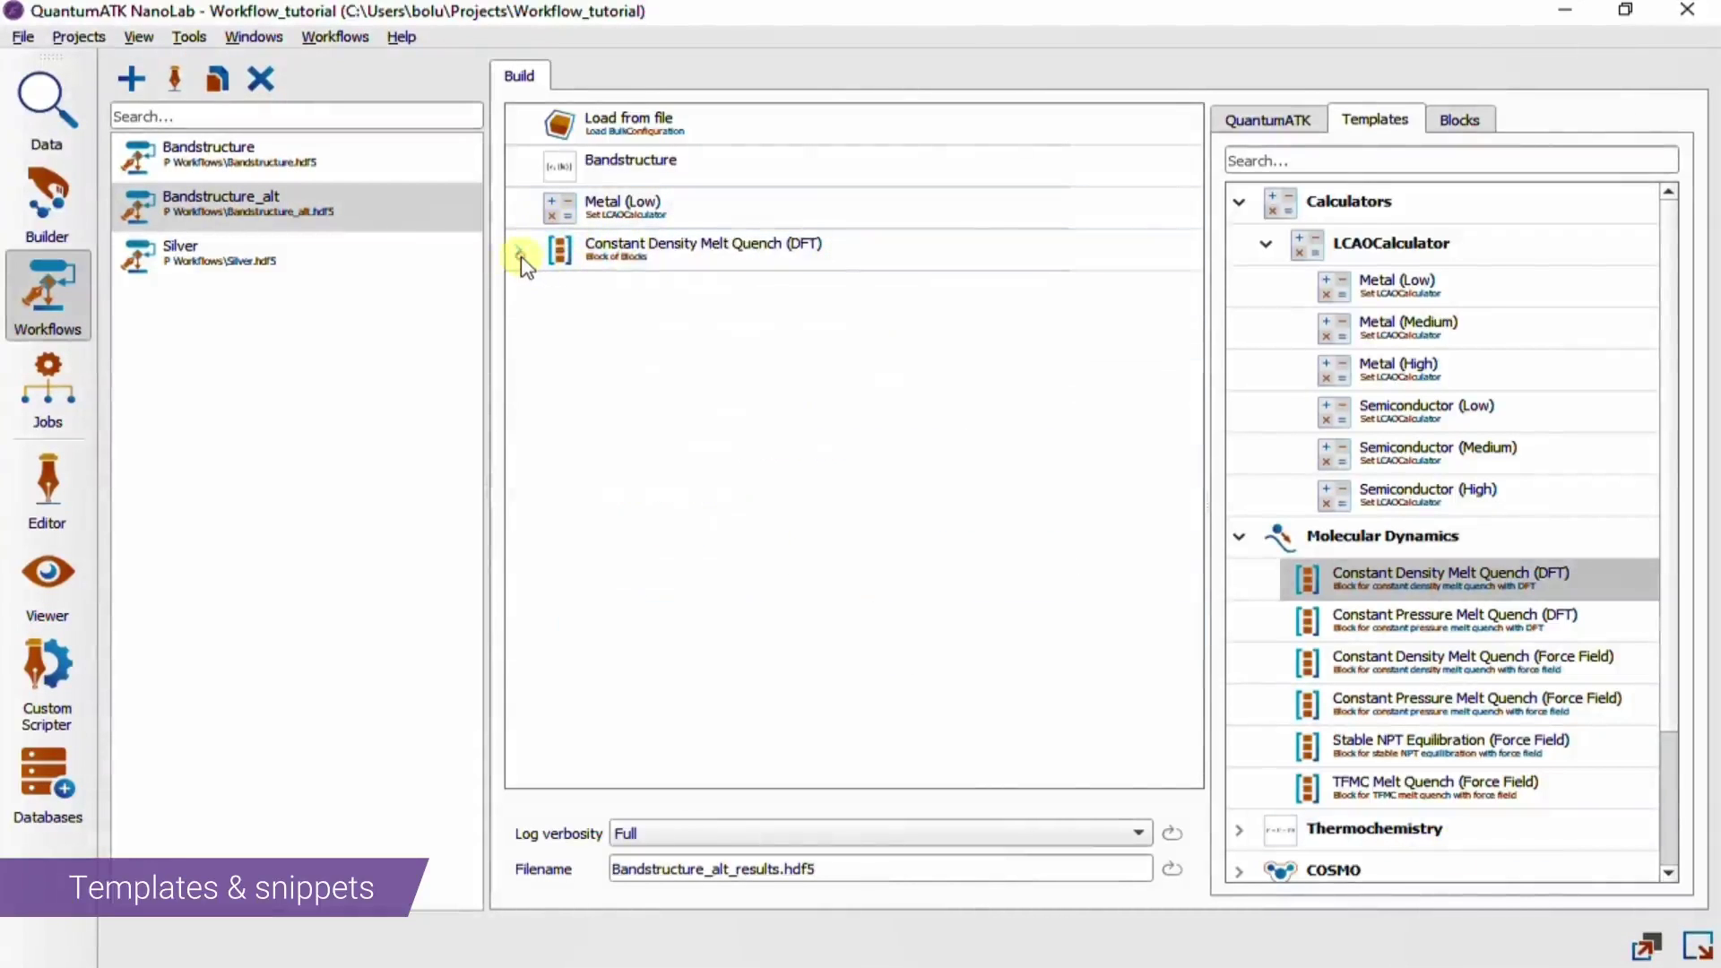
{"action": "left_click", "coordinate": [520, 251]}
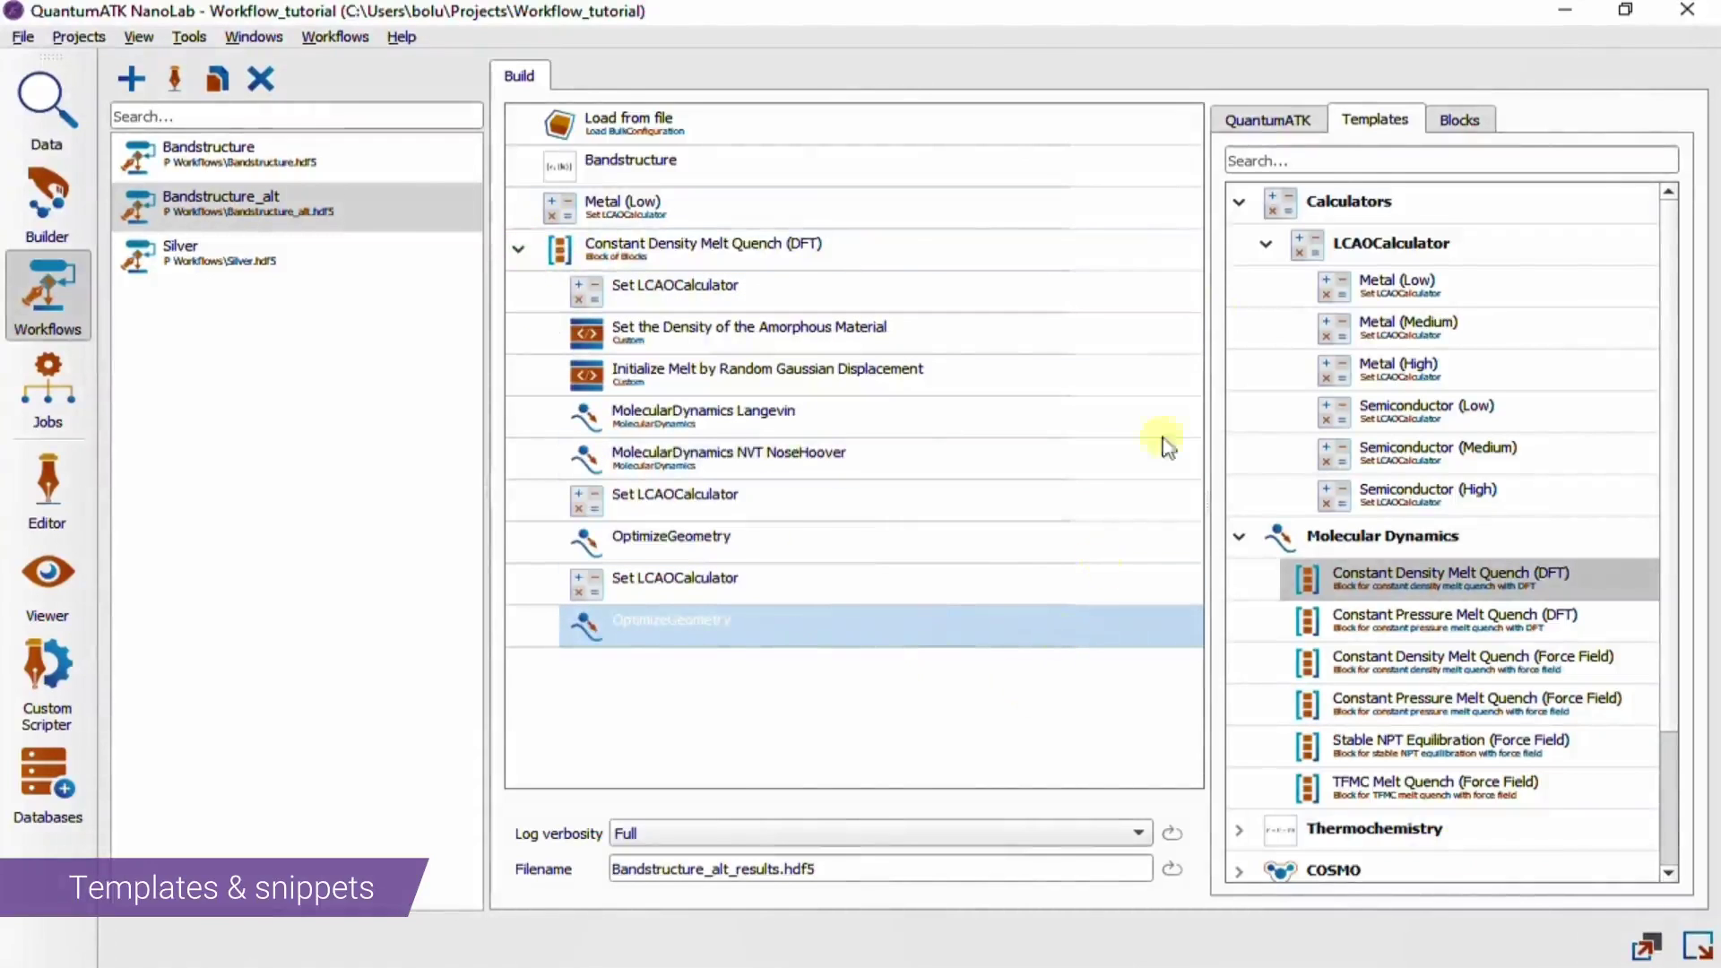
{"action": "left_click", "coordinate": [1293, 122]}
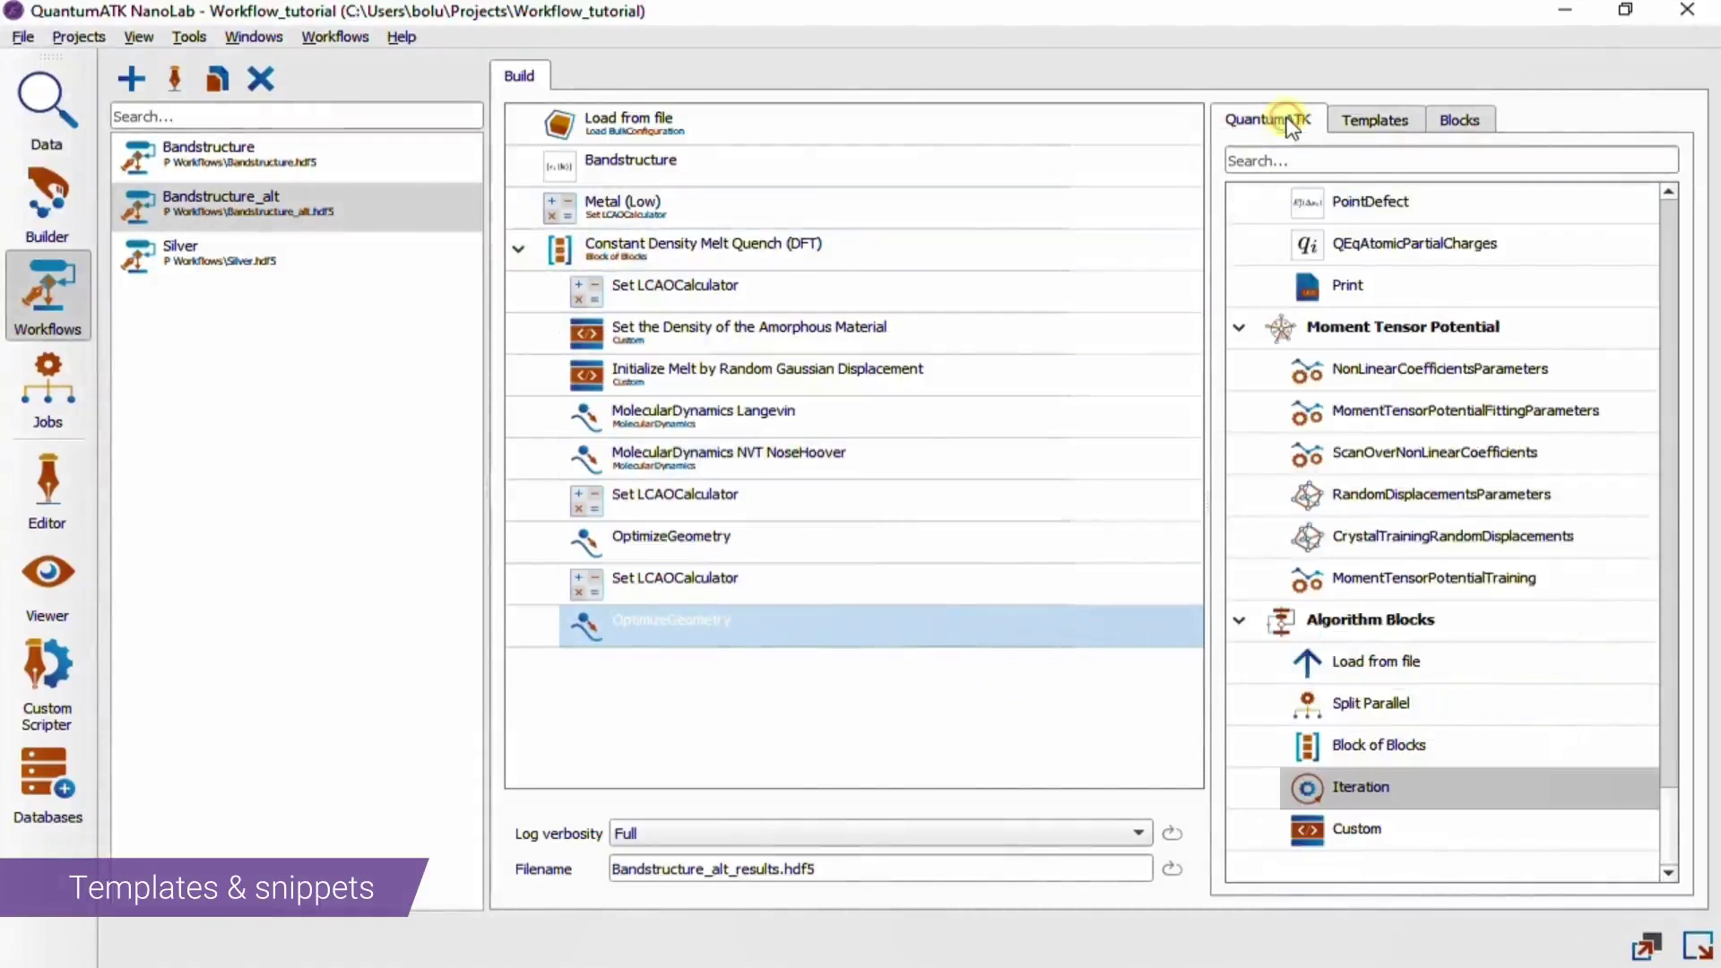
{"action": "left_click", "coordinate": [1418, 747]}
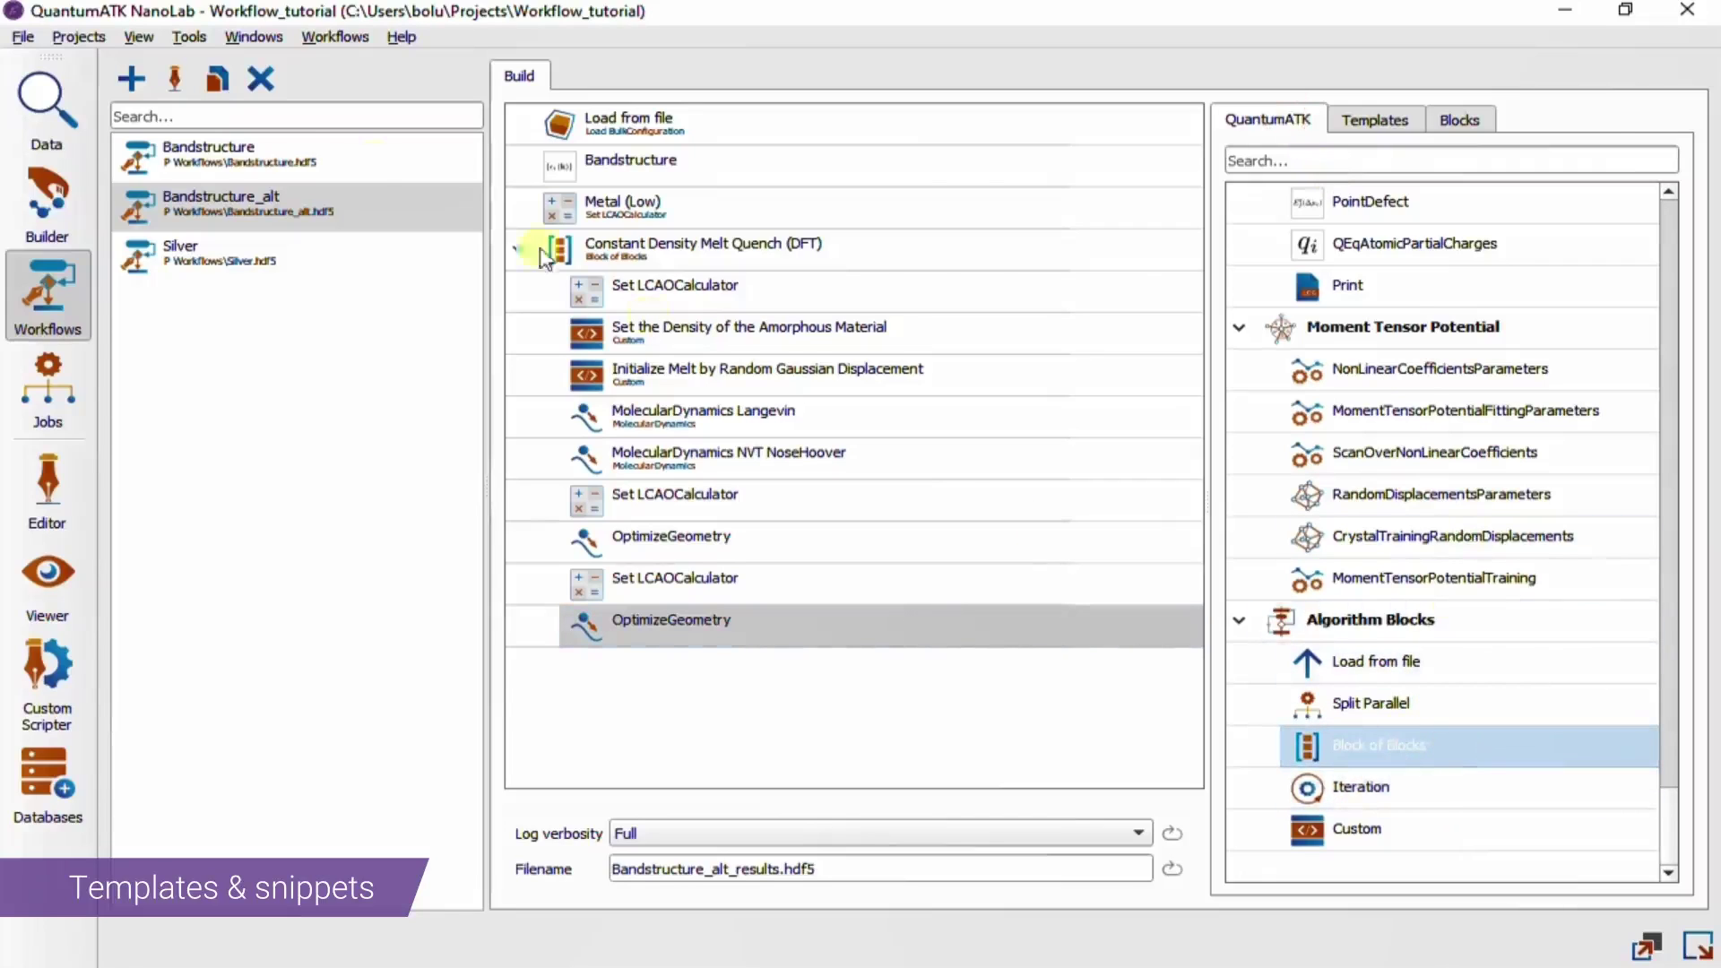
Put Set LCAOCalculator and Bandstructure inside a new Block of Blocks in the Bandstructure workflow
{"action": "left_click", "coordinate": [221, 164]}
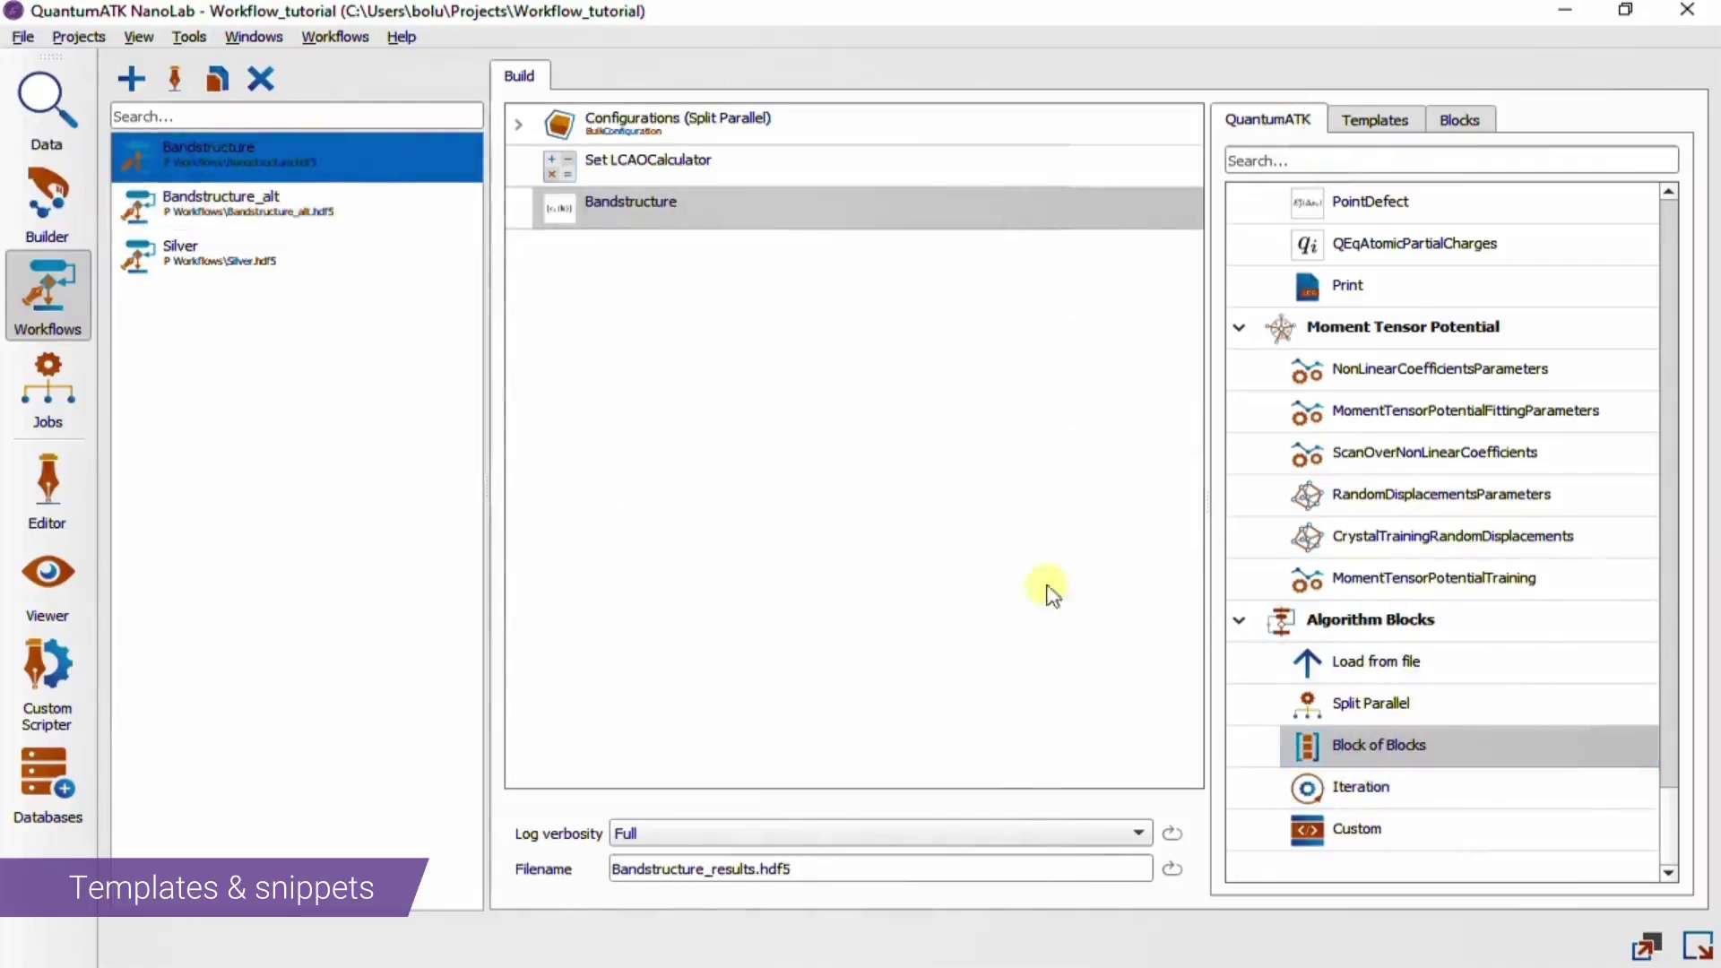
{"action": "left_click_drag", "start_coordinate": [1419, 758], "coordinate": [685, 267]}
{"action": "left_click_drag", "start_coordinate": [649, 168], "coordinate": [634, 200]}
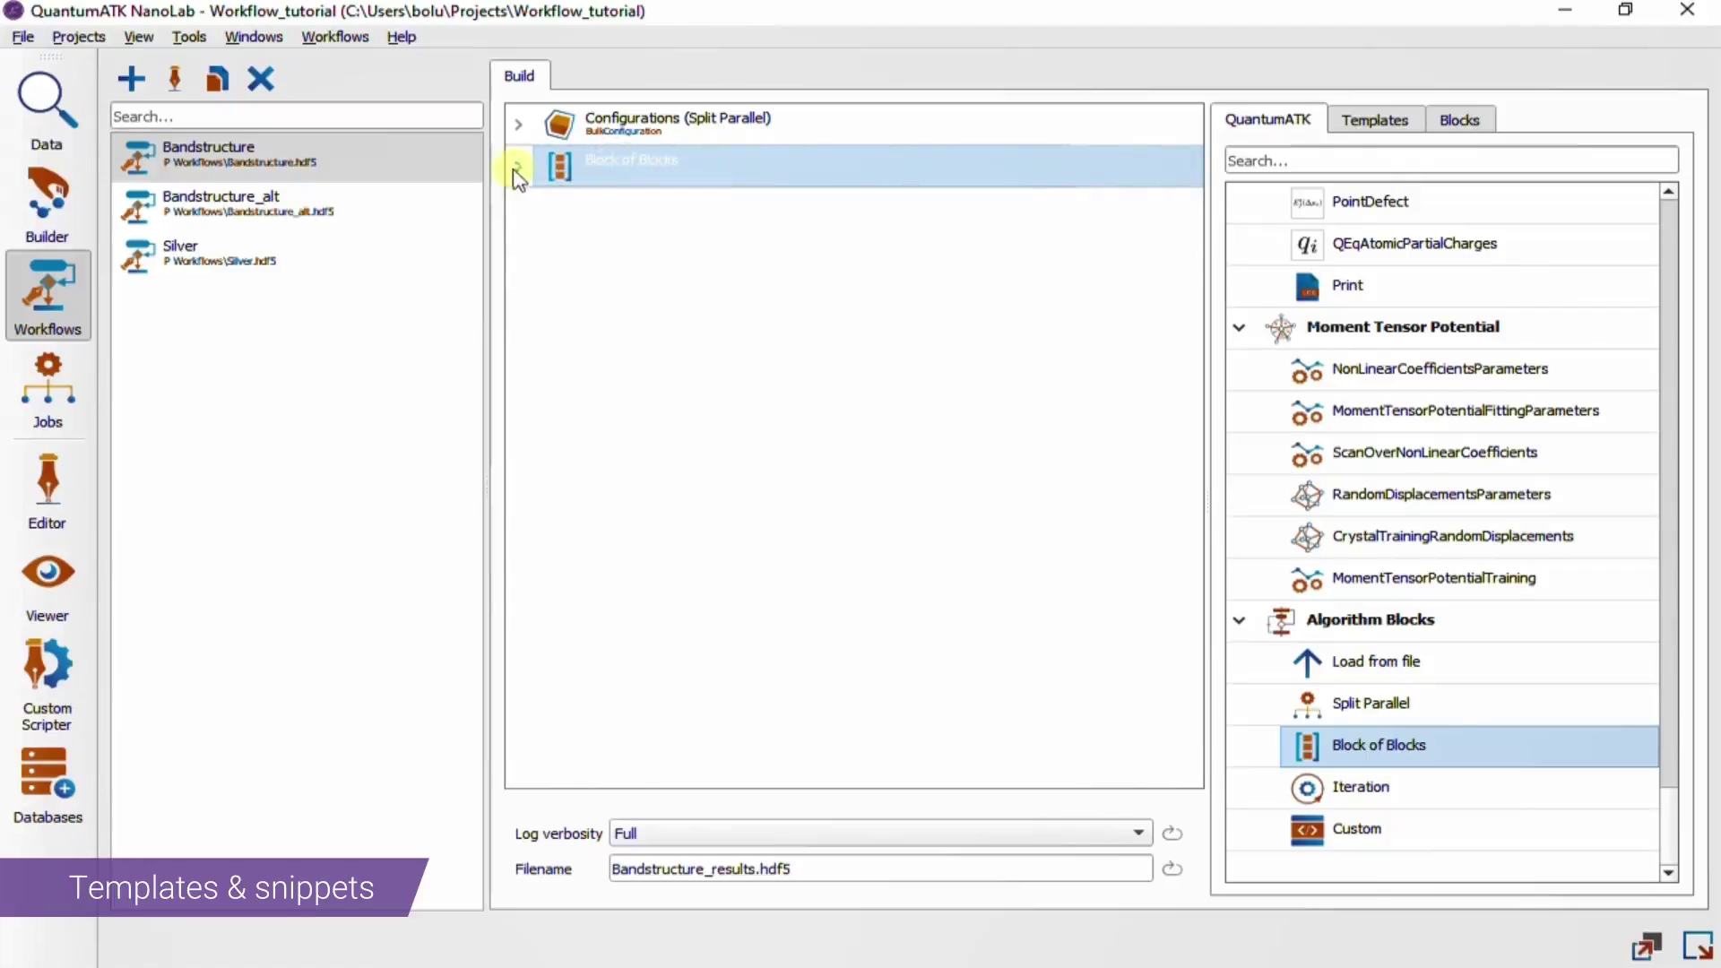
{"action": "left_click", "coordinate": [518, 166]}
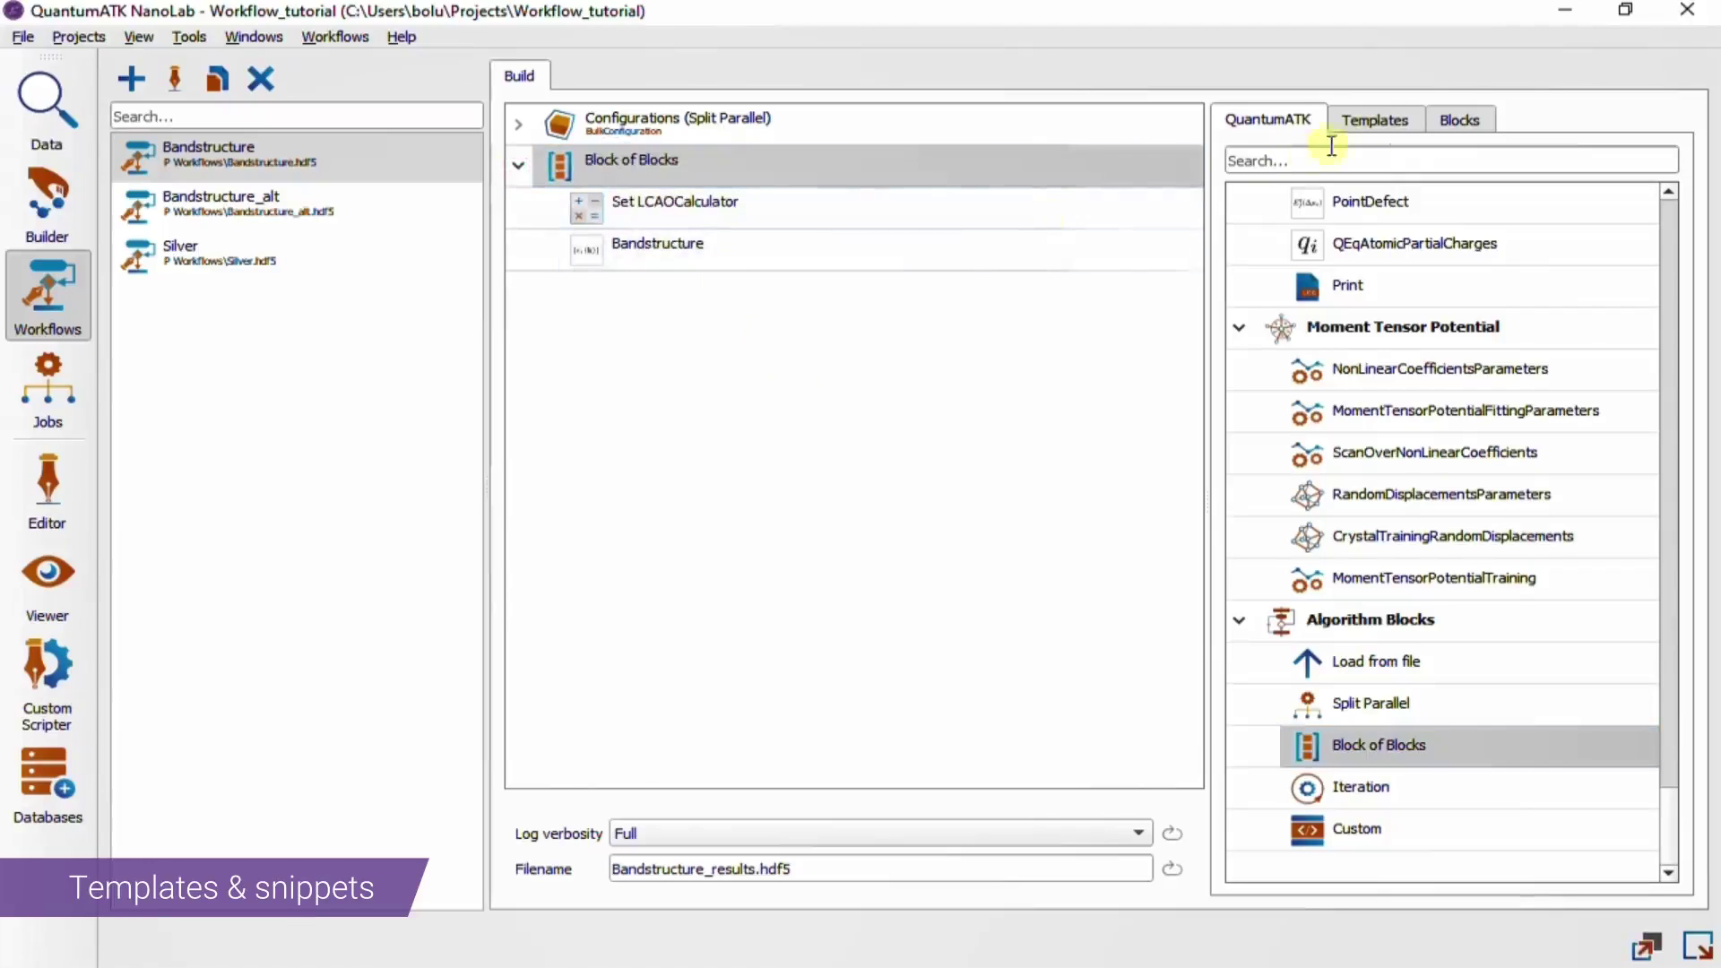
Save the Block of Blocks as a custom block named Bandstructure
{"action": "left_click", "coordinate": [1459, 119]}
{"action": "left_click_drag", "start_coordinate": [726, 166], "coordinate": [1345, 241]}
{"action": "right_click", "coordinate": [1345, 204]}
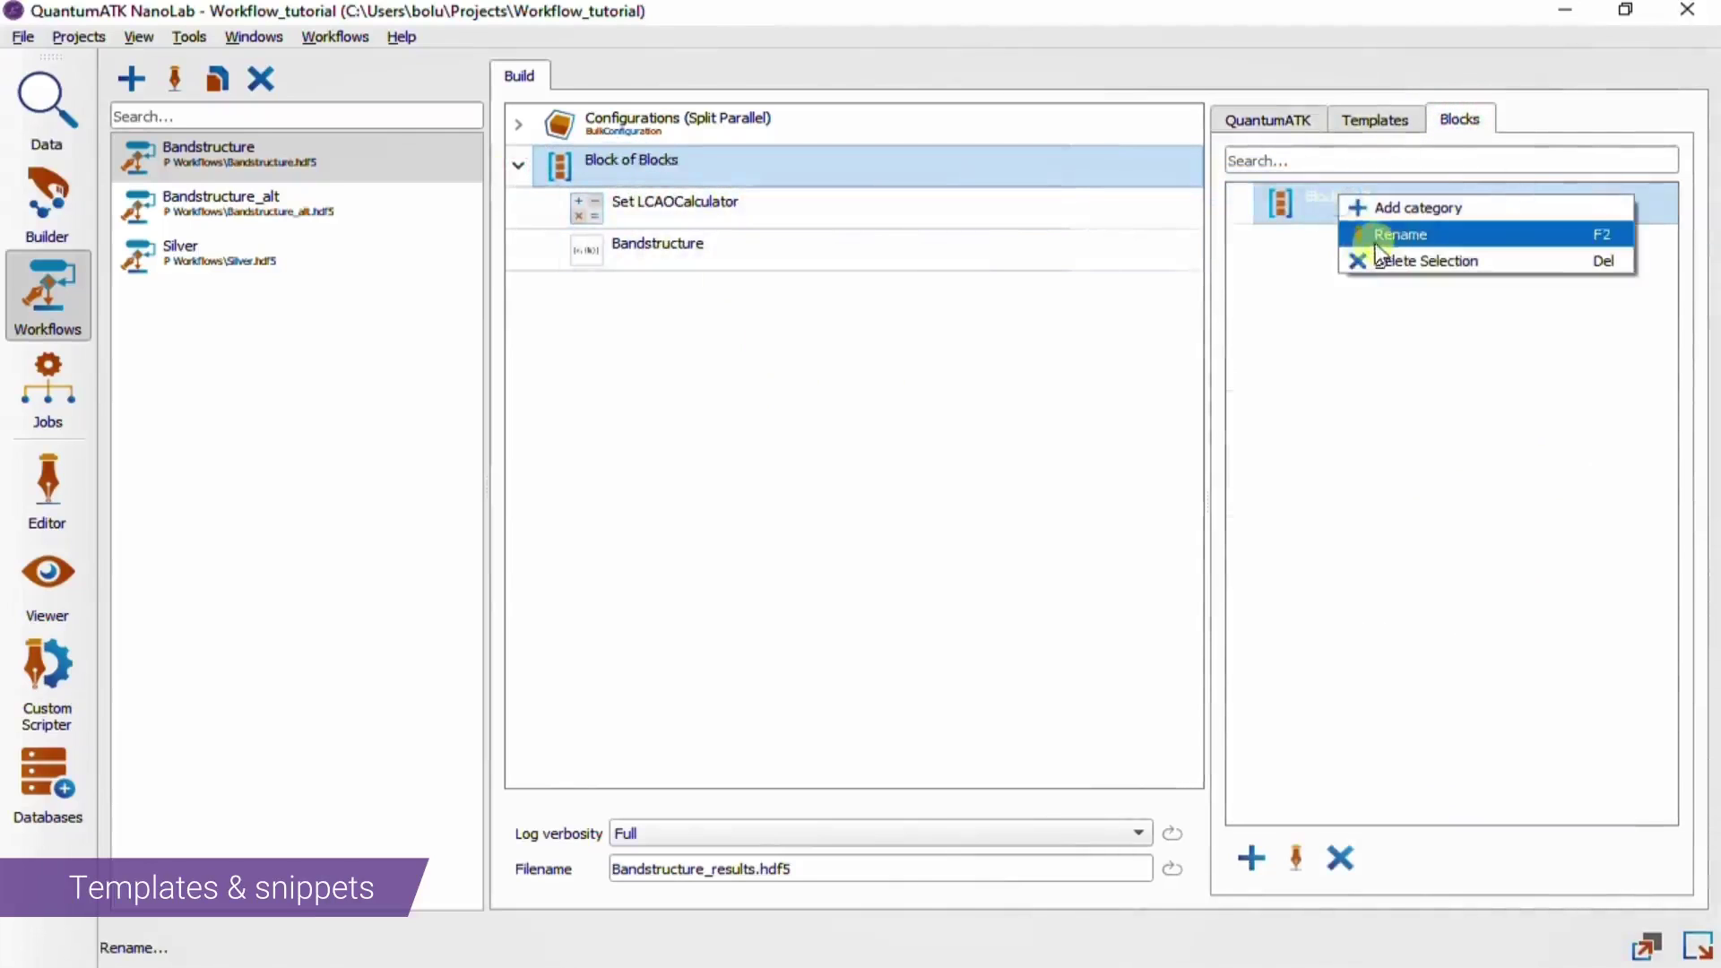
{"action": "left_click", "coordinate": [1374, 244]}
{"action": "type", "text": "Bandstructure"}
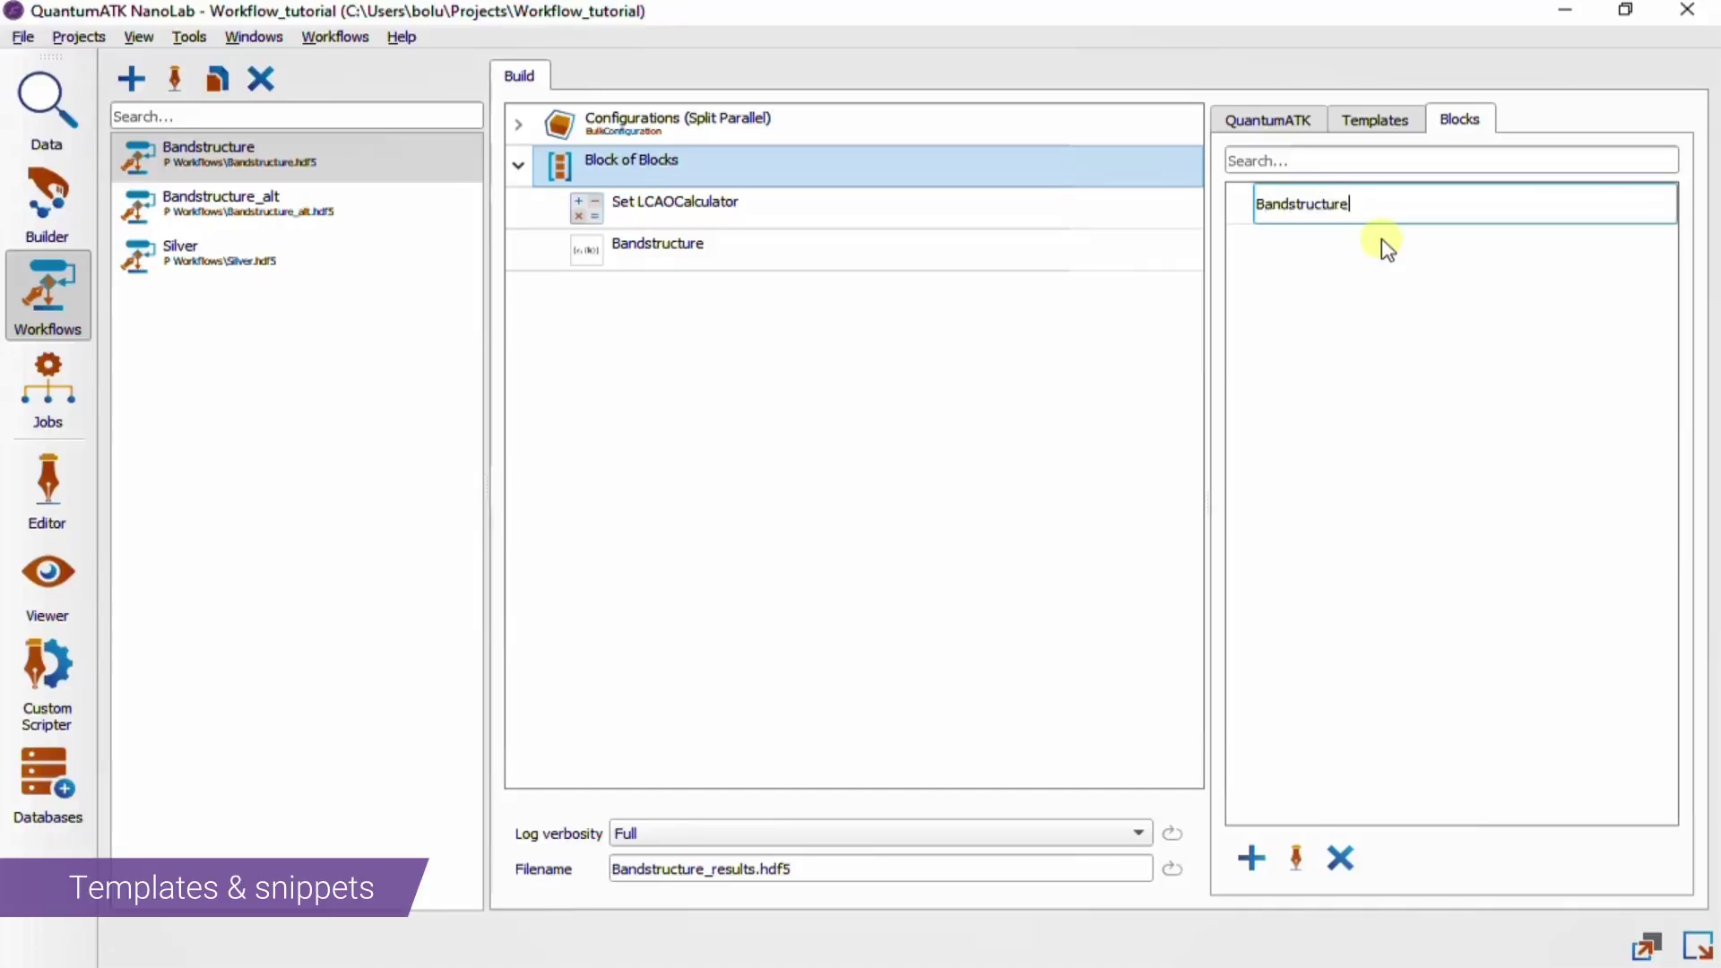
{"action": "key", "text": "Return"}
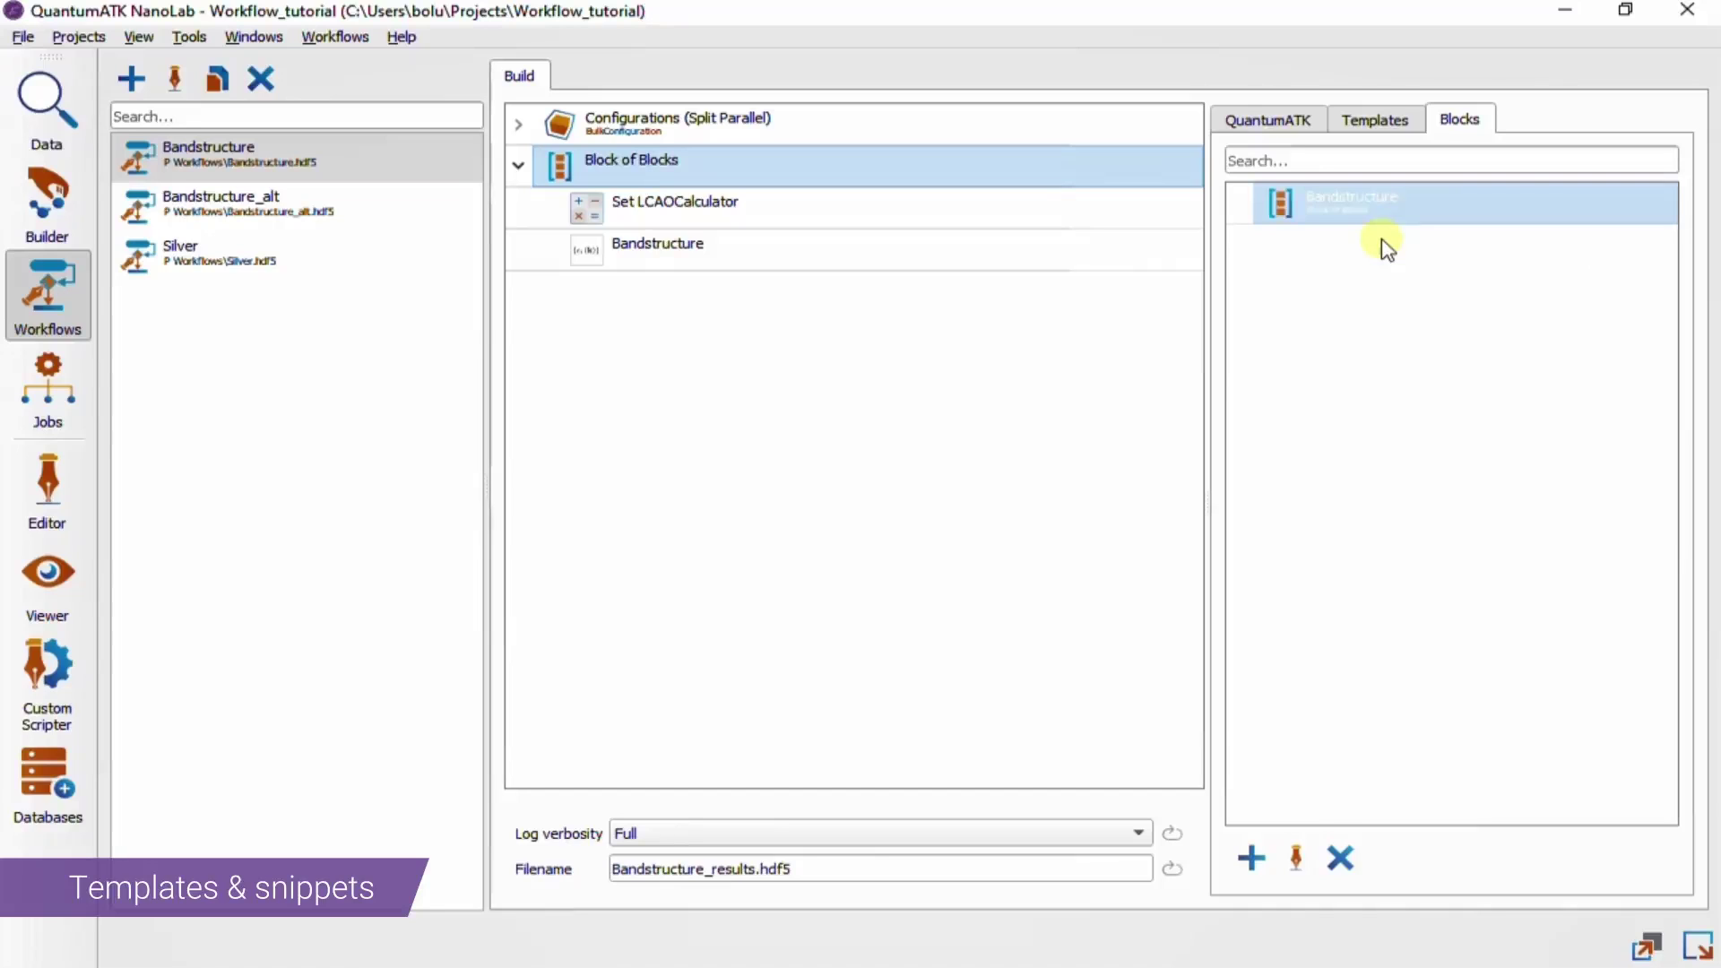